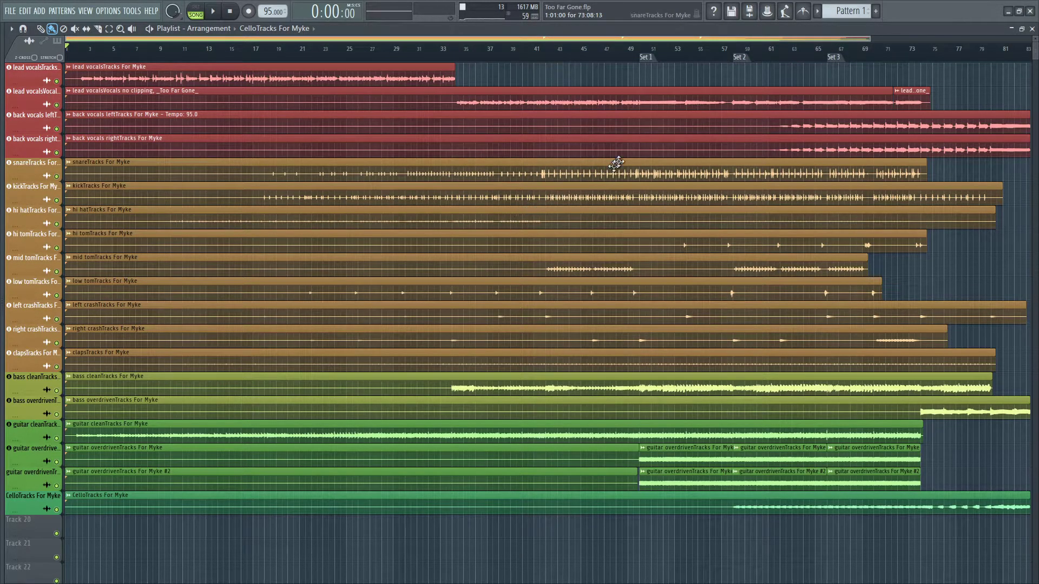
- Show the mixer, select the first lead vocals channel and look across the colour-grouped channels
key("F9")
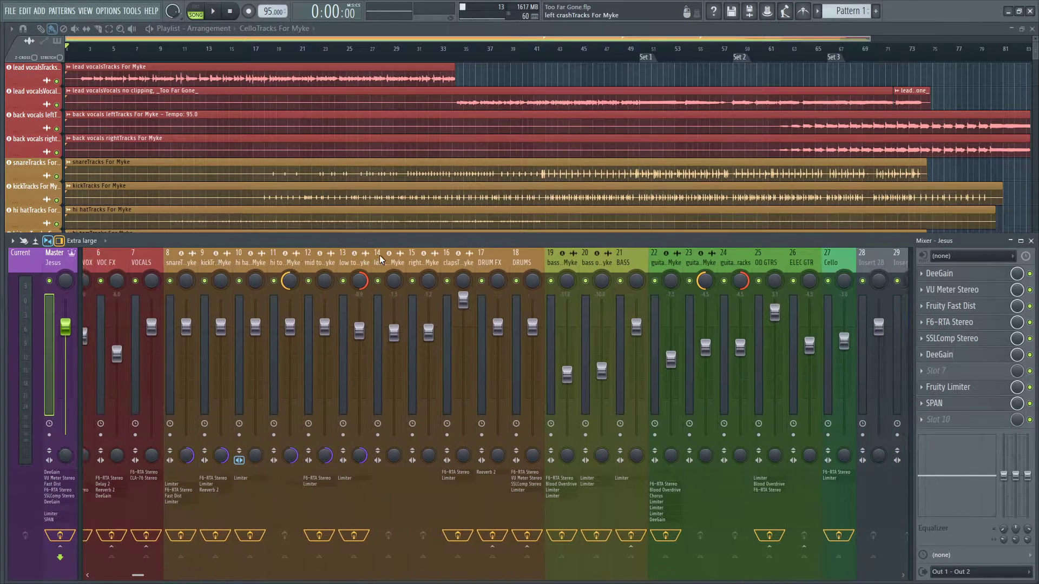
left_click(105, 264)
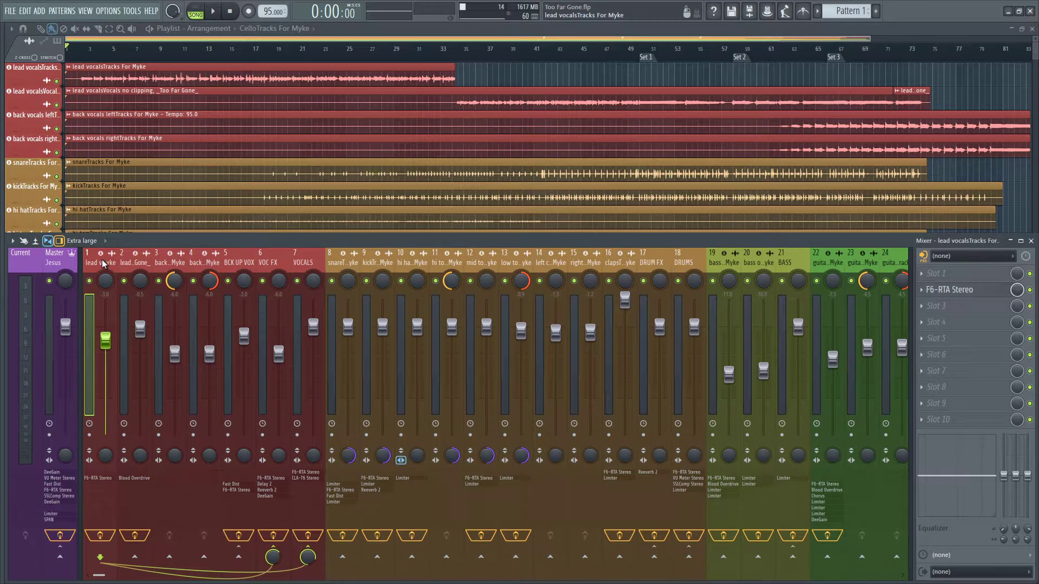
scroll(103, 264, "down", 4)
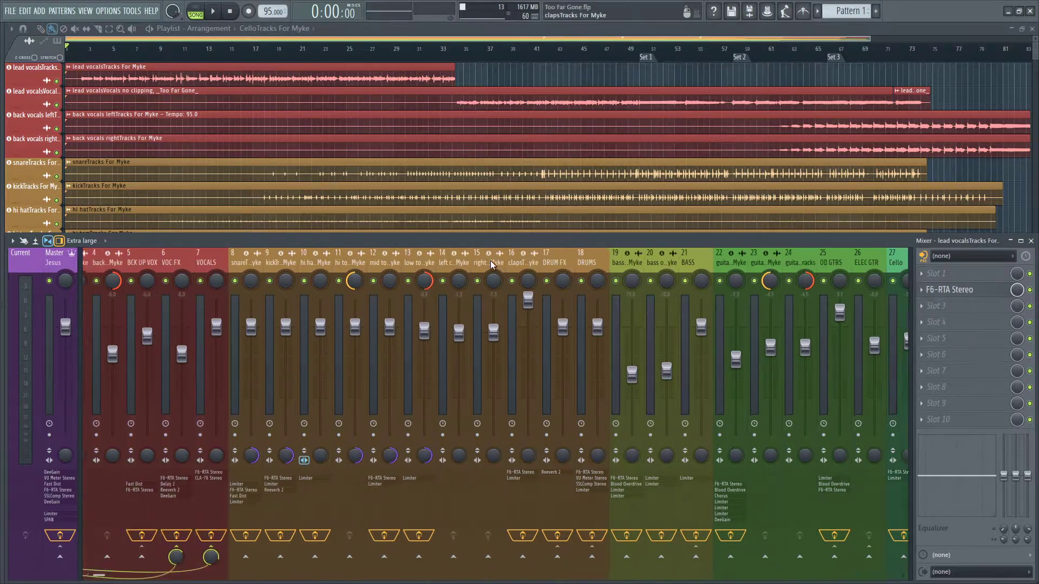
scroll(490, 260, "up", 4)
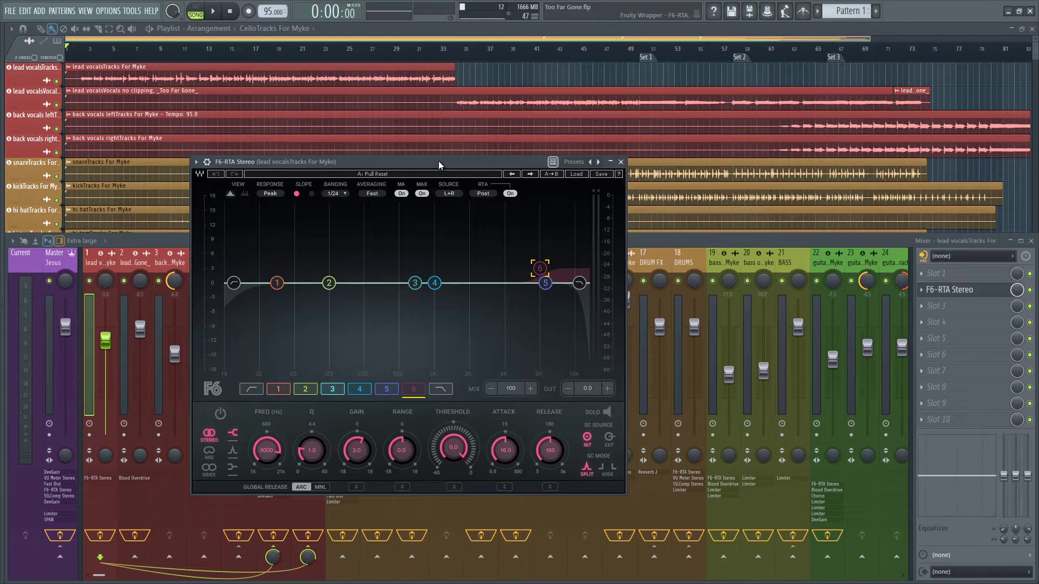
- Set band 6's gain to 0 in the lead vocals' F6-RTA equalizer and toggle the band on and off
left_click(389, 391)
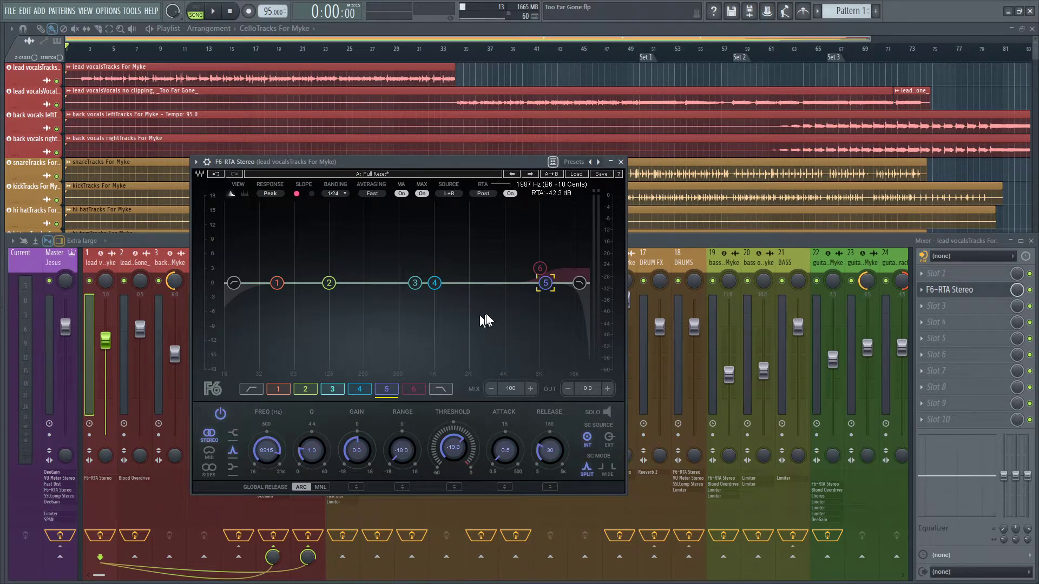
left_click(414, 390)
left_click(357, 449)
type("0")
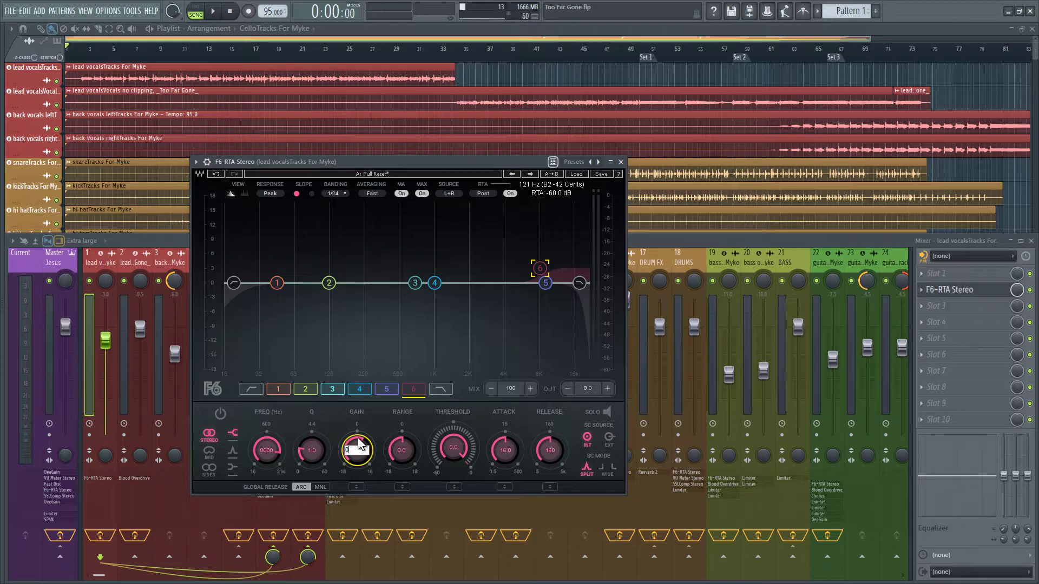
key("Return")
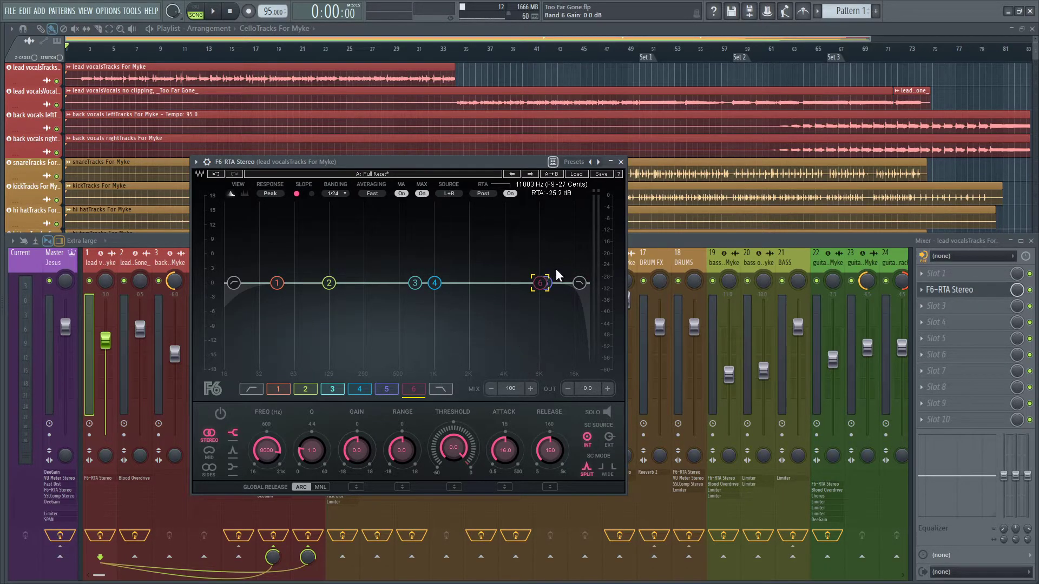
left_click(220, 415)
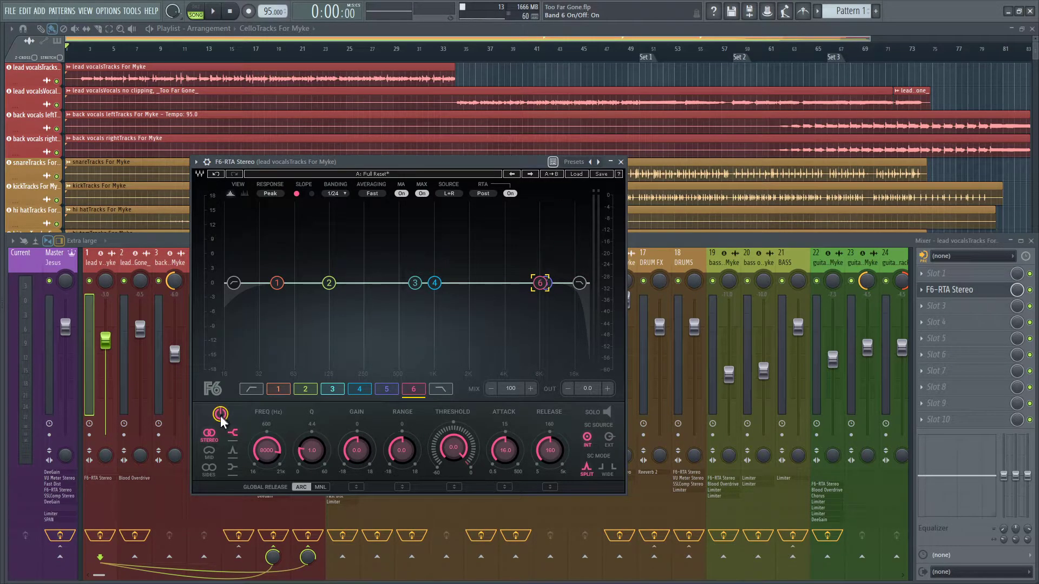
left_click(220, 414)
- Select equalizer band 5, and solo the first lead vocals playlist track to play from bar 6
left_click(385, 389)
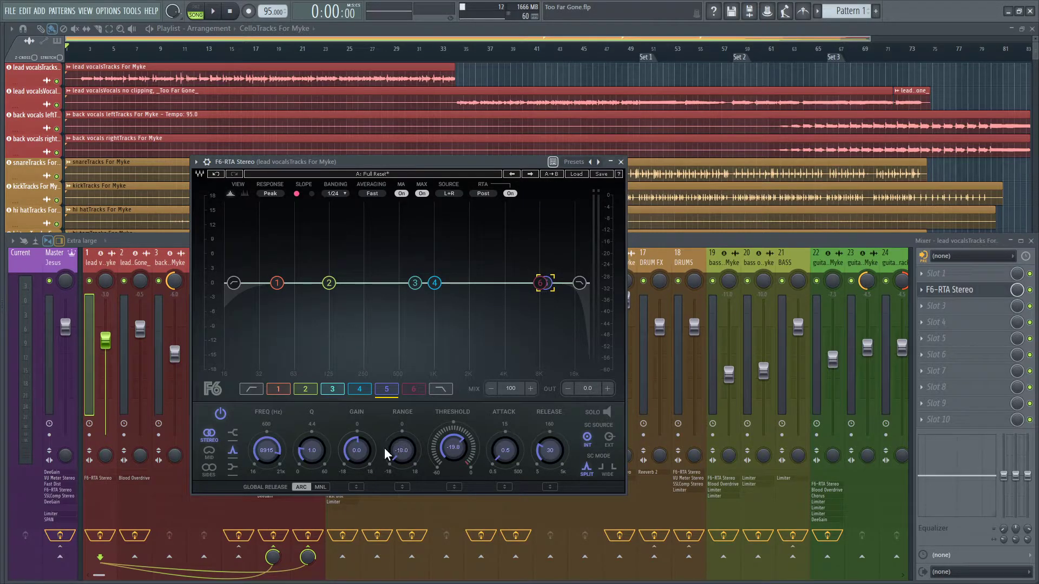
left_click(124, 57)
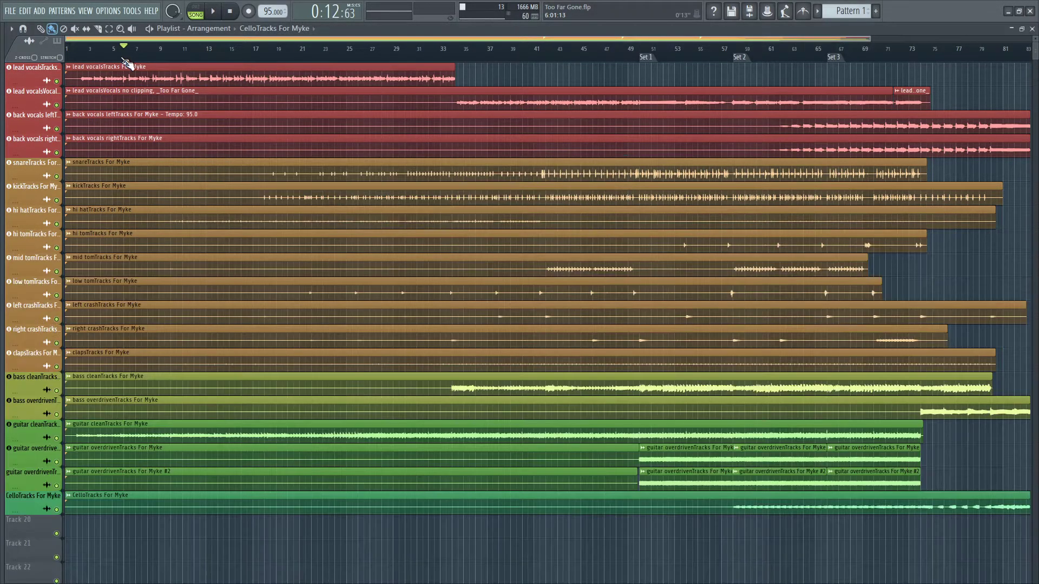
right_click(65, 82)
key("space")
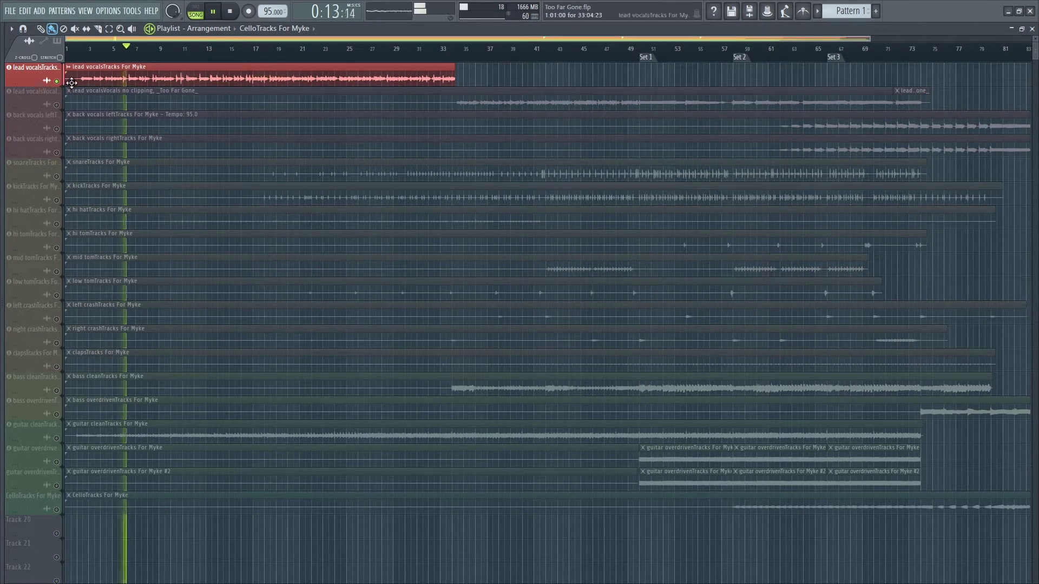
- Reopen the F6-RTA Stereo equalizer on the lead vocals and audition the vocal while watching band 5
key("F9")
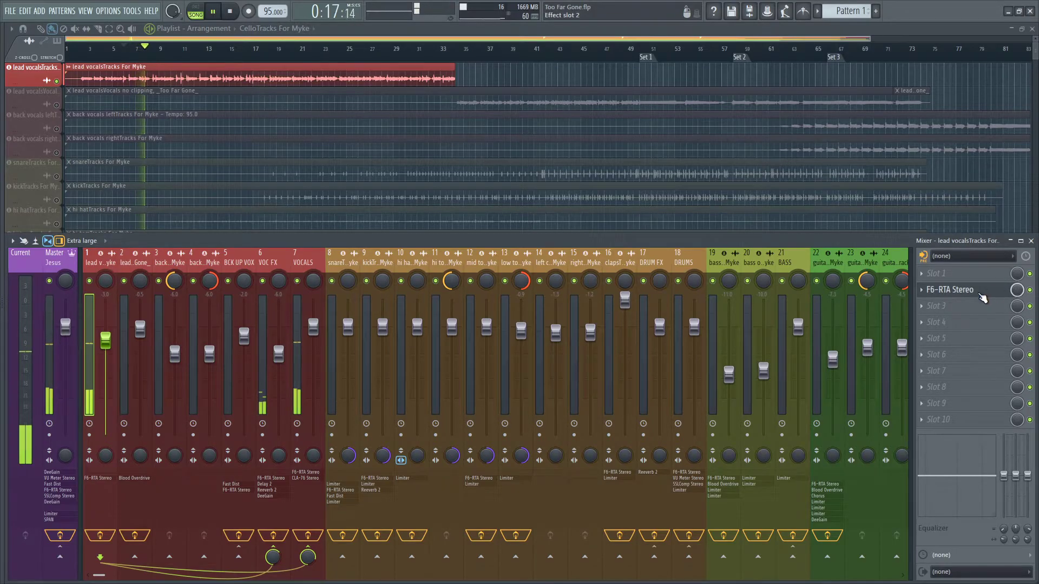
left_click(980, 293)
key("space")
key("space")
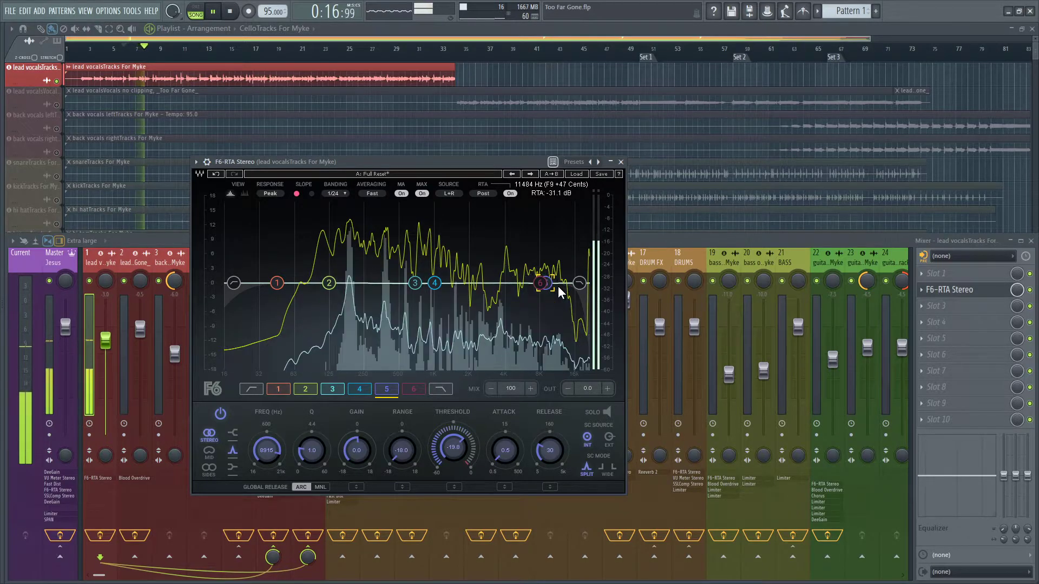
key("space")
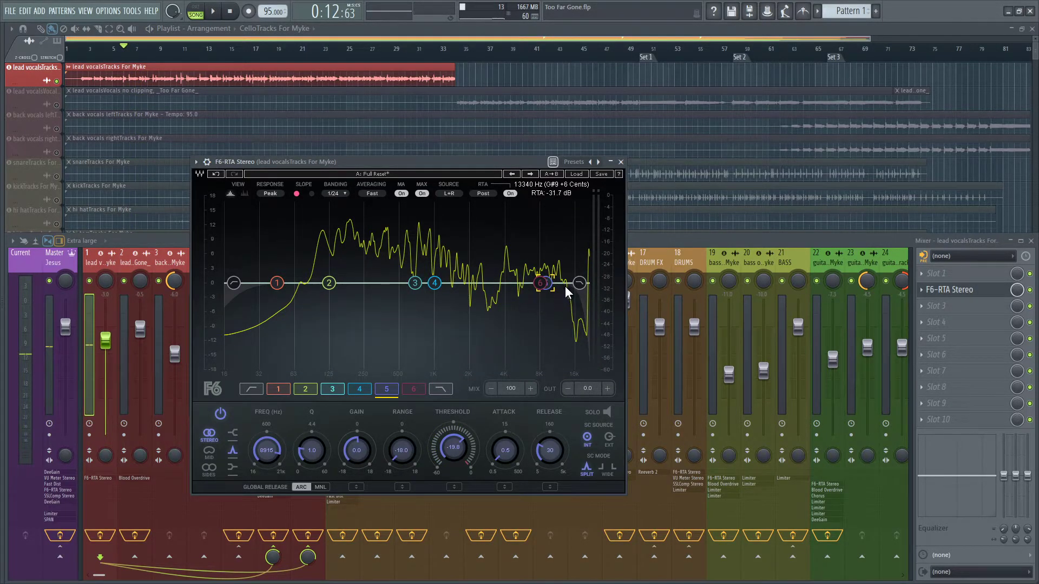
key("space")
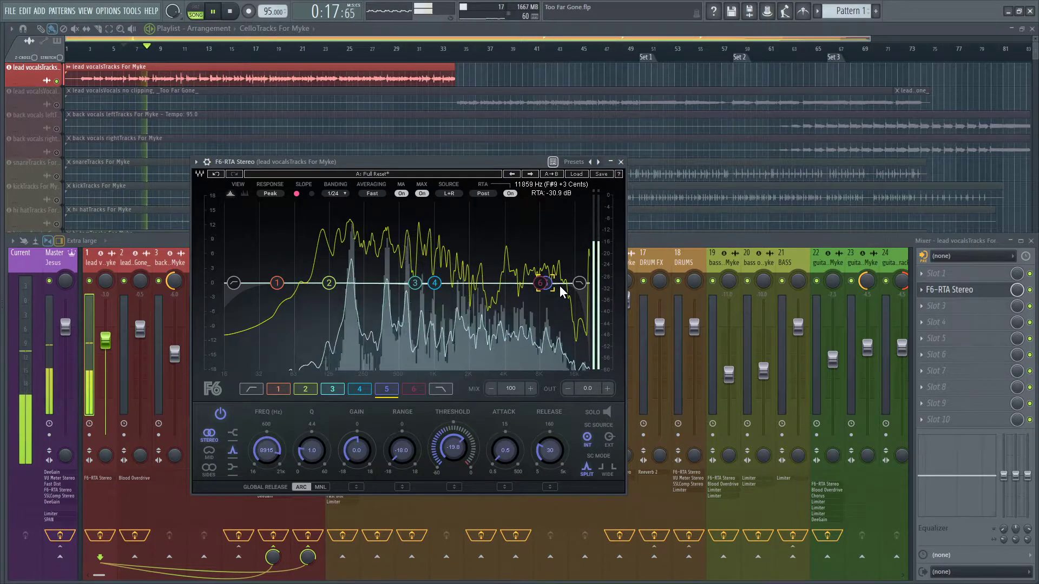
key("space")
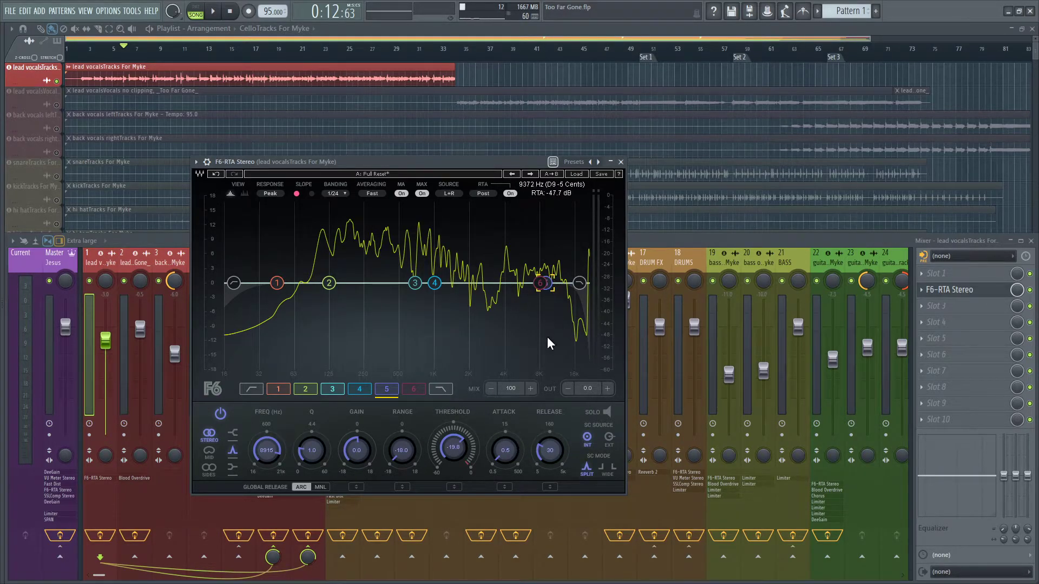
- Set band 5's release to 30 in the lead vocals' equalizer
left_click_drag(480, 410, 575, 475)
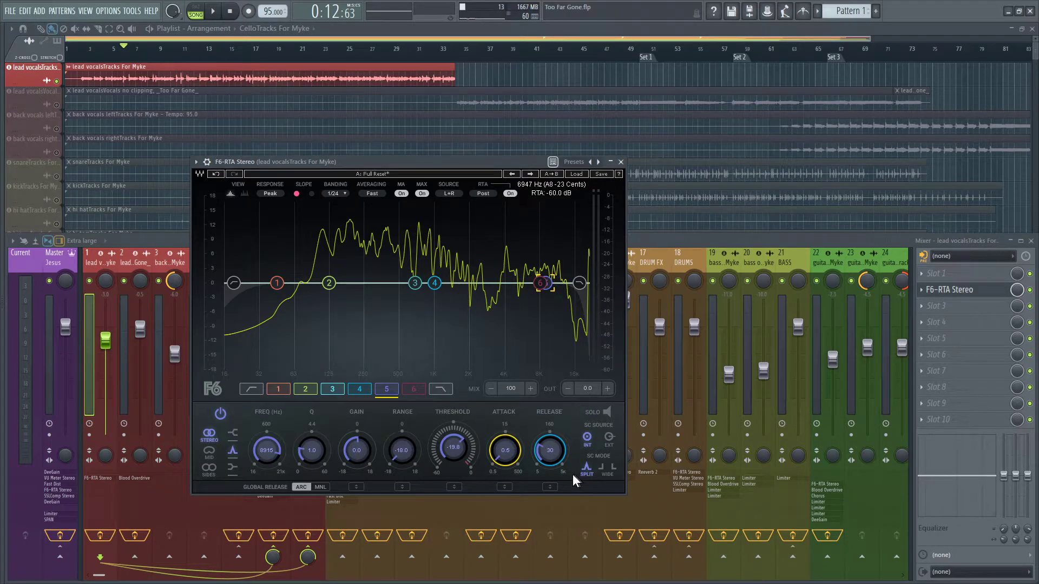
left_click(482, 421)
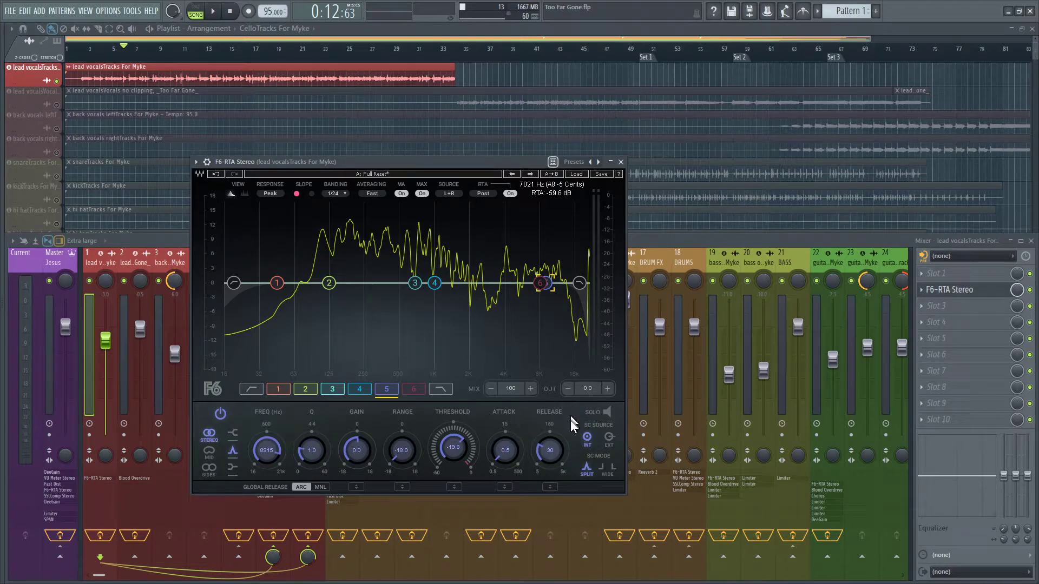
left_click(549, 451)
left_click(550, 450)
type("30")
- Check bands 4 and 3, and audition the vocal with only band 3 soloed before turning its solo off
left_click(359, 389)
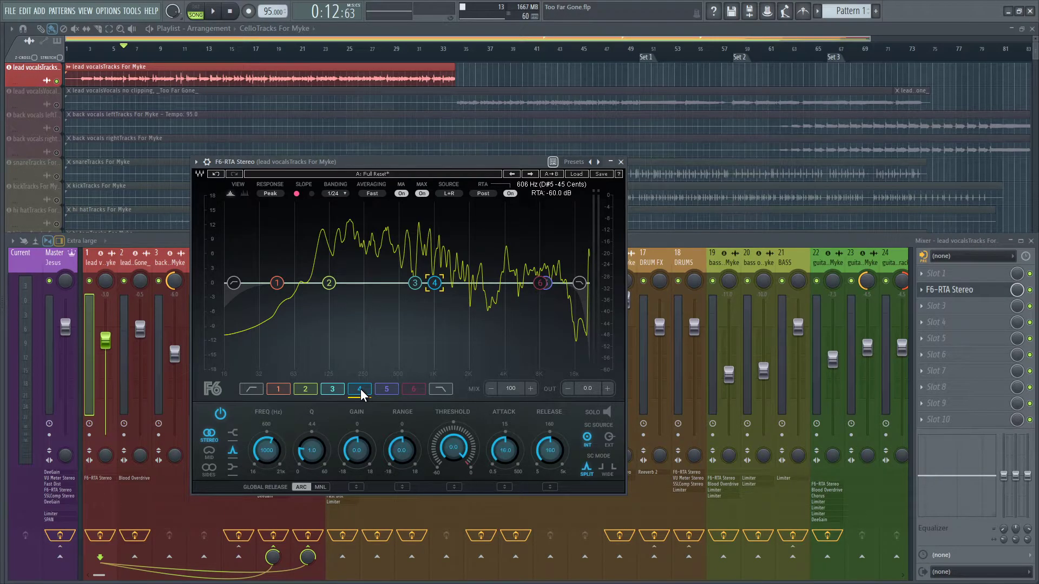
left_click(330, 388)
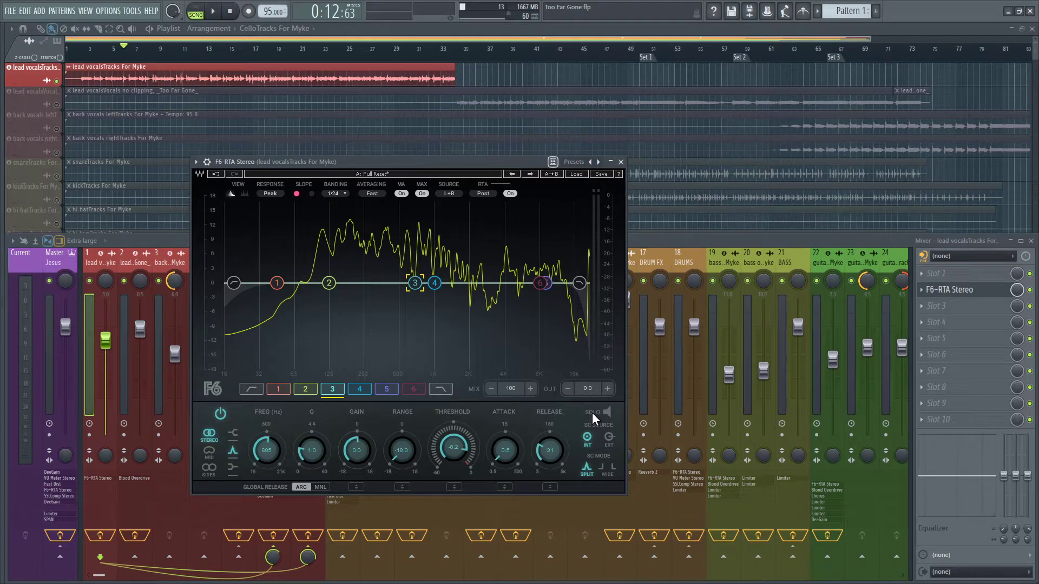
left_click(606, 413)
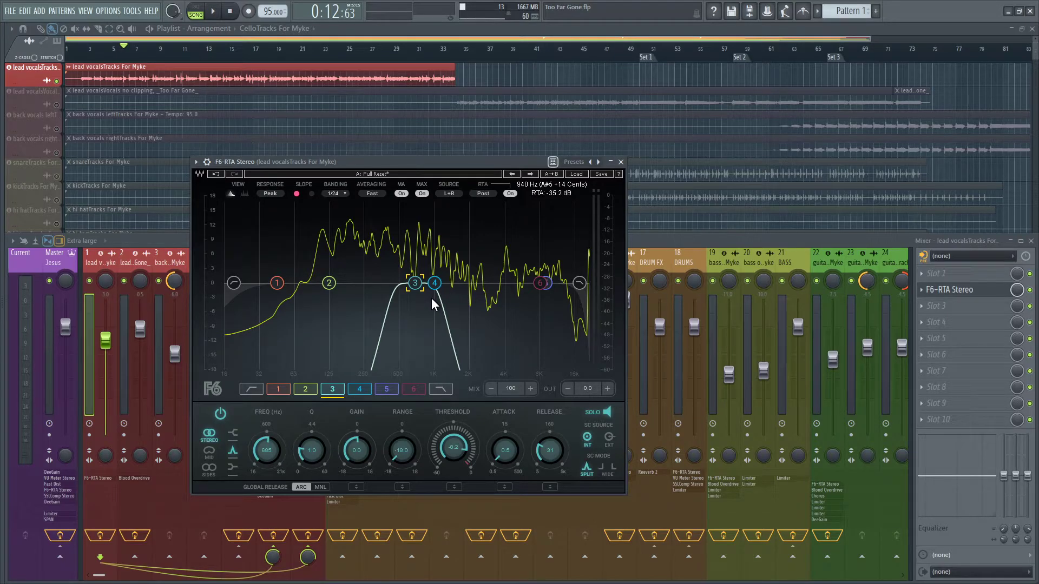
left_click(588, 414)
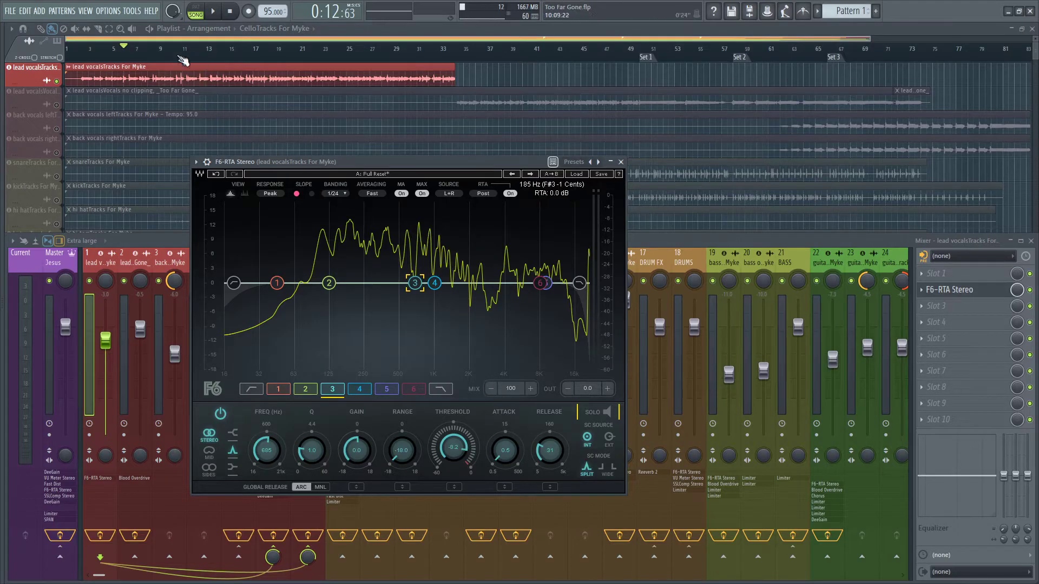
left_click(606, 413)
key("space")
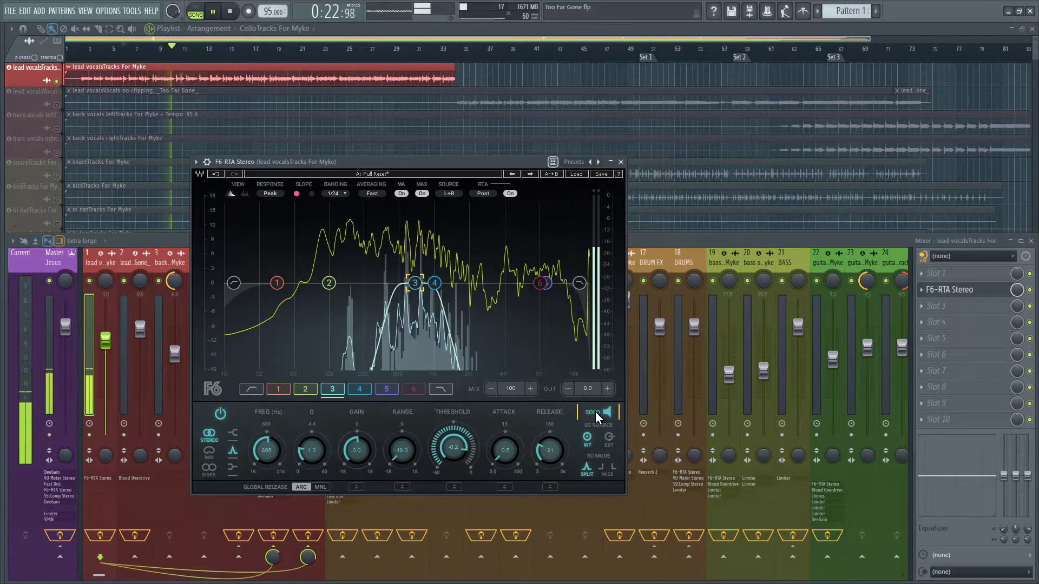
key("space")
left_click(595, 411)
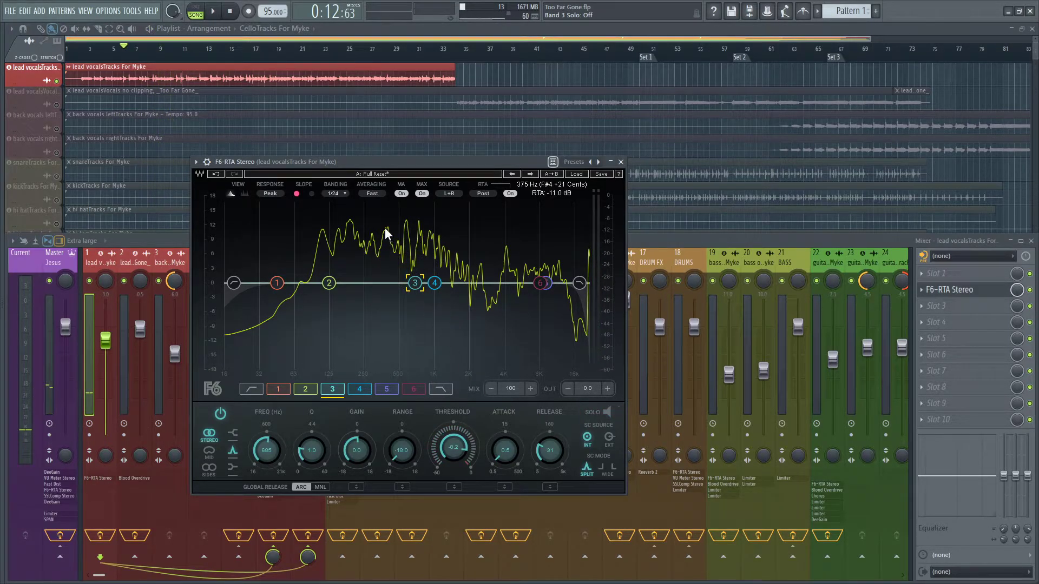
- Toggle band 3's solo on and off, and play the full vocal through the equalizer
left_click(598, 414)
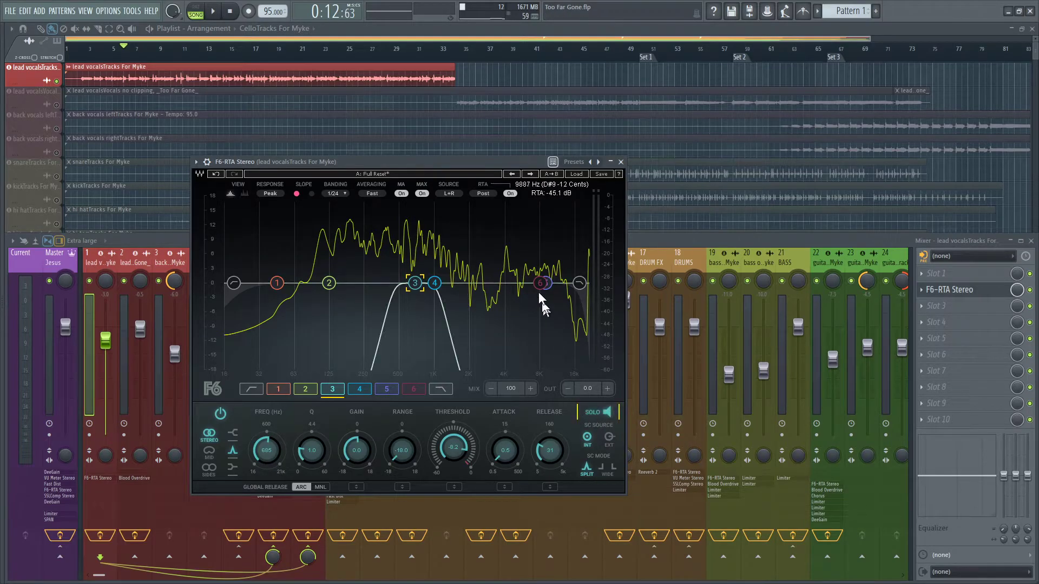
left_click(603, 413)
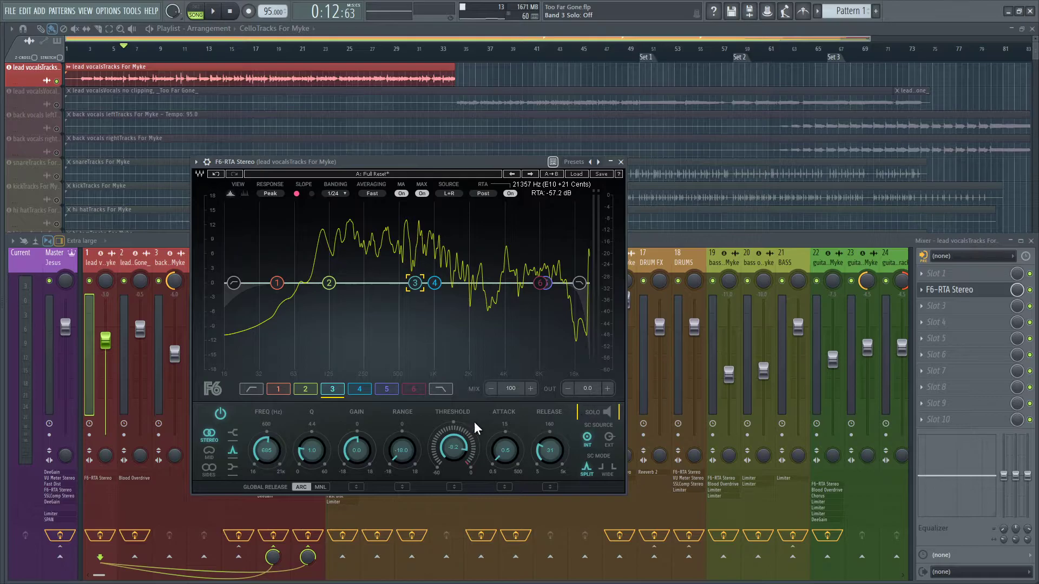
key("space")
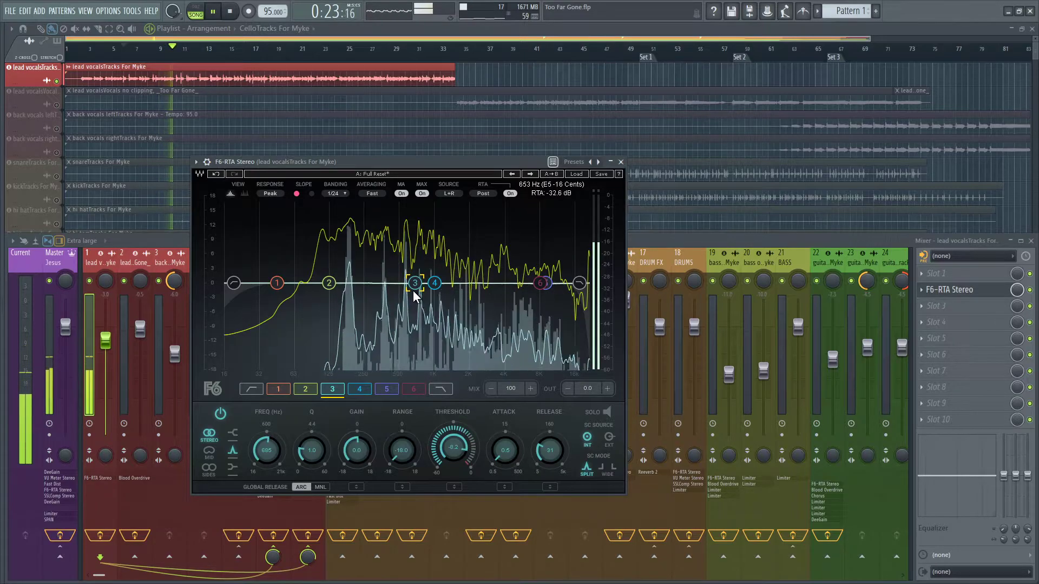
key("space")
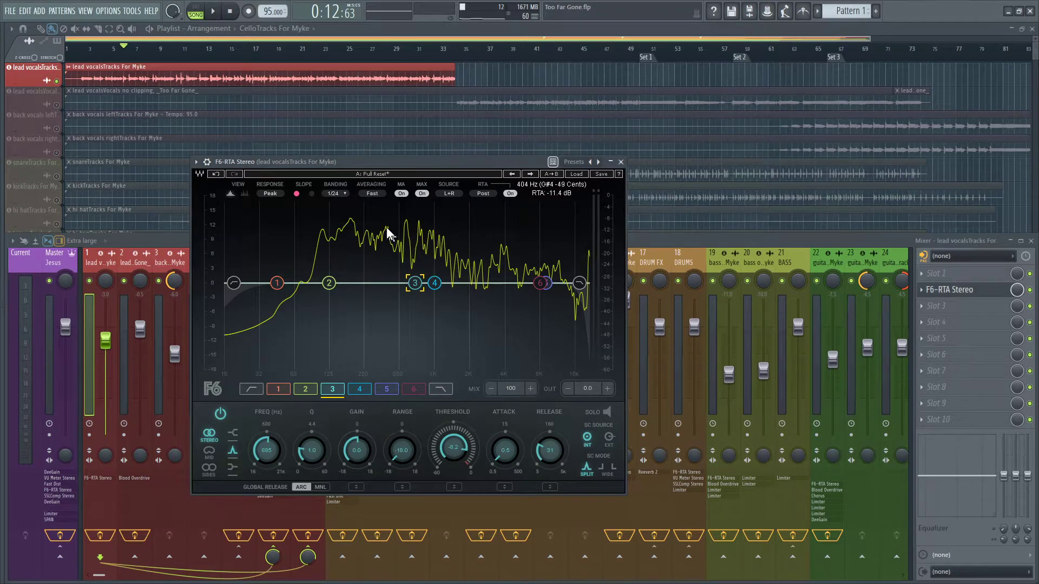
- Reopen the lead vocals' F6-RTA Stereo equalizer and inspect the settings of bands 2 and 1
left_click(621, 161)
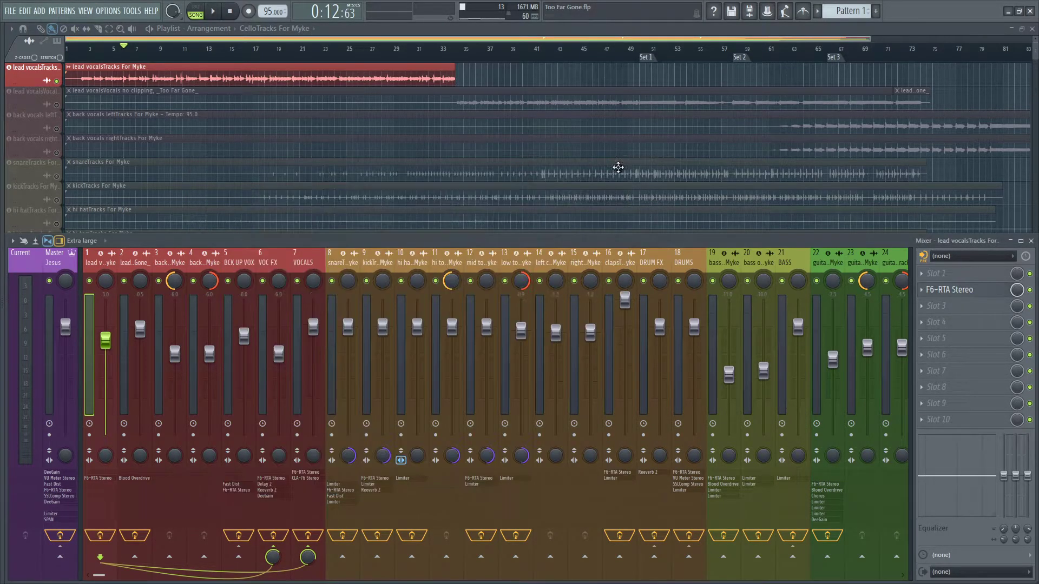
left_click(939, 290)
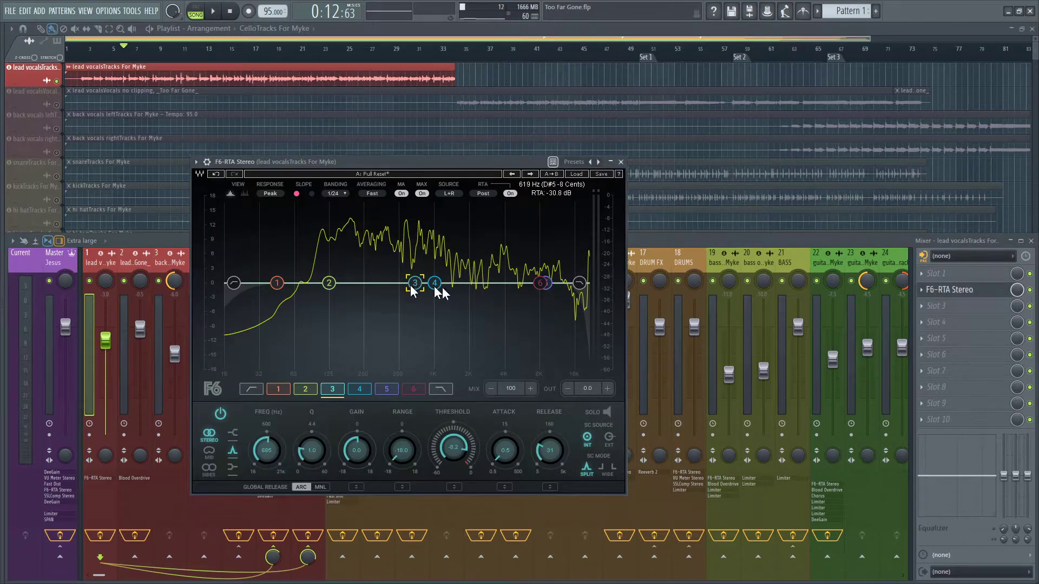
left_click(316, 393)
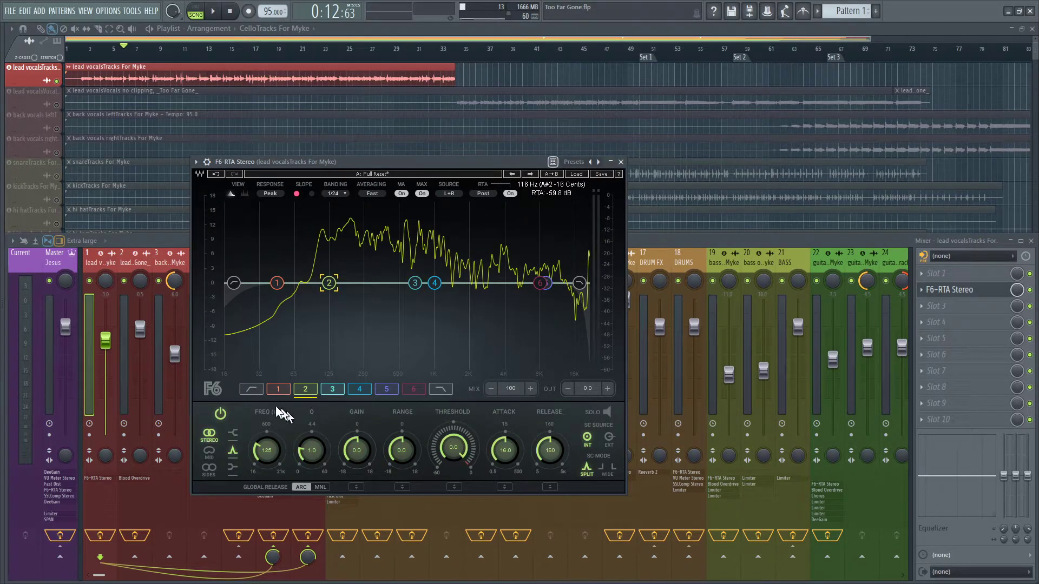
left_click(276, 390)
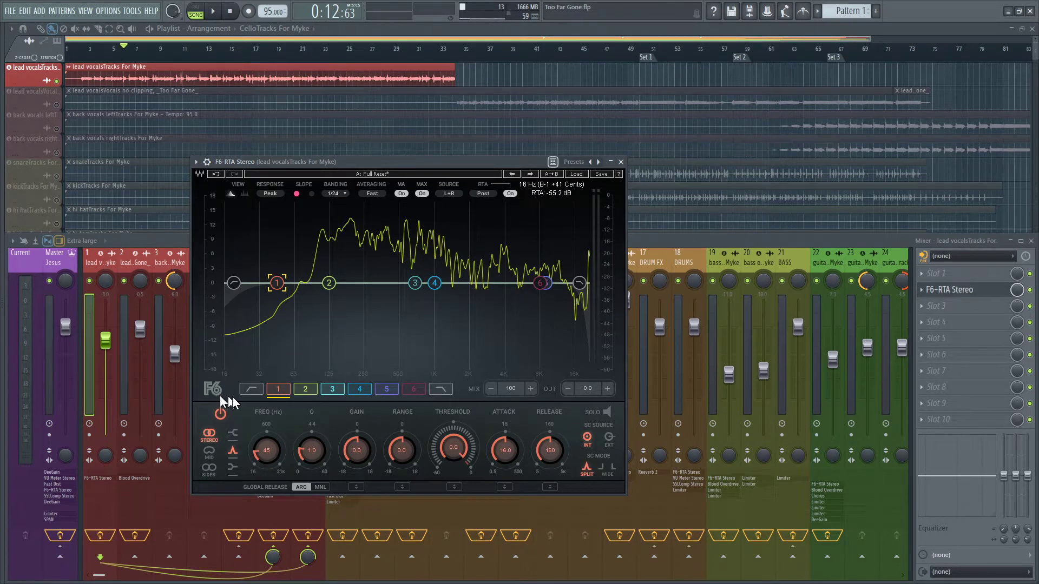
- Switch to the second lead vocals channel, solo its "no clipping" playlist track and place the playhead at the Set 2 marker
left_click(620, 162)
key("Right")
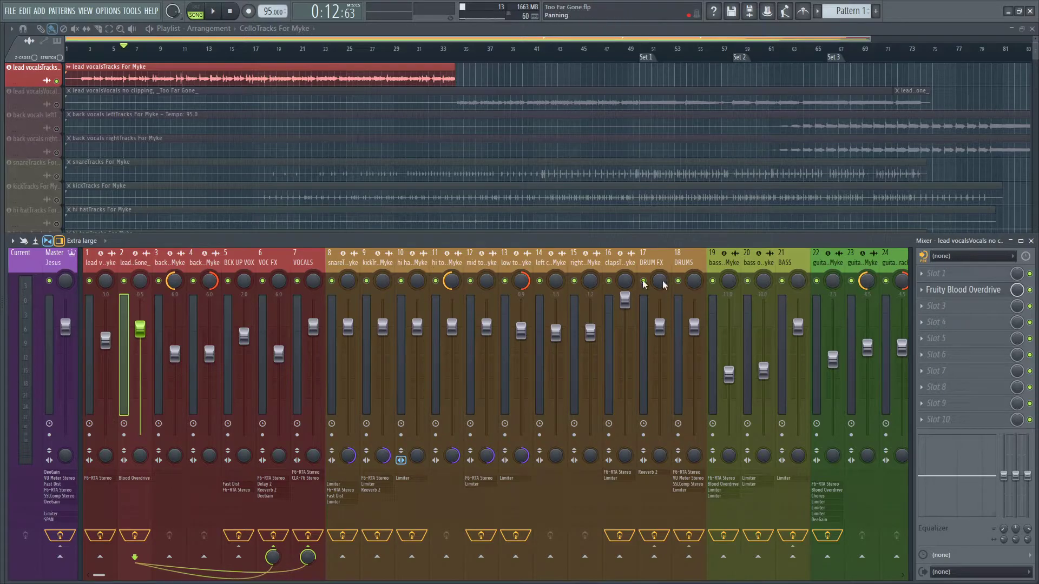
right_click(56, 105)
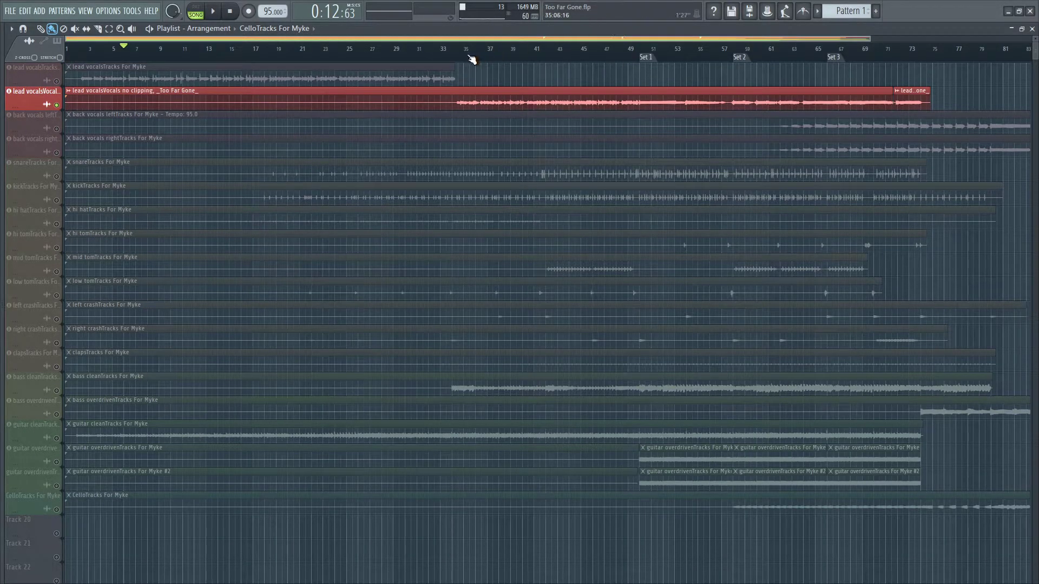
left_click(736, 54)
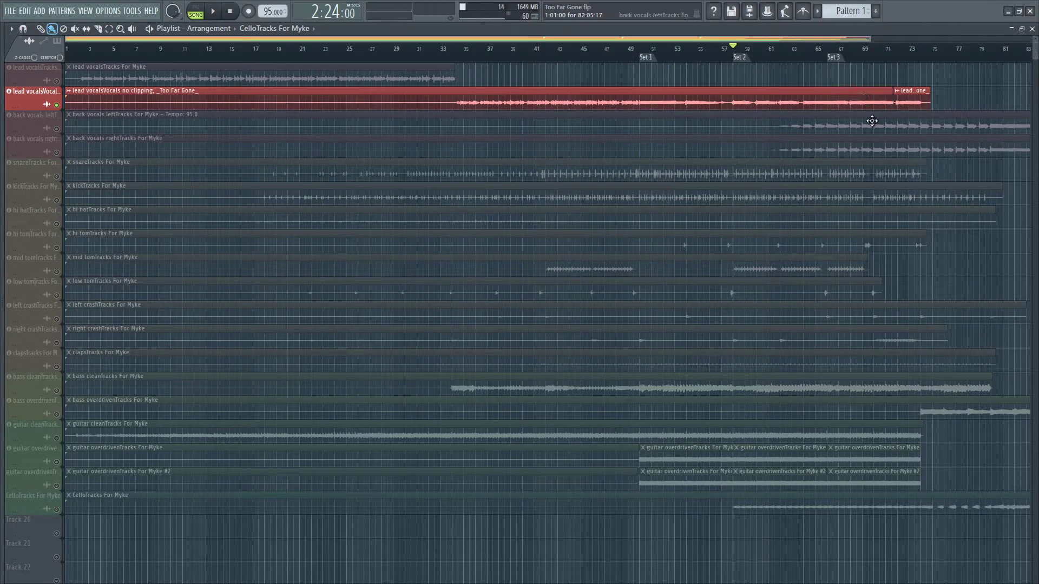
- Audition the soloed second lead vocal from the Set 2 marker while checking the mixer and playlist, and stop playback
key("F9")
key("space")
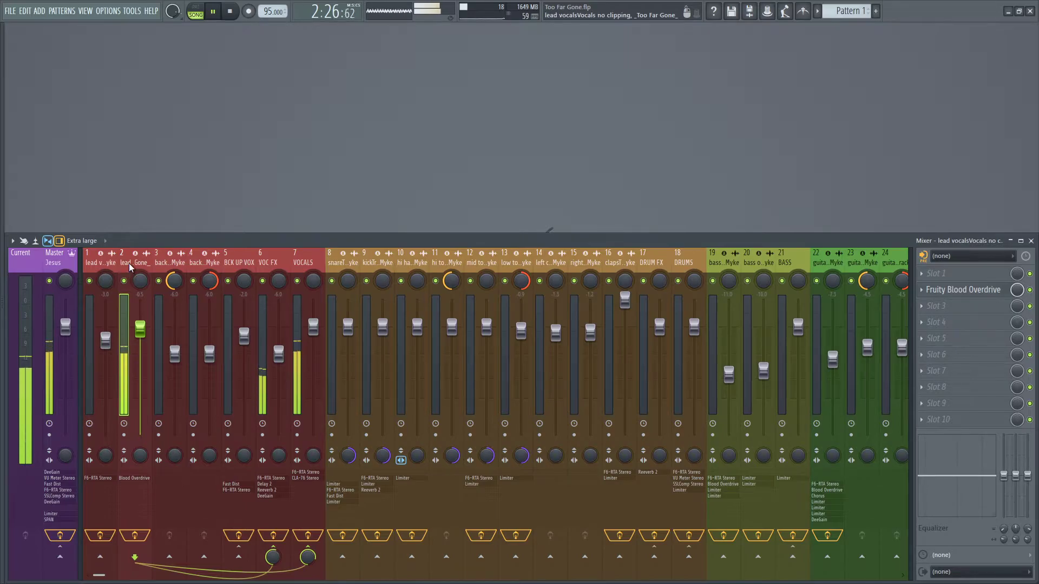
key("F5")
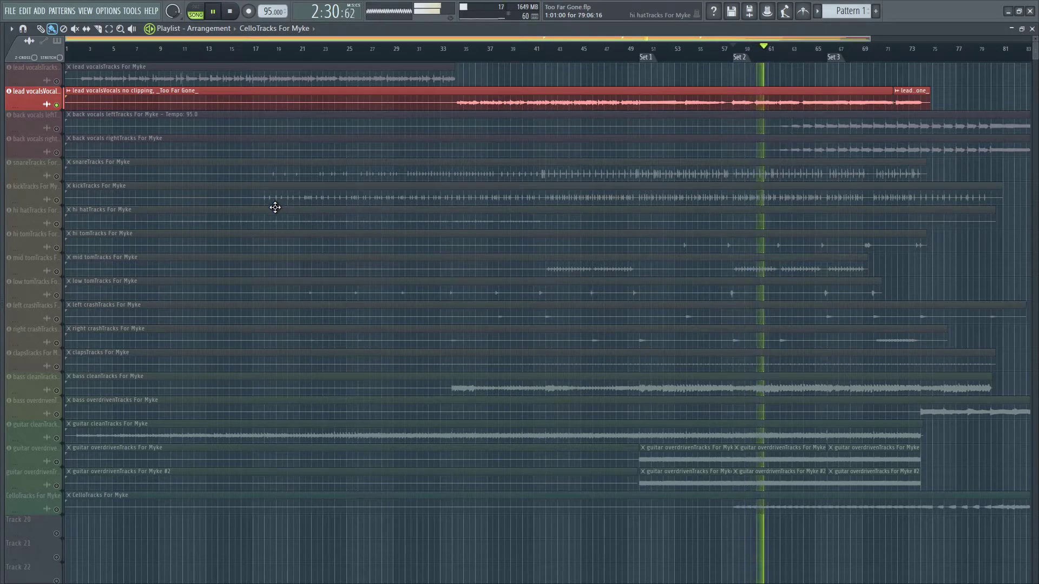
key("F9")
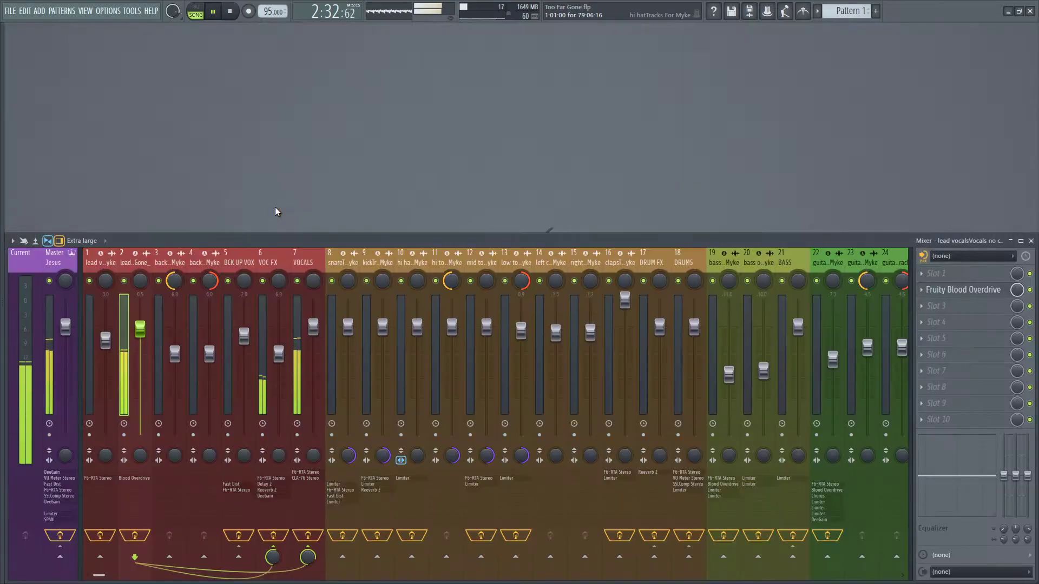
key("space")
key("F9")
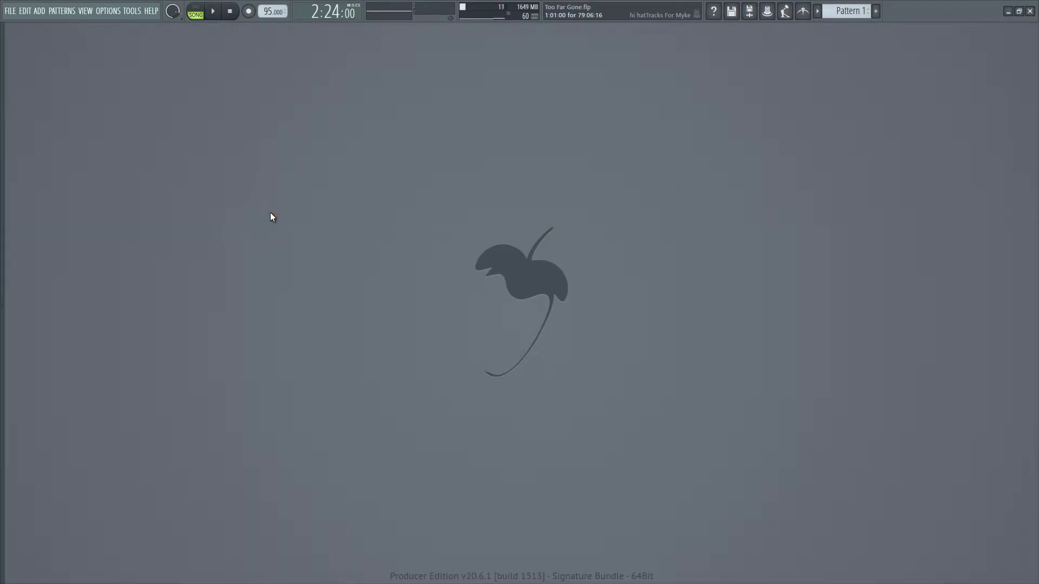
- Open the second lead vocal's Fruity Blood Overdrive, bypass the effect and audition the vocal without it
key("F9")
left_click(969, 290)
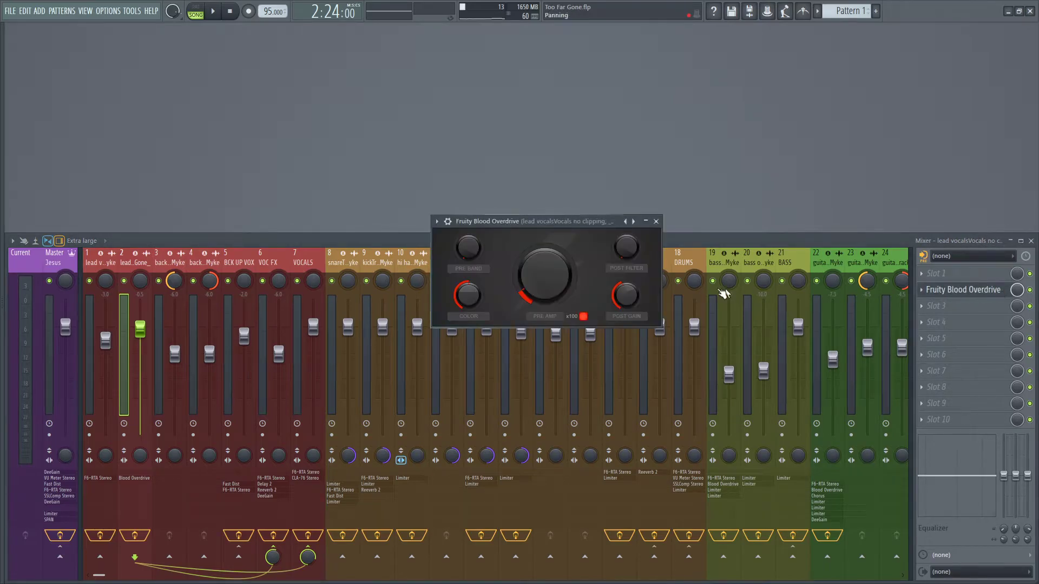
left_click(1029, 290)
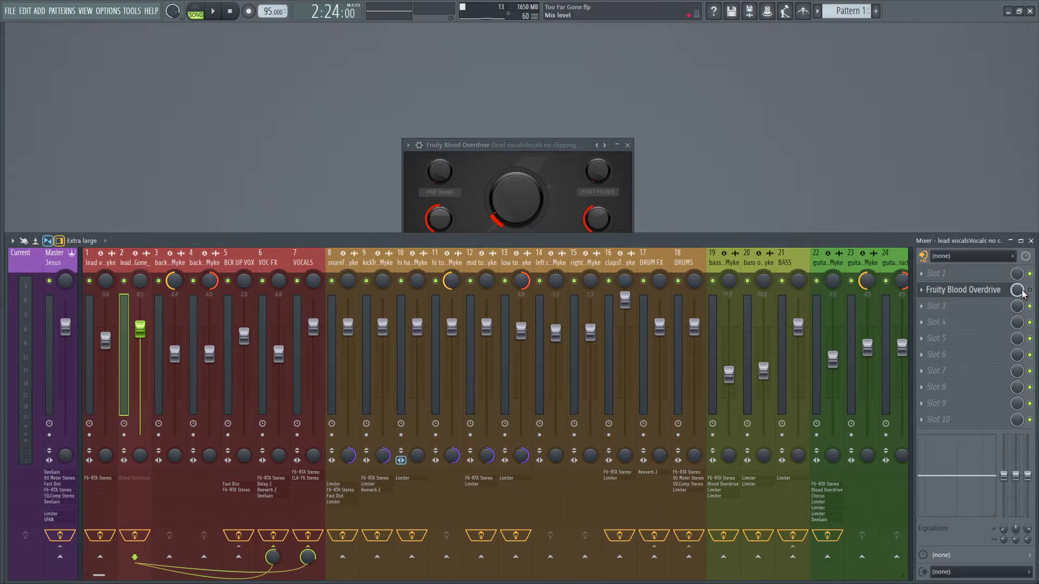
key("space")
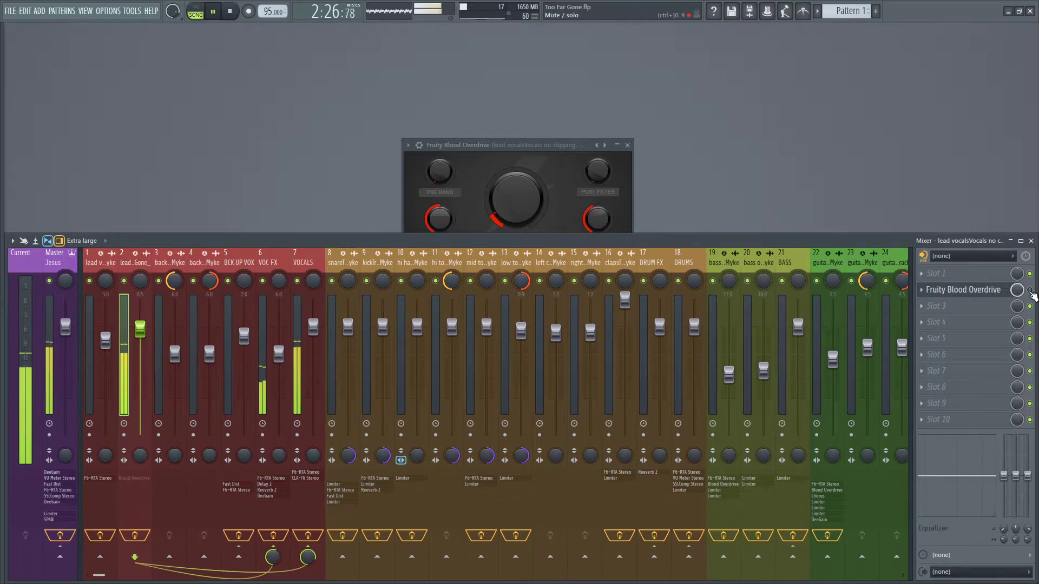
key("space")
- Mute the VOC FX channel and audition the second lead vocal with the overdrive still bypassed
left_click(263, 271)
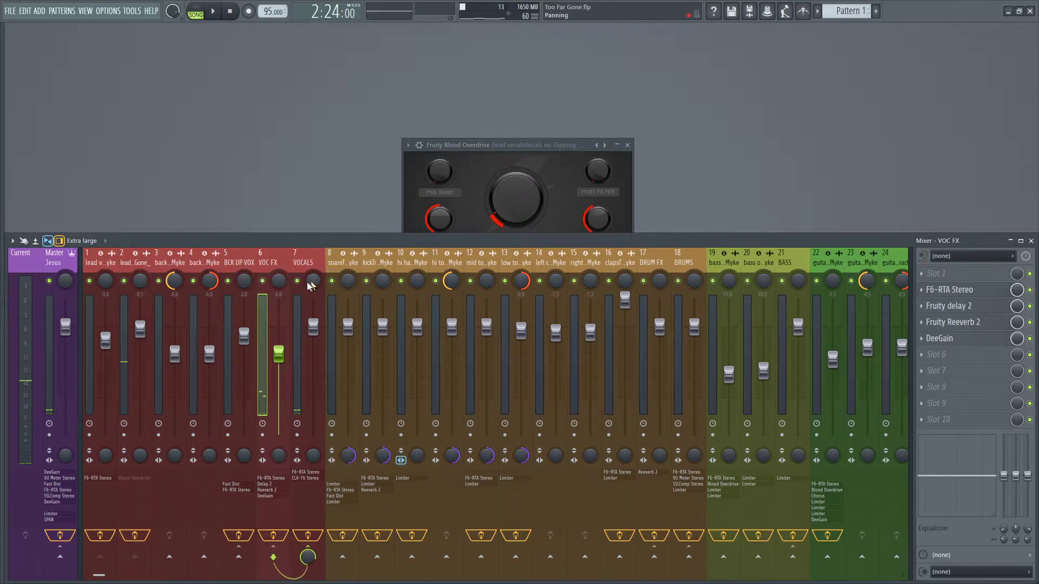
left_click(262, 281)
left_click(141, 269)
key("space")
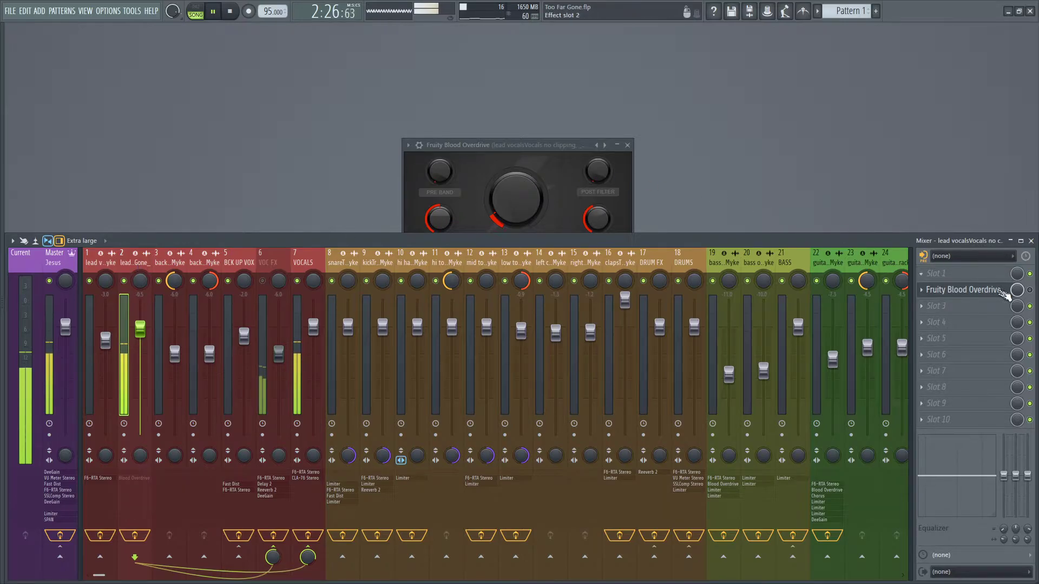
key("space")
- Compare the second lead vocal with Fruity Blood Overdrive on and off during playback, leaving the effect enabled
left_click(1030, 291)
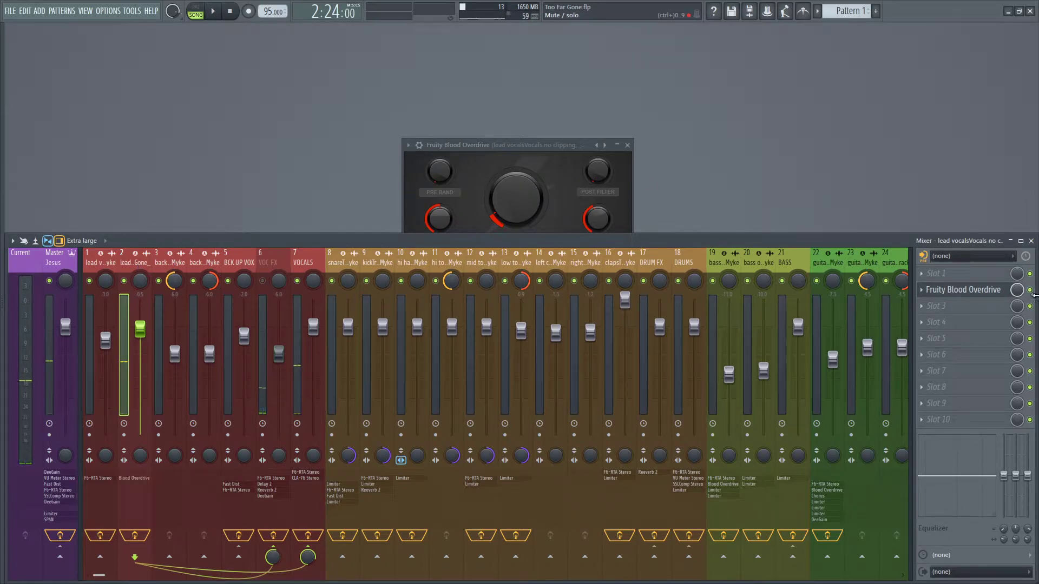
key("space")
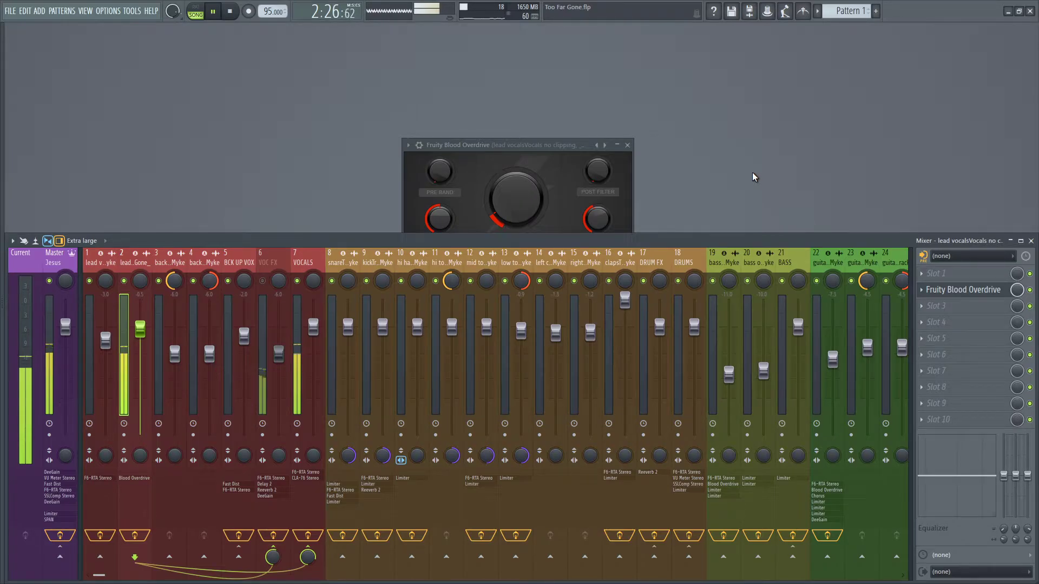
key("space")
left_click(1030, 290)
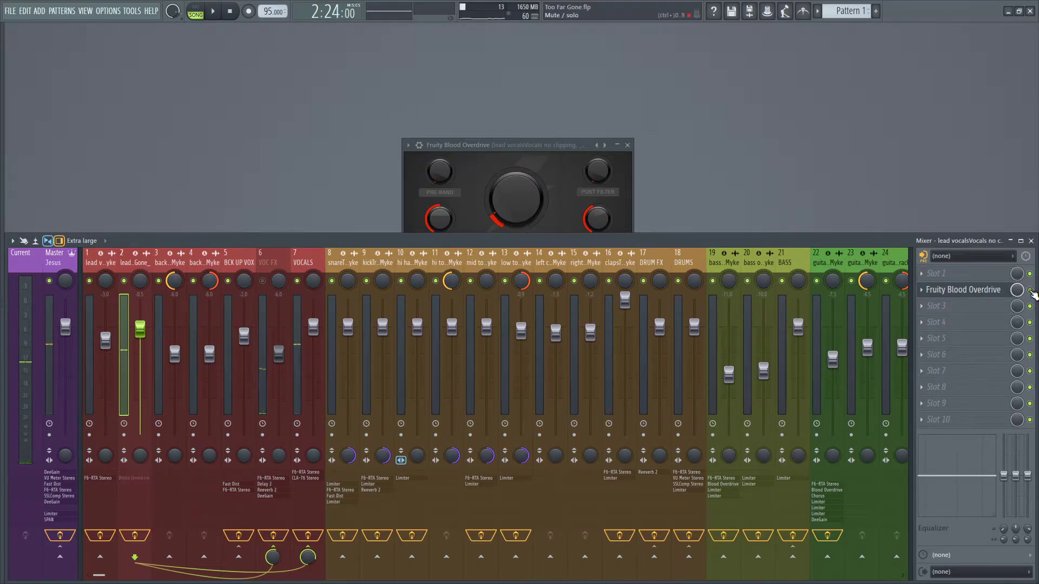
key("space")
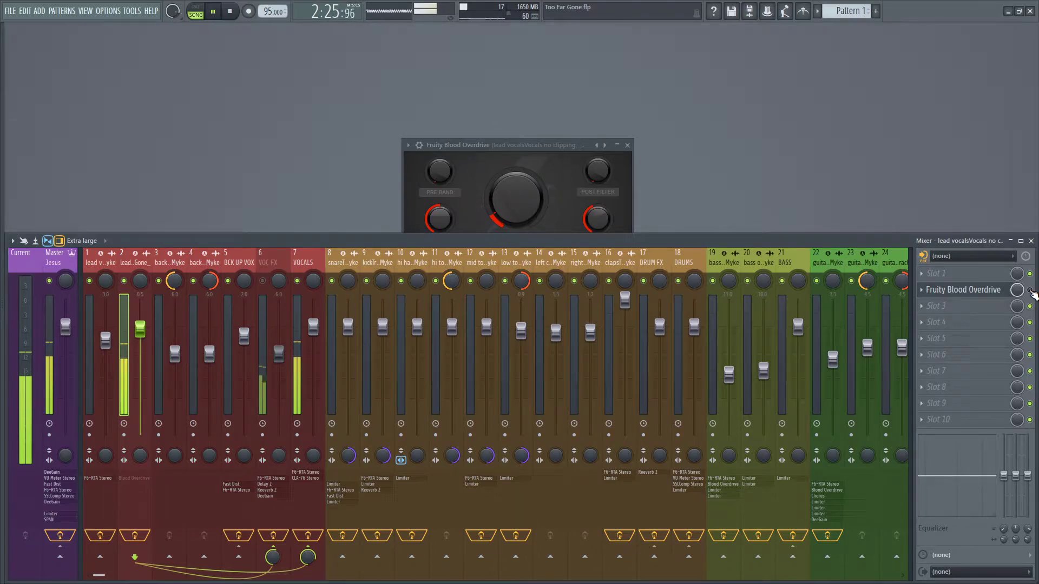
key("space")
key("space")
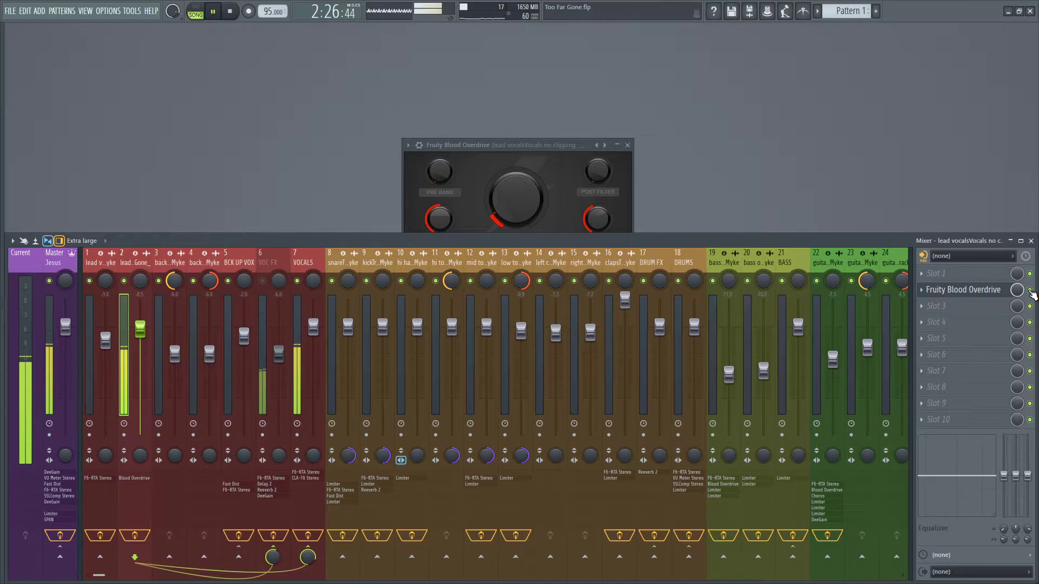
key("space")
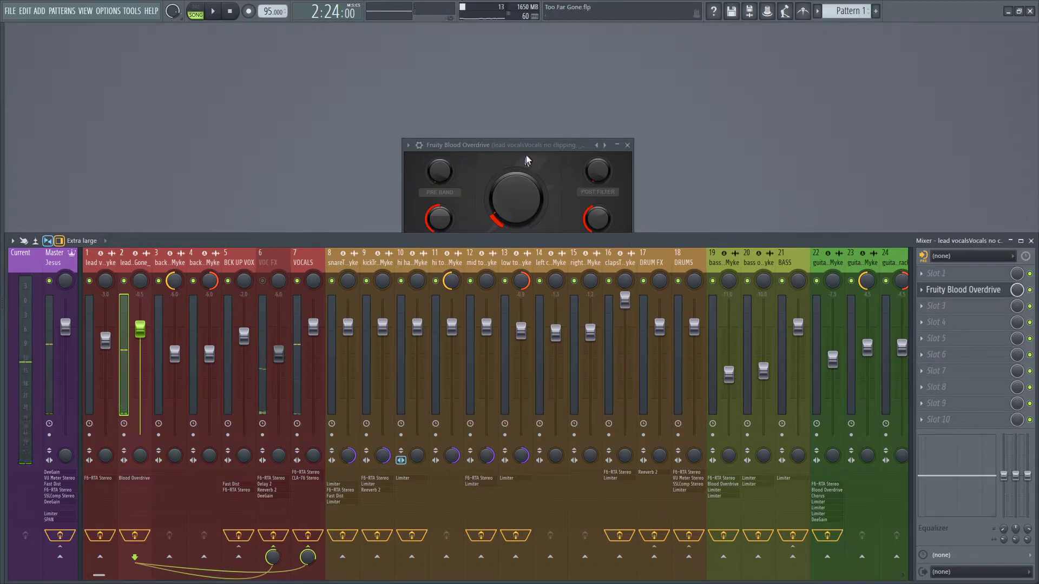
- Inspect the Fruity Blood Overdrive knob settings on the second lead vocal, and close the plugin window
left_click(528, 160)
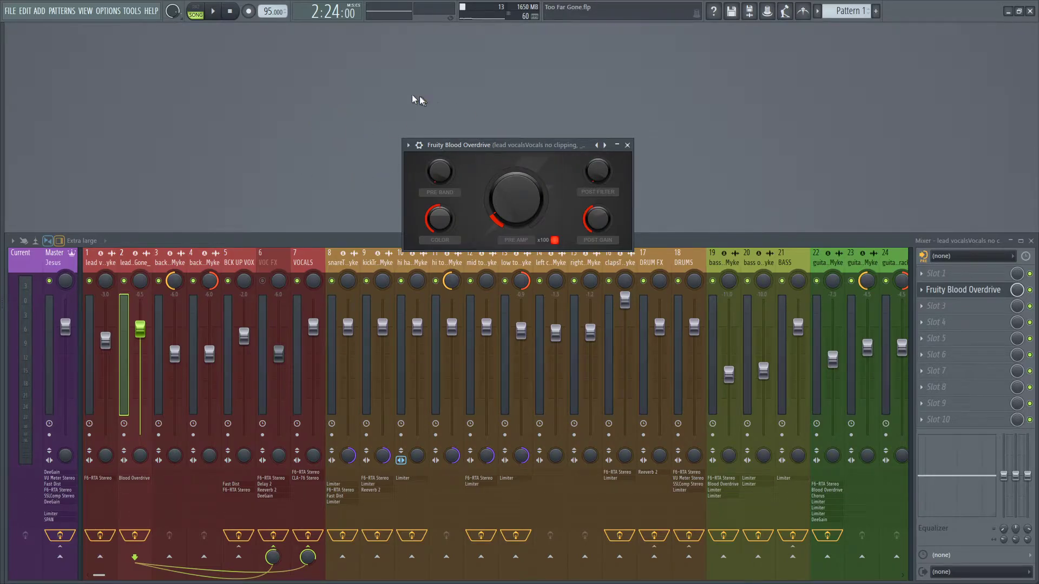
left_click(628, 145)
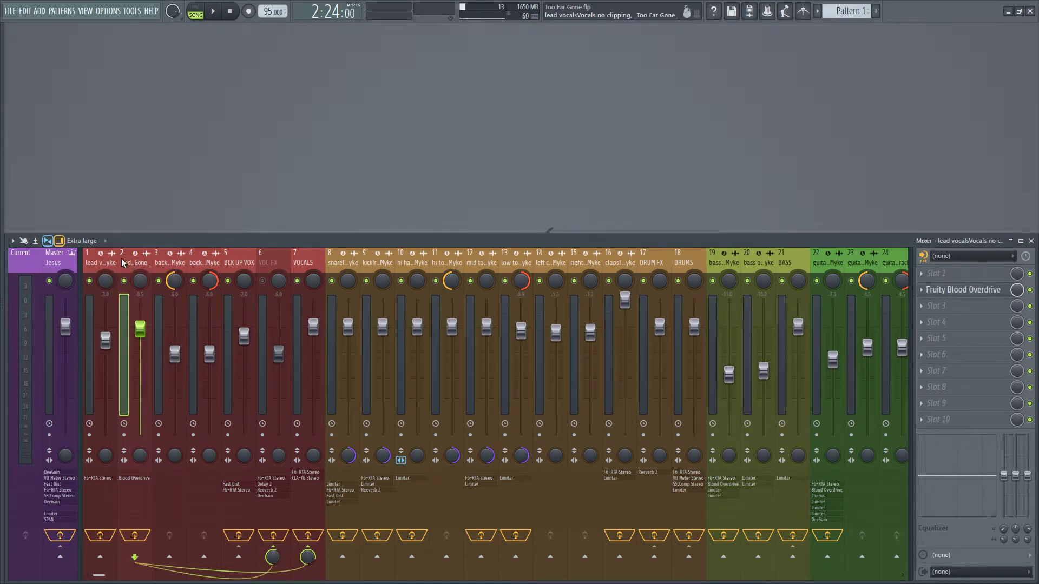
left_click(982, 292)
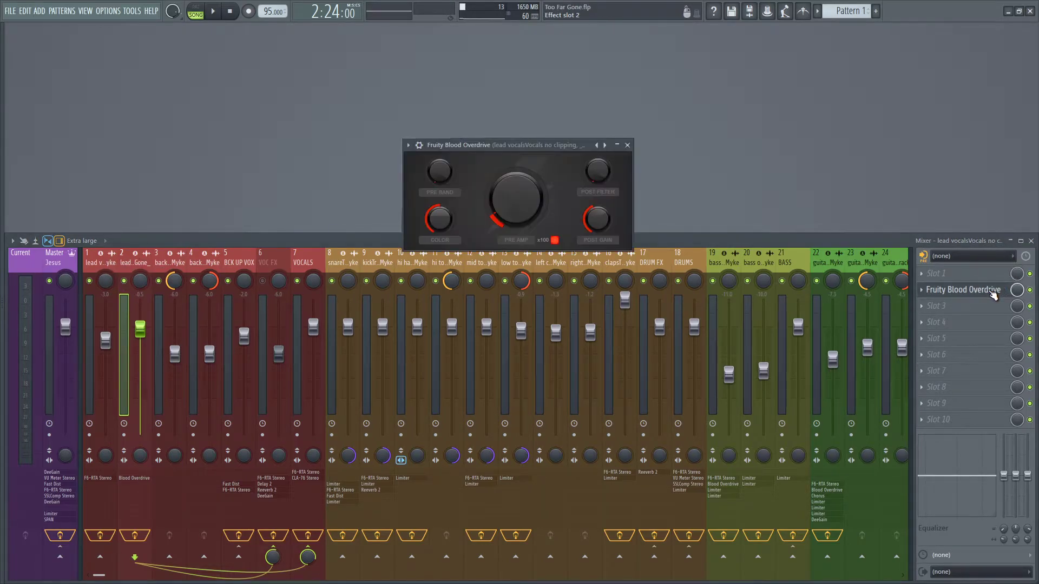
left_click(627, 145)
- Switch between the left and right back vocals channels to compare their effect slots, panning and routing
left_click(177, 262)
left_click(202, 263)
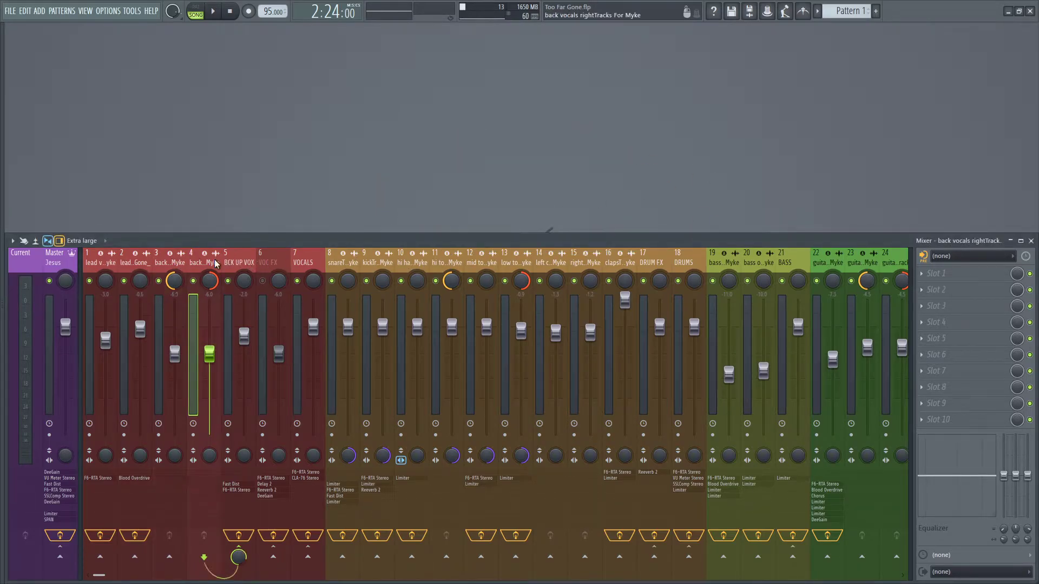
key("Left")
key("Right")
key("Left")
key("Right")
key("Left")
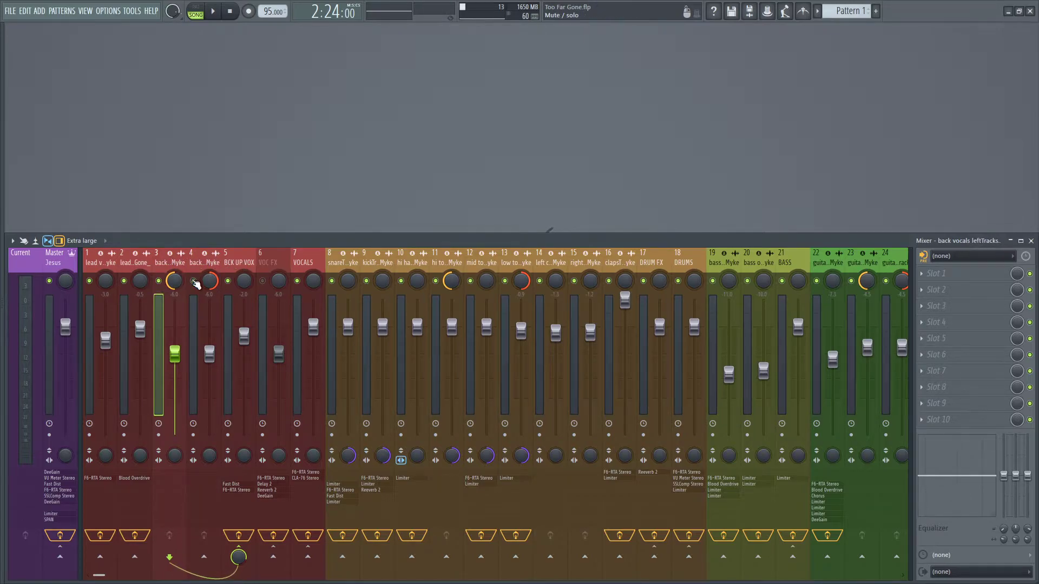
- Solo the left and right back vocals tracks together in the playlist and return to the mixer
key("F5")
right_click(57, 130)
right_click(57, 130)
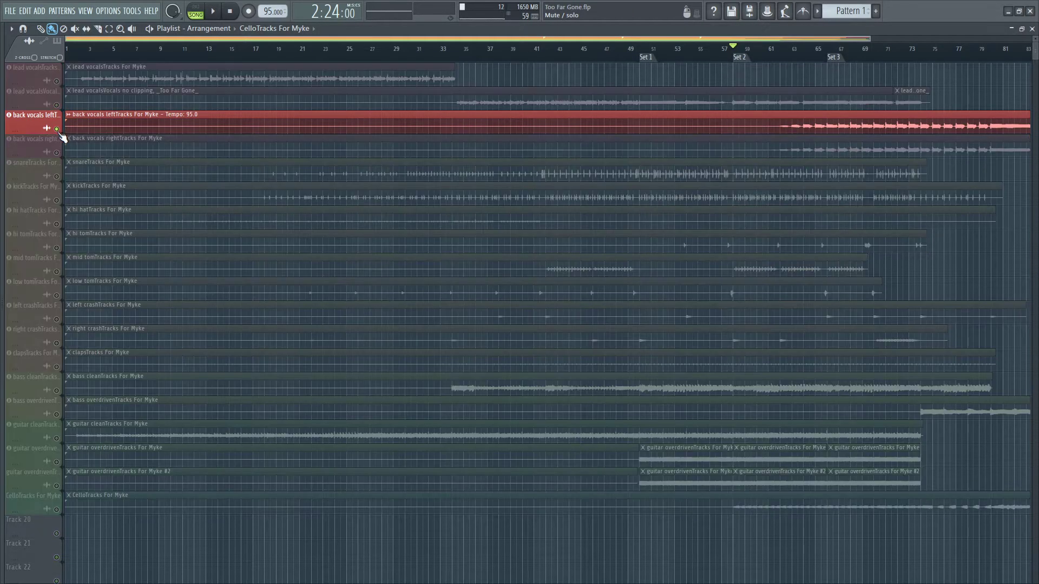
left_click(57, 153, "ctrl")
key("F9")
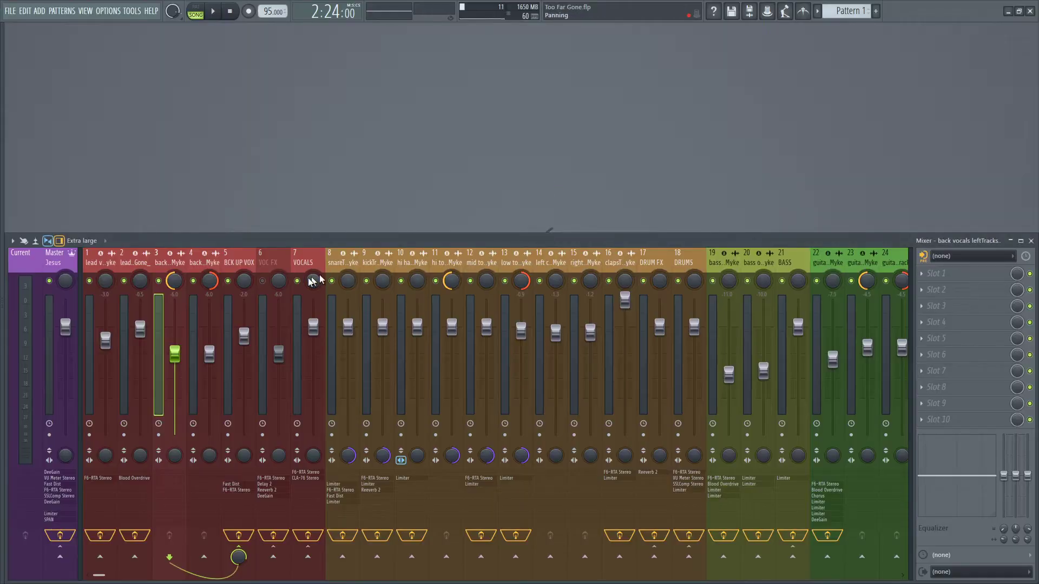
- Unmute the VOC FX channel and select the BCK UP VOX bus
left_click(261, 259)
left_click(262, 281)
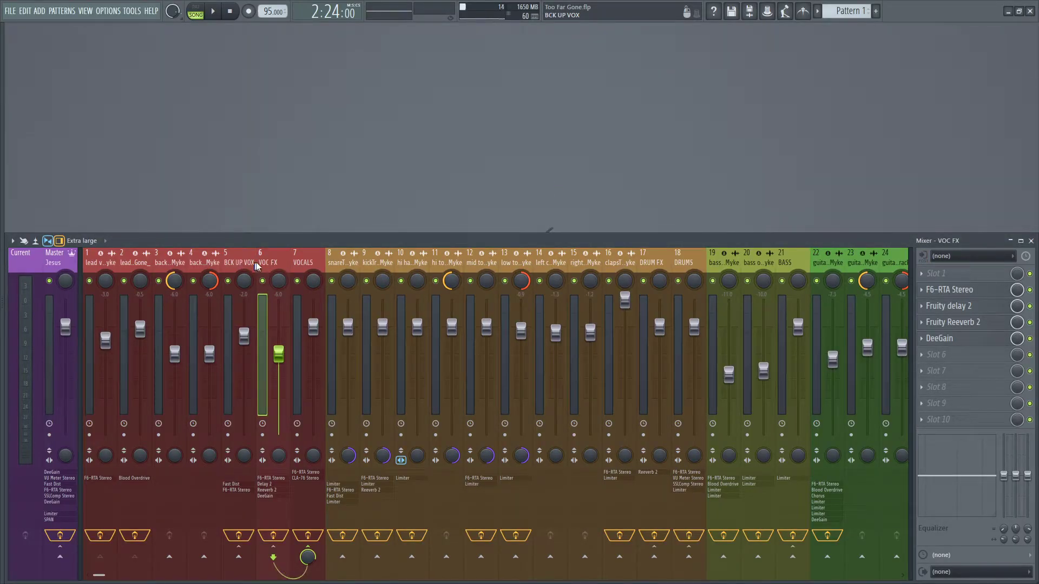
left_click(247, 264)
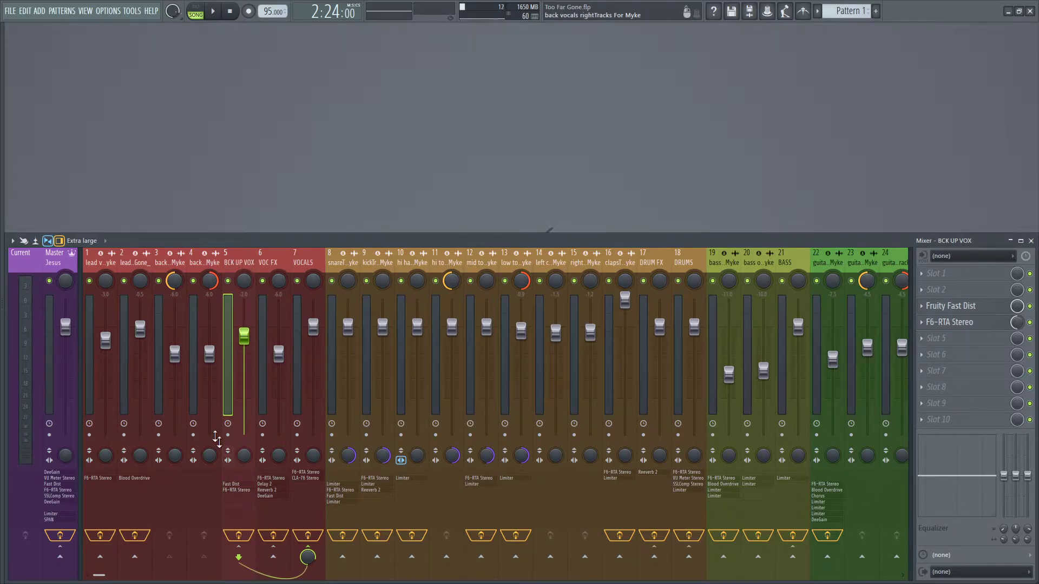
- Place the playhead at the Set 3 marker and audition the back vocals through the BCK UP VOX bus
key("F5")
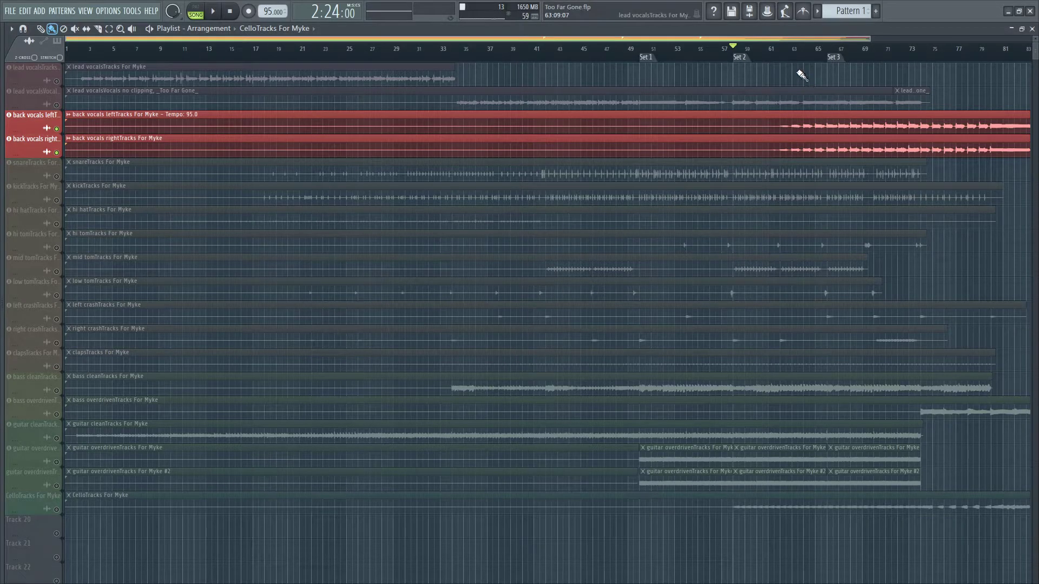
left_click(831, 49)
key("F5")
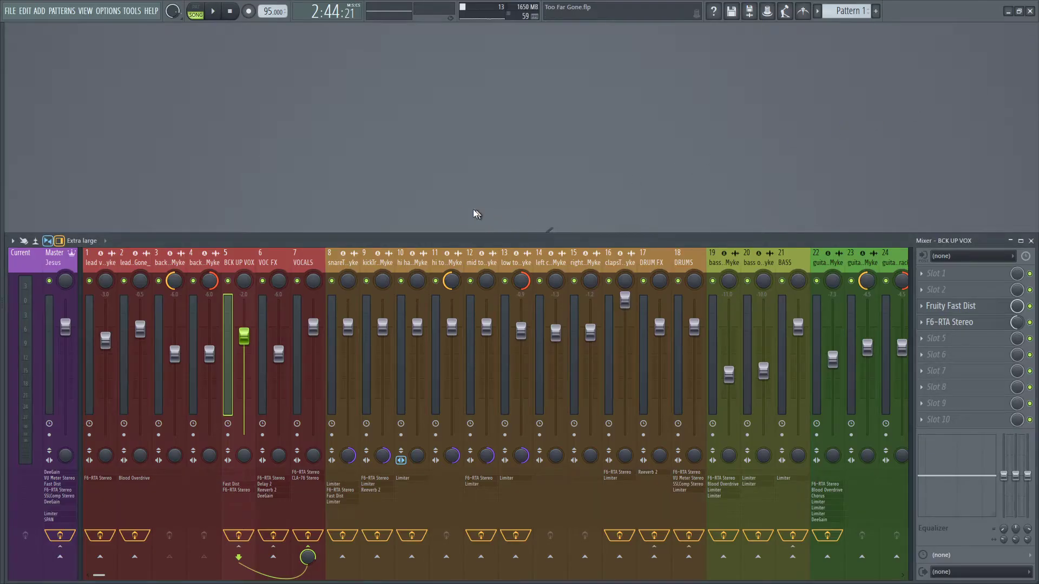
key("space")
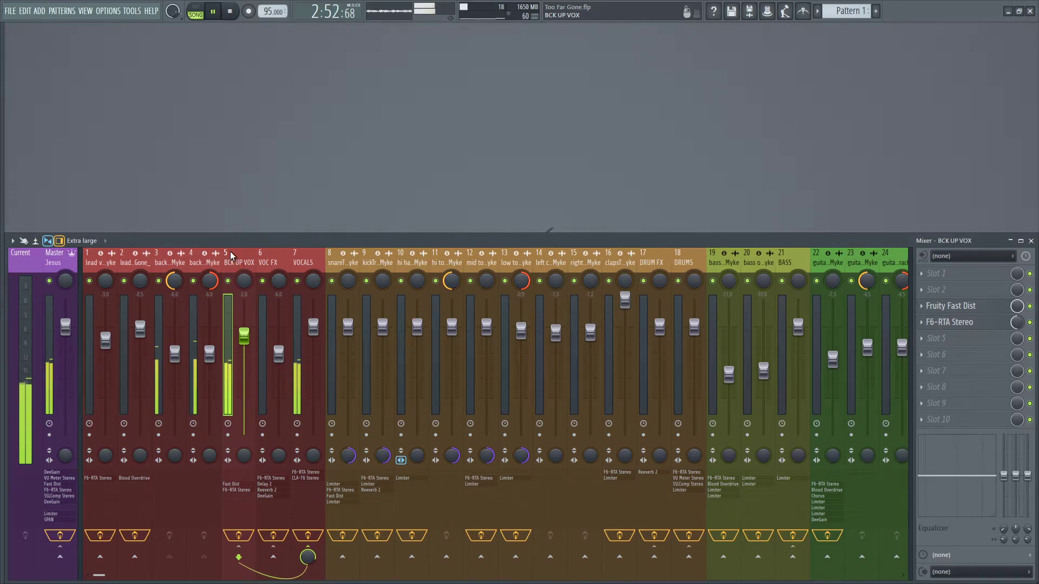
key("space")
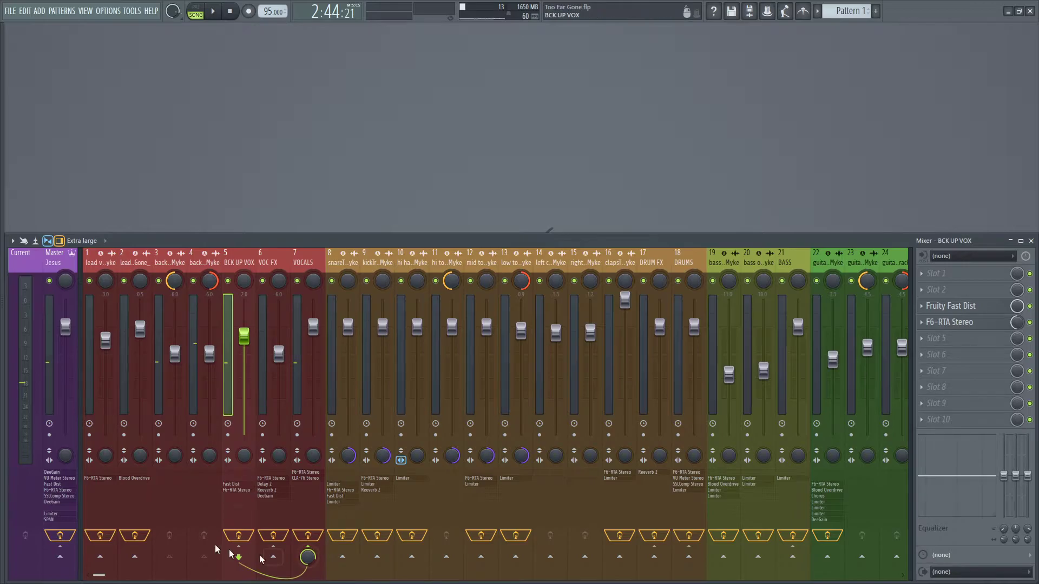
- Bypass all BCK UP VOX effects, audition the dry back vocals, and enable the effects again
left_click(238, 535)
key("space")
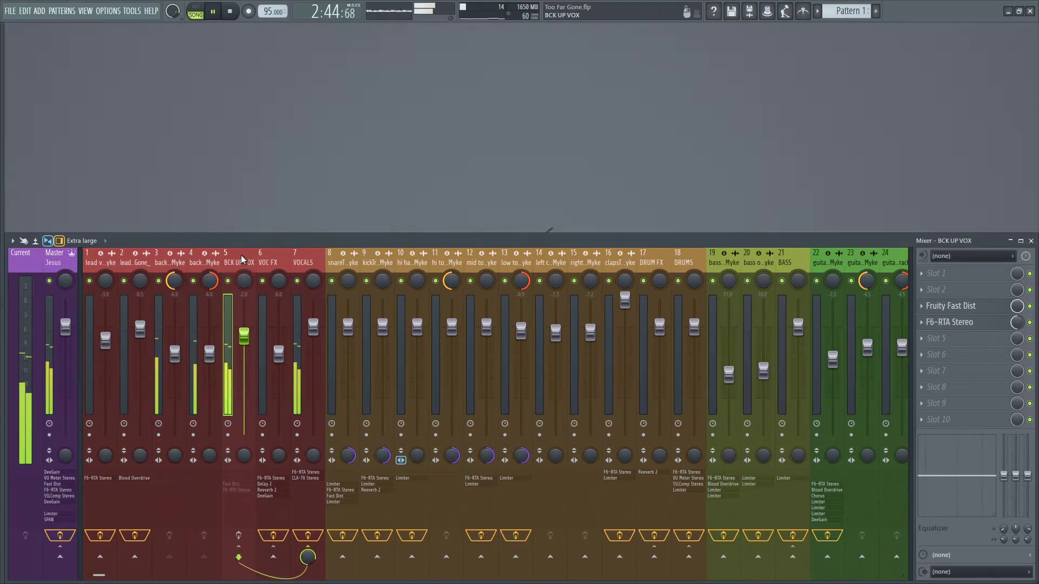
scroll(241, 256, "down", 5)
scroll(241, 256, "up", 5)
key("space")
left_click(238, 536)
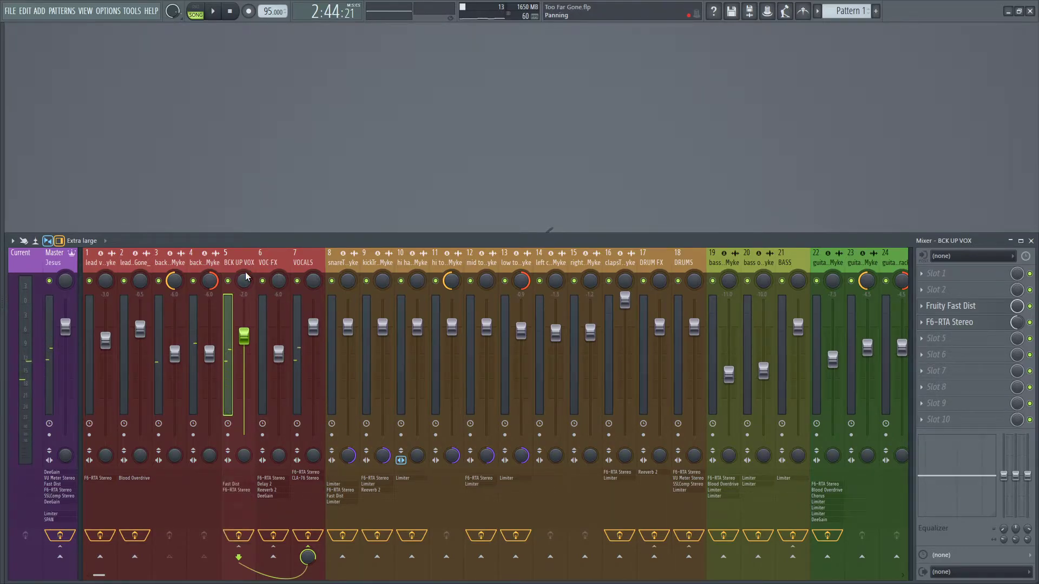
- Play the back vocals with the bus effects on while briefly viewing the BCK UP VOX Fruity Fast Dist
key("space")
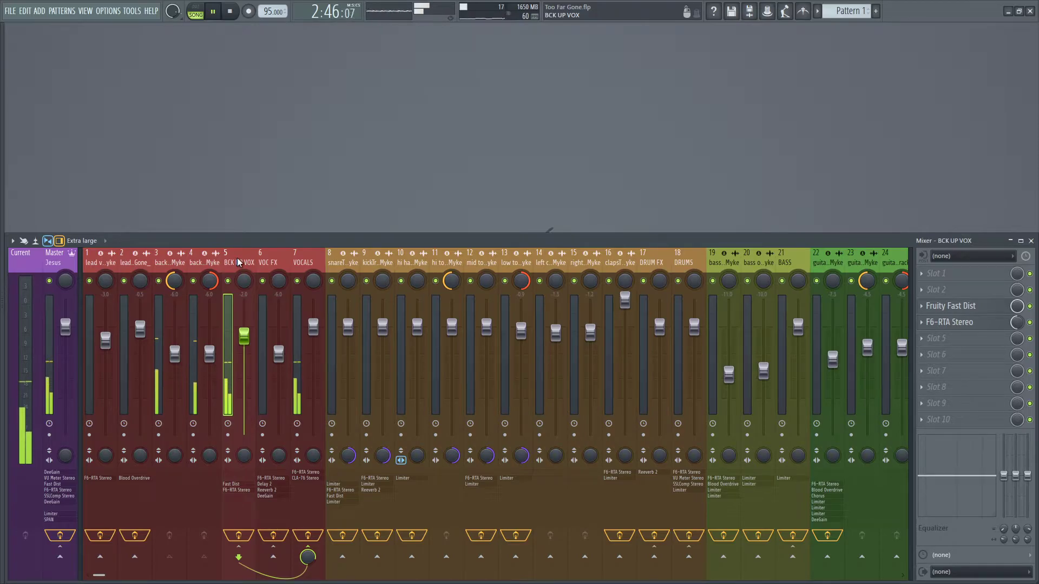
left_click(952, 306)
left_click(970, 310)
left_click(971, 311)
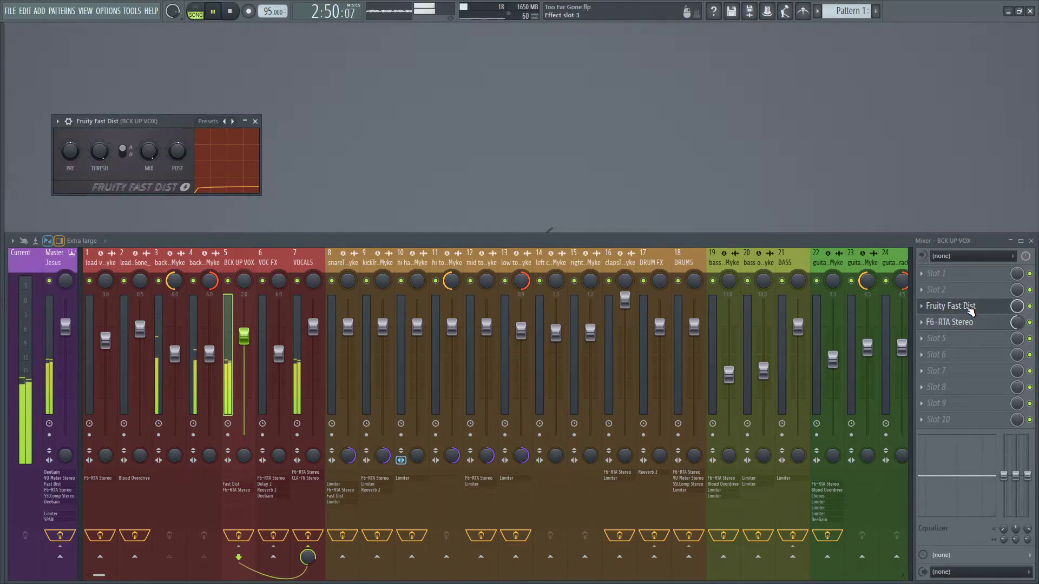
left_click(970, 310)
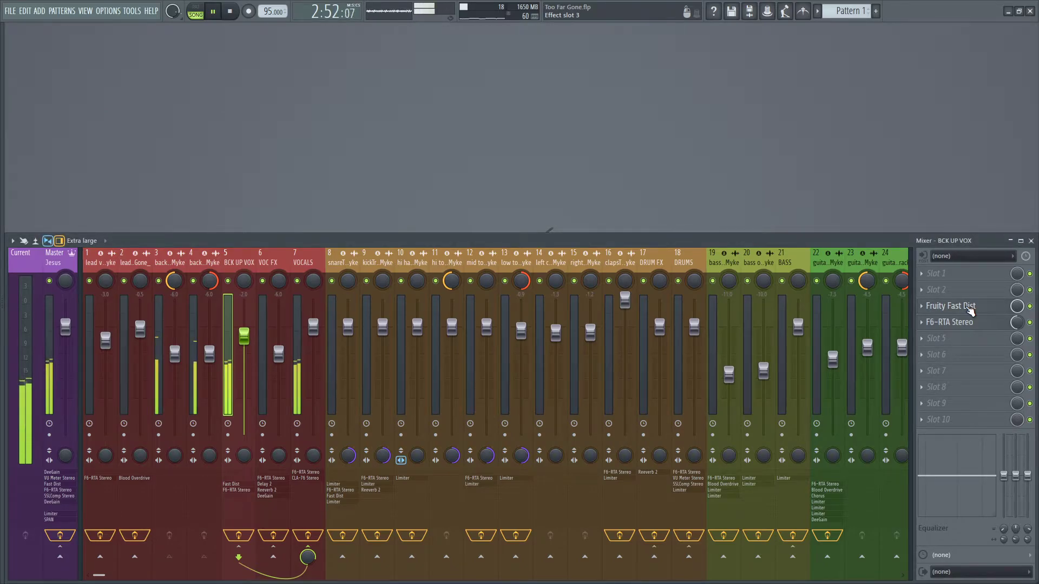
- Stop playback, reopen the BCK UP VOX Fruity Fast Dist and move its window to the middle of the workspace
key("space")
left_click(970, 308)
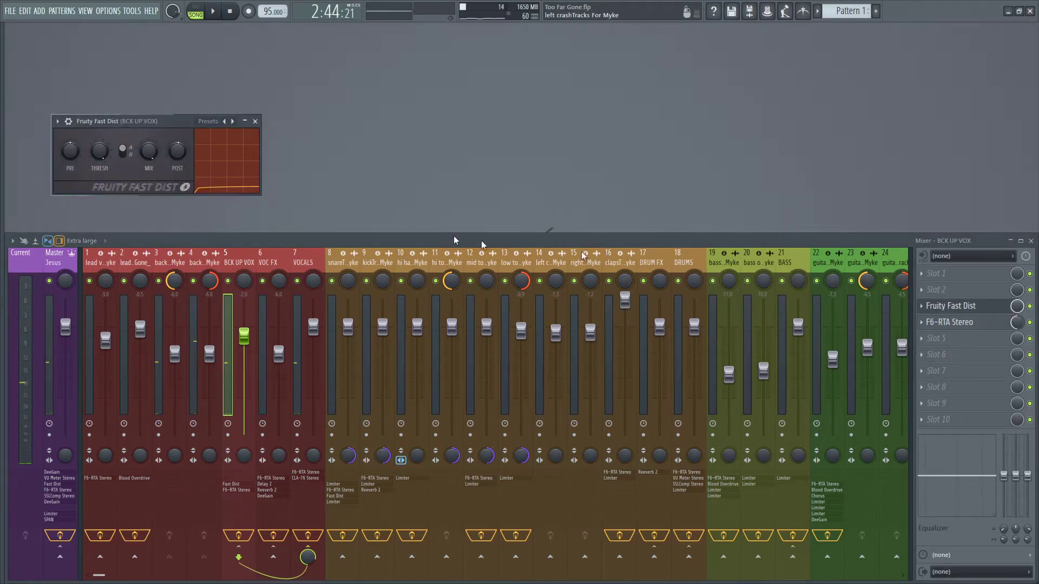
left_click_drag(165, 121, 525, 155)
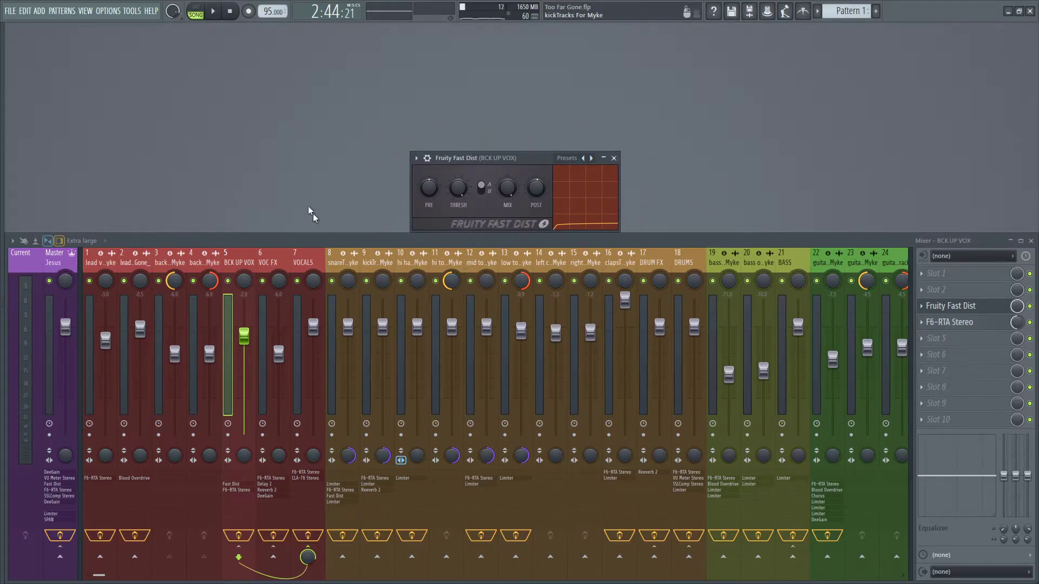
- Reposition the Fruity Fast Dist window and review the left and right back vocals channels with their panning in the mixer
left_click_drag(525, 157, 512, 132)
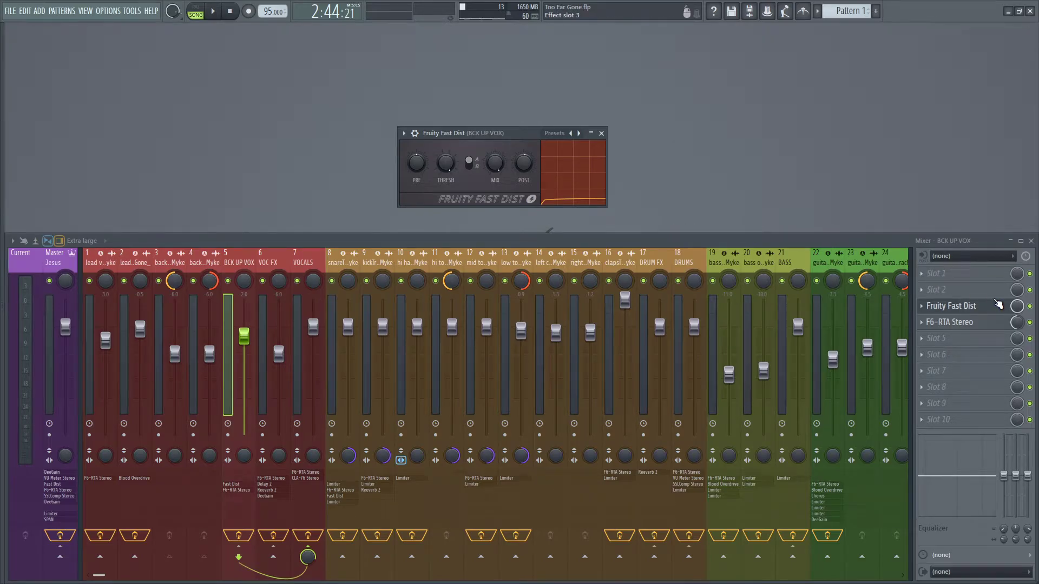
left_click_drag(515, 136, 518, 140)
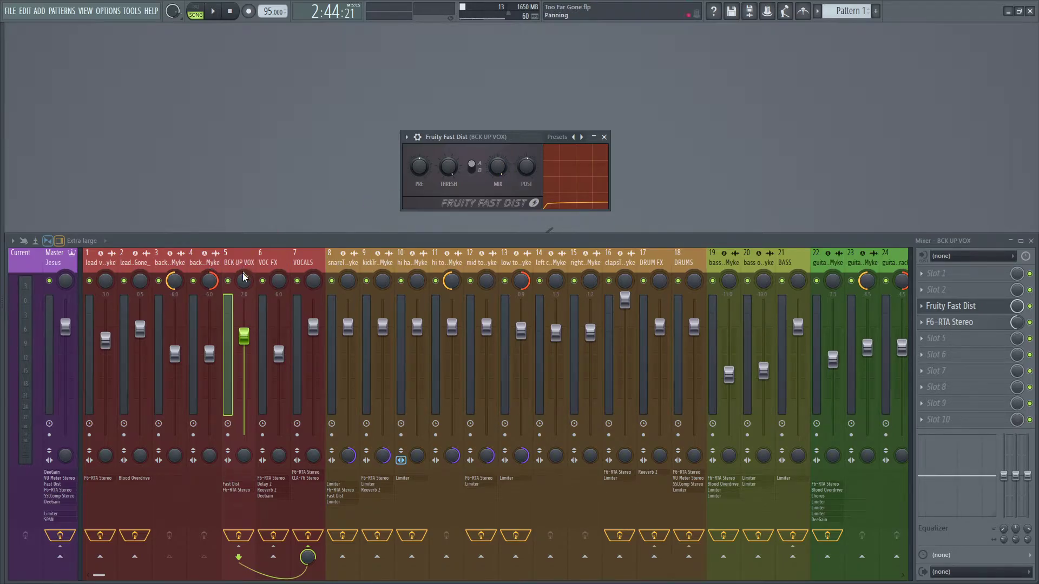
left_click(171, 262)
left_click(198, 264)
left_click(172, 263)
left_click(203, 263)
left_click(244, 263)
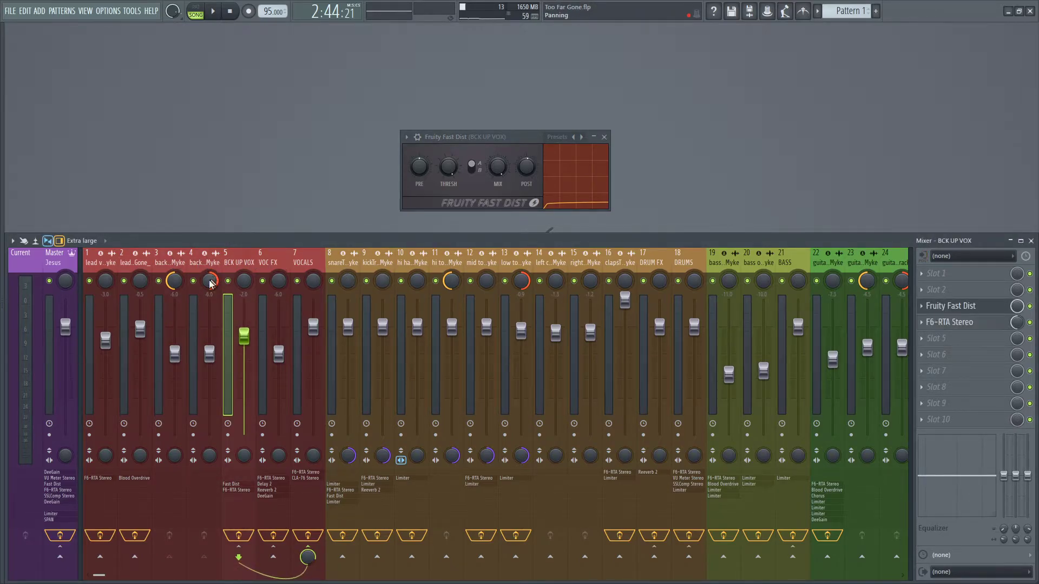
left_click(173, 281)
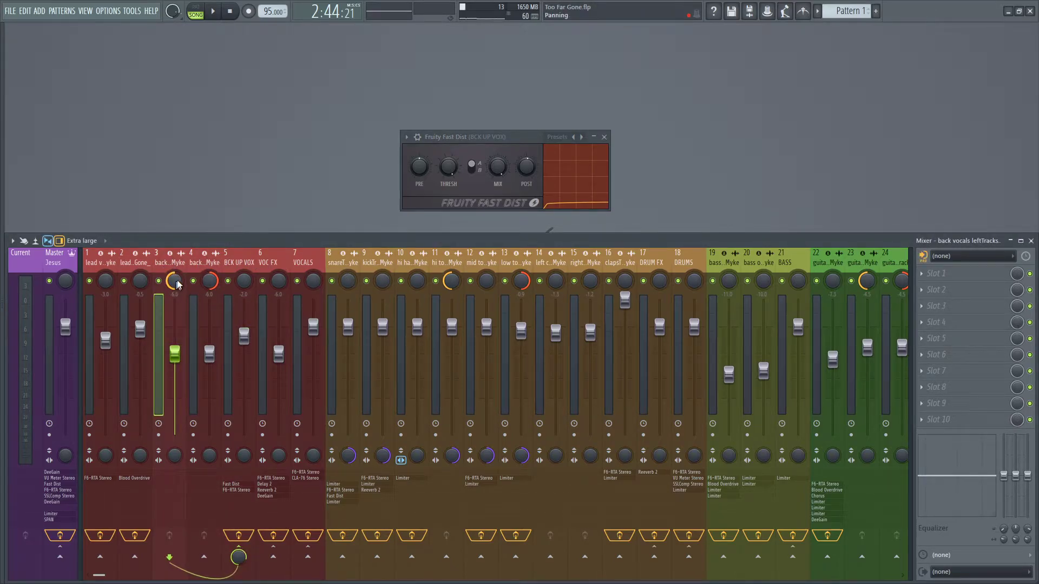
left_click(214, 260)
left_click(169, 258)
left_click(204, 261)
left_click(169, 259)
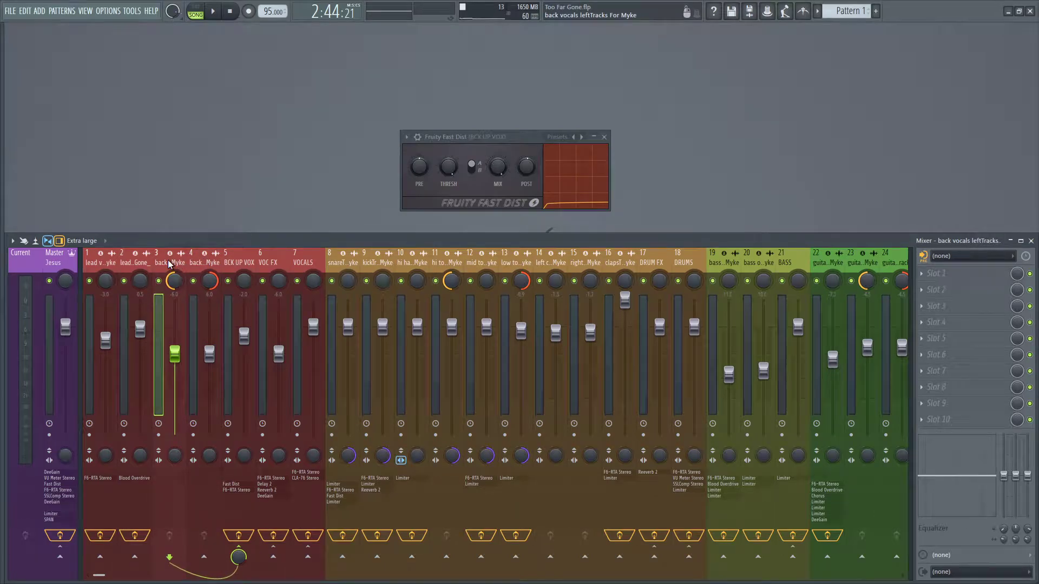
- Isolate the vocals in the mixer by soloing the lead vocals and back vocals tracks together with the BCK UP VOX bus
key("F5")
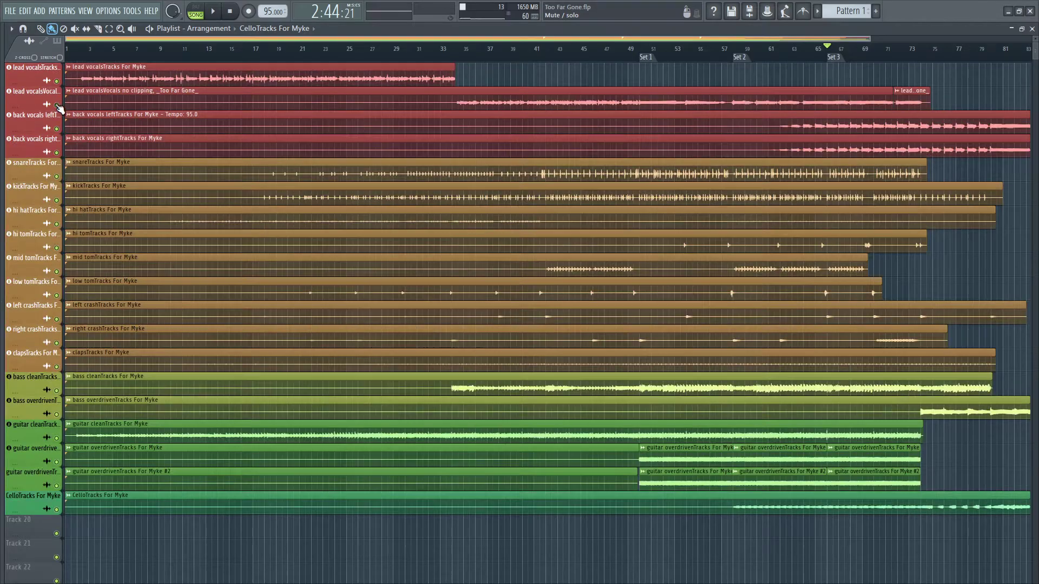
key("F5")
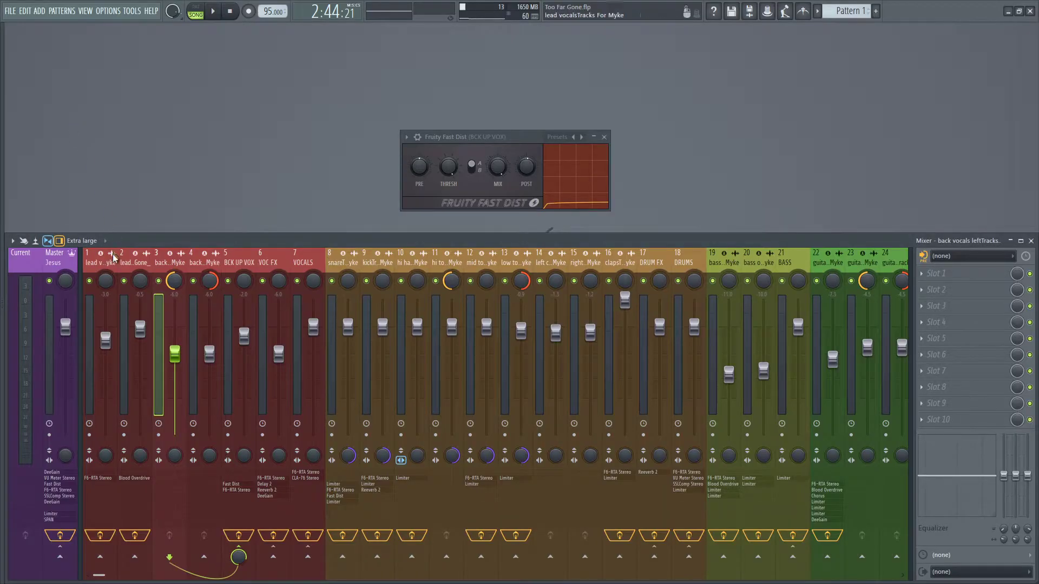
right_click(89, 281)
left_click(124, 281)
left_click(158, 281)
left_click(194, 281)
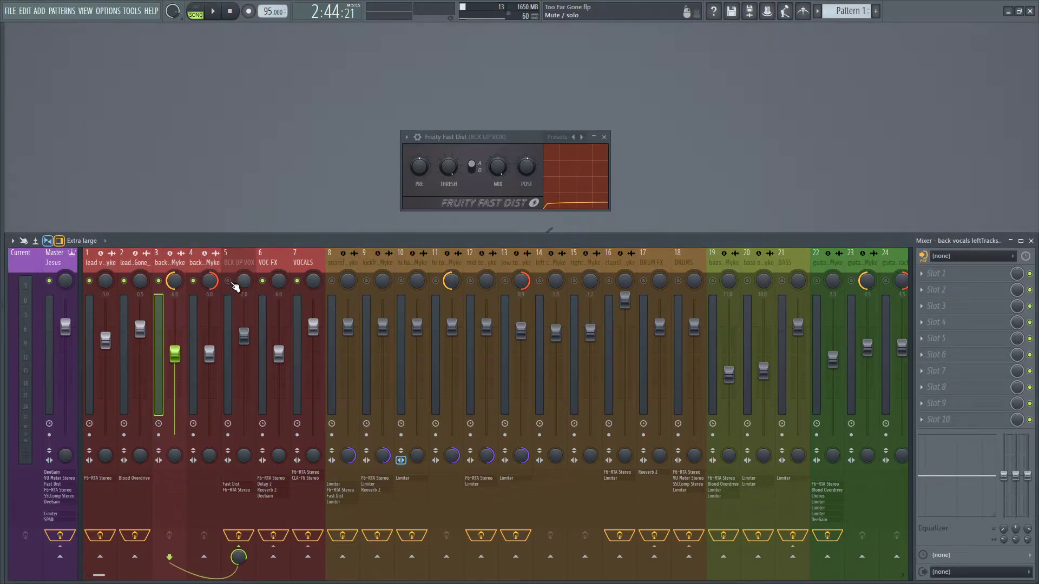
key("F5")
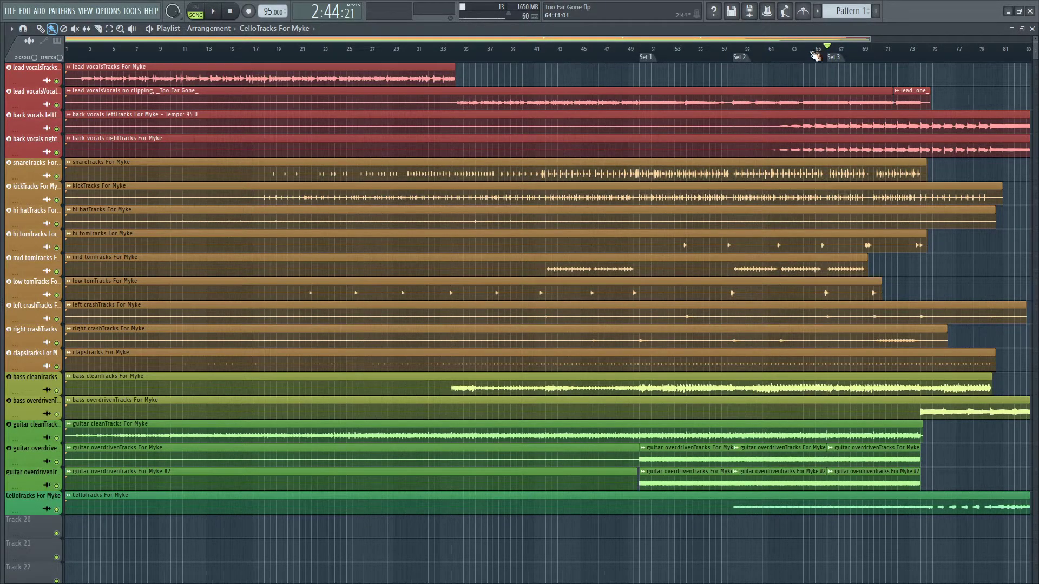
key("F5")
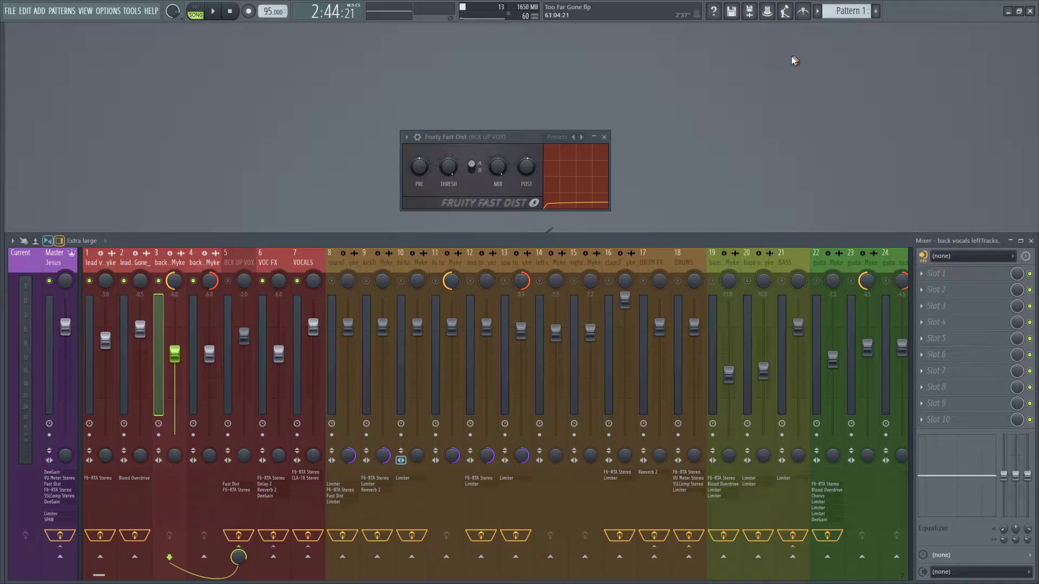
left_click(227, 280)
- Review the left and right back vocals channels and audition the isolated vocals from the Set 3 section
left_click(233, 264)
left_click(165, 264)
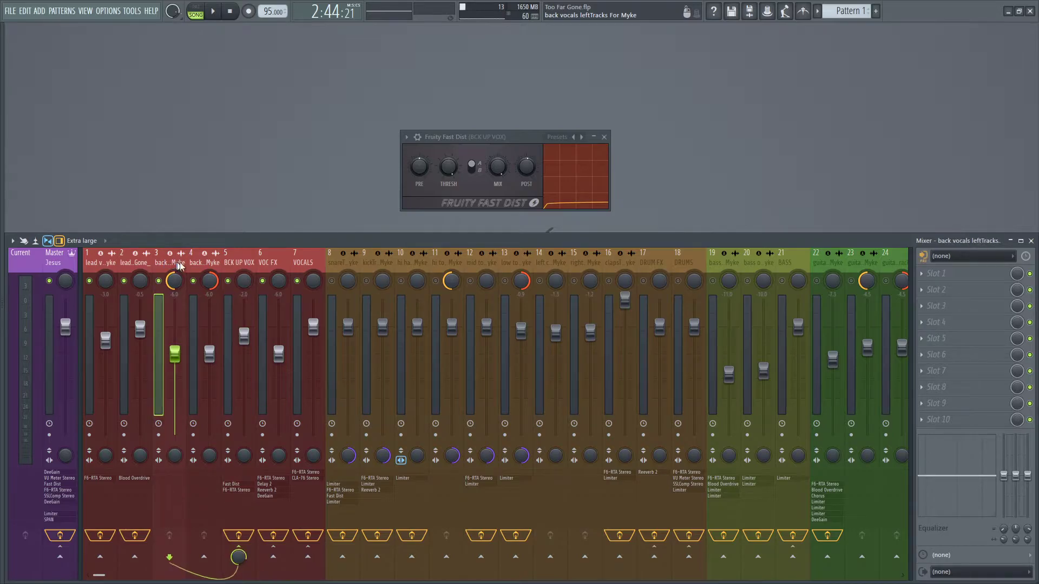
key("Right")
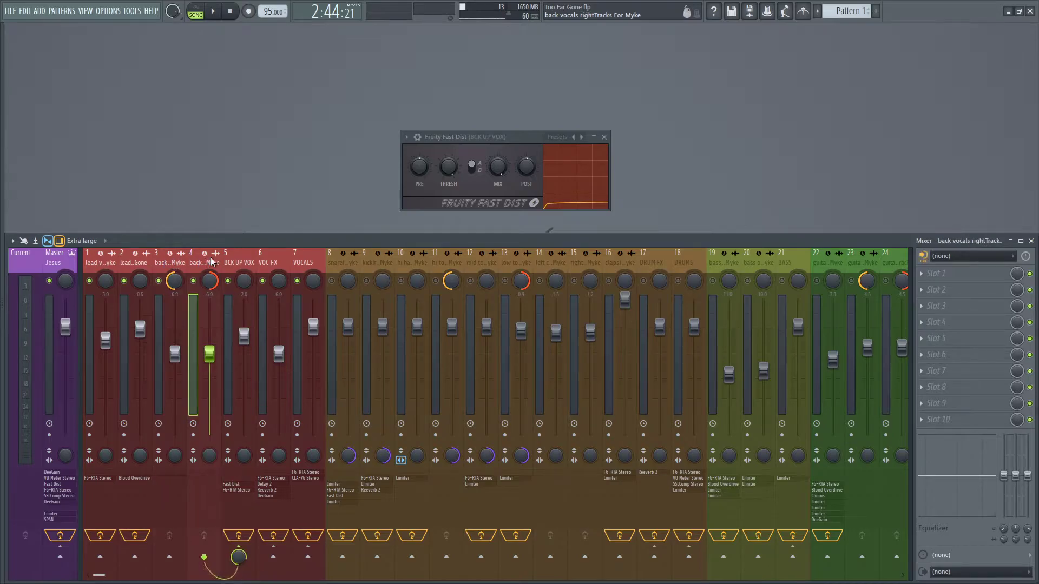
left_click(131, 263)
left_click(183, 264)
left_click(195, 263)
key("F5")
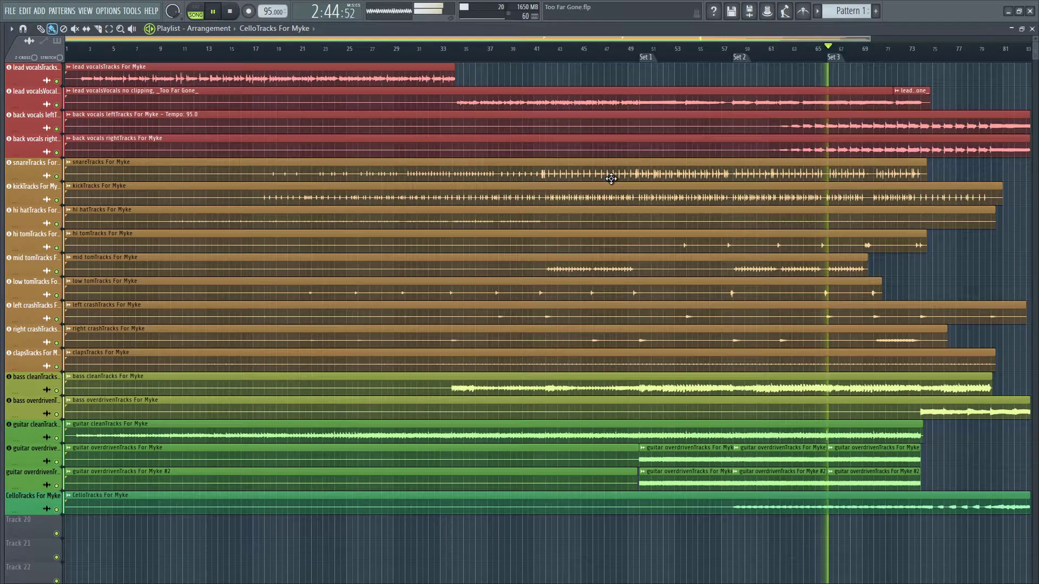
key("F5")
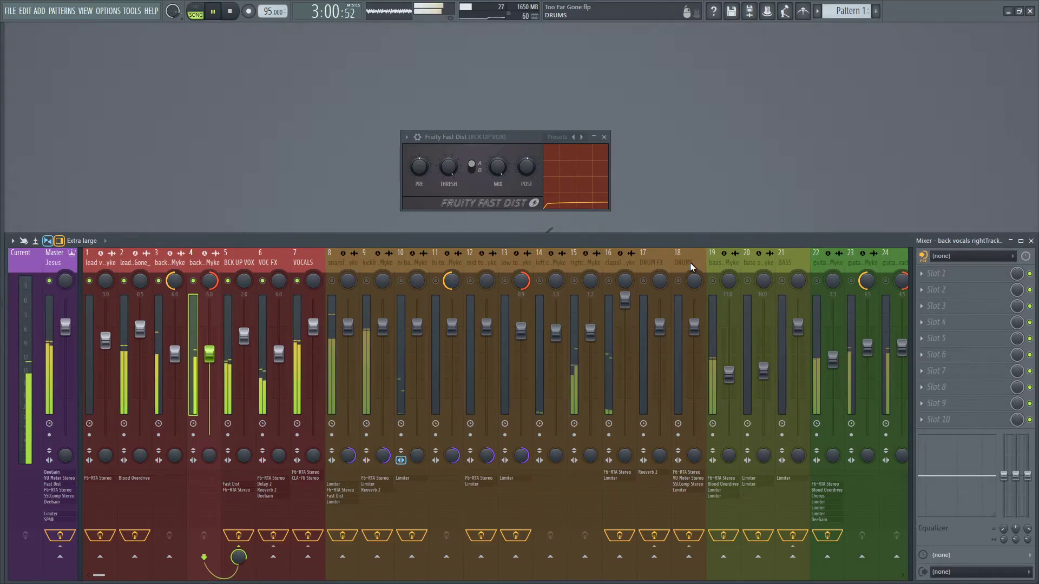
key("space")
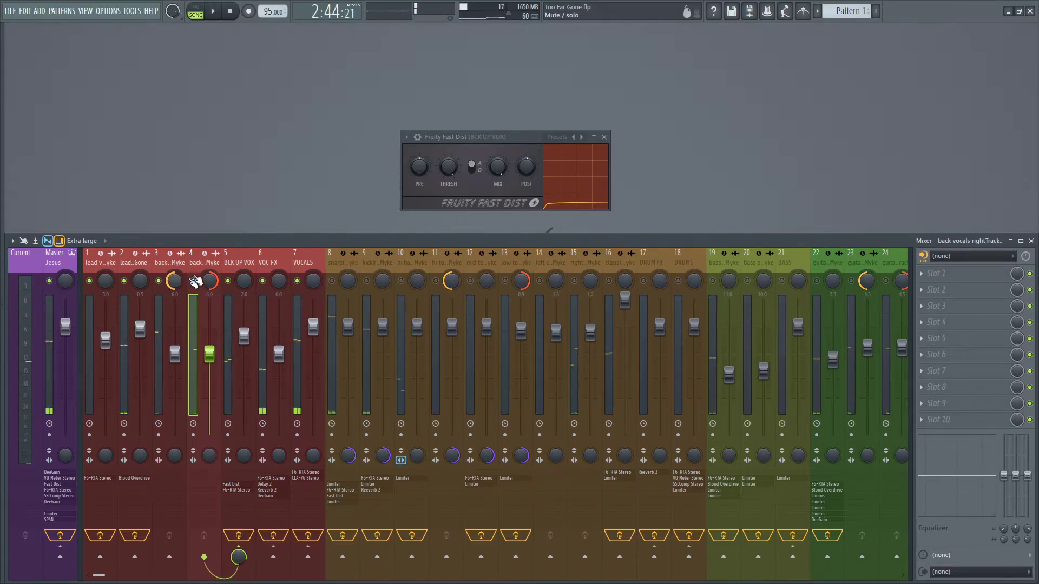
- Close the Fruity Fast Dist and examine the F6-RTA Stereo equalizer curve on the BCK UP VOX bus
left_click(248, 261)
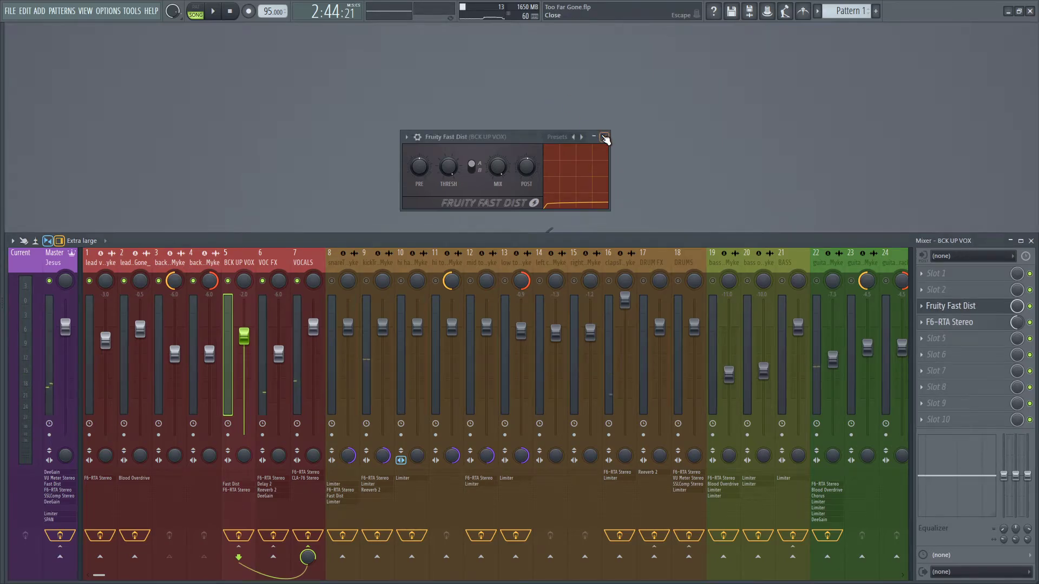
left_click(604, 136)
left_click(951, 321)
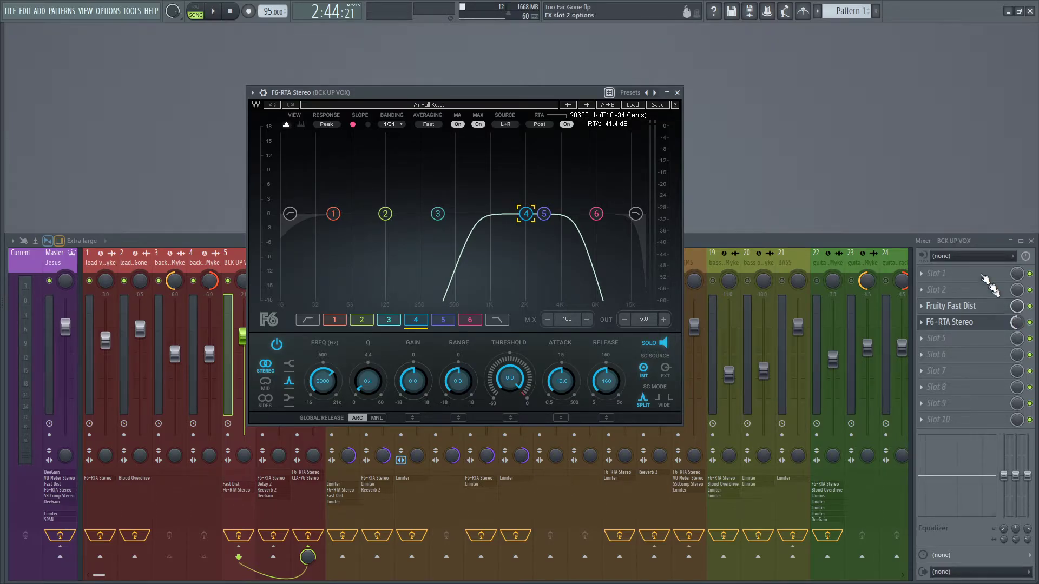
left_click(677, 93)
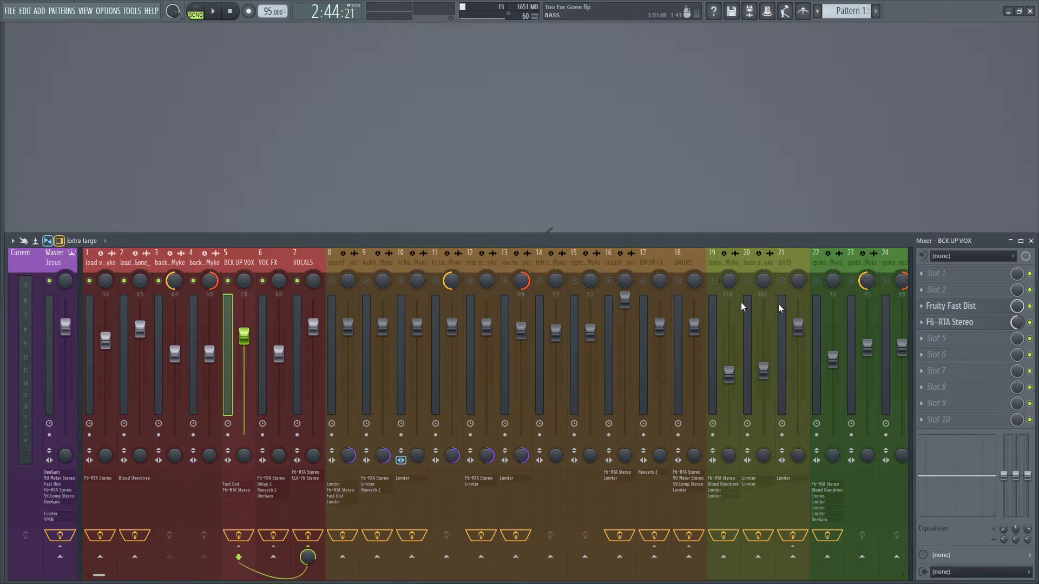
- Compare the two back vocals channels and view the Fruity Fast Dist on the BCK UP VOX bus again
left_click(203, 263)
left_click(170, 263)
left_click(203, 264)
left_click(173, 263)
left_click(236, 262)
left_click(960, 307)
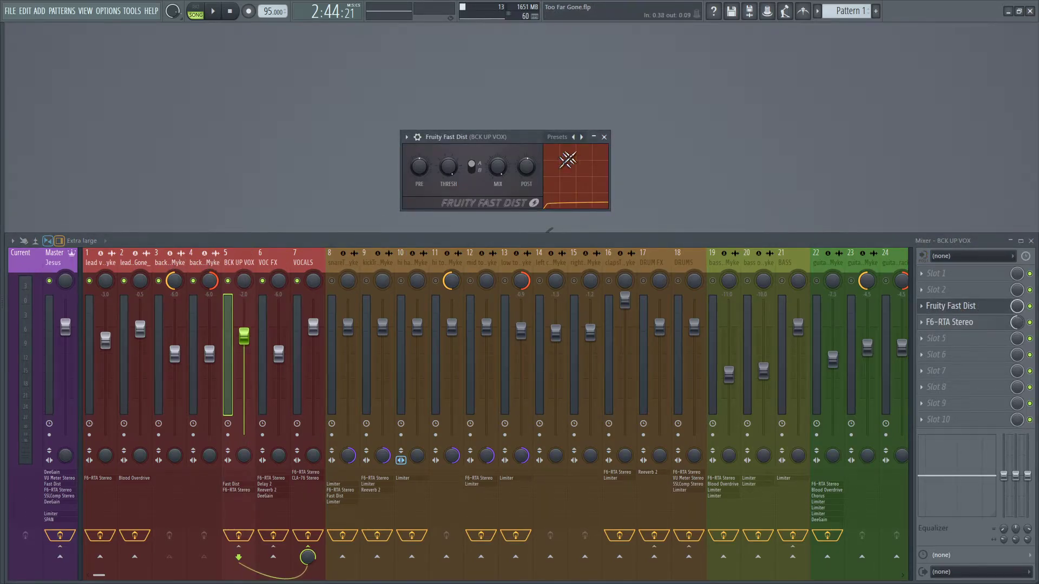
left_click(604, 137)
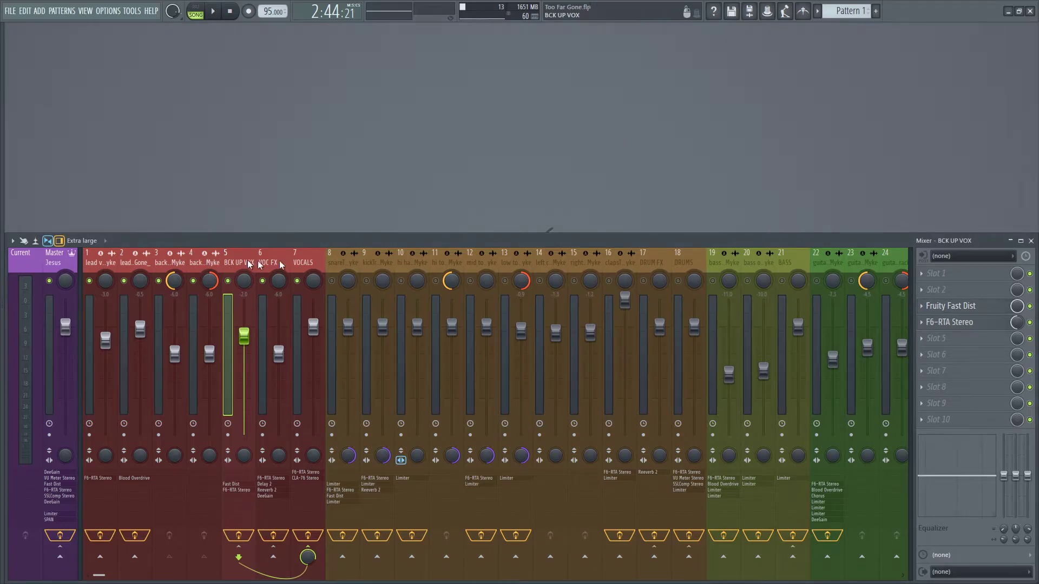
- Examine the band-pass shape of the BCK UP VOX F6-RTA Stereo once more and close its window
left_click(966, 323)
left_click(668, 93)
left_click(667, 93)
left_click(677, 93)
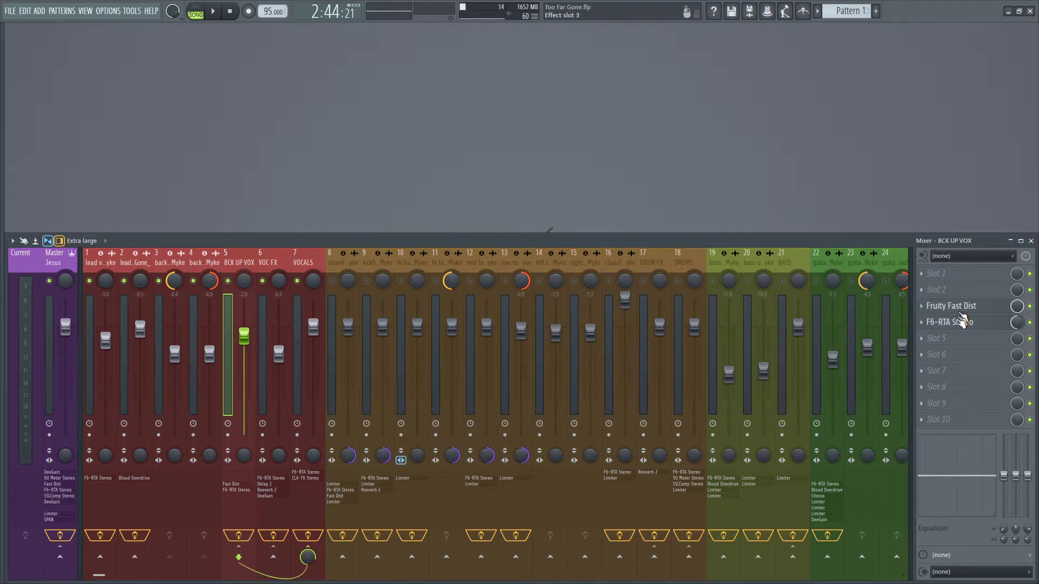
- Try F6-RTA Stereo ahead of Fruity Fast Dist in the BCK UP VOX chain, view both effects, and restore the original order
left_click_drag(957, 323, 956, 309)
left_click(959, 312)
left_click(959, 312)
left_click(958, 323)
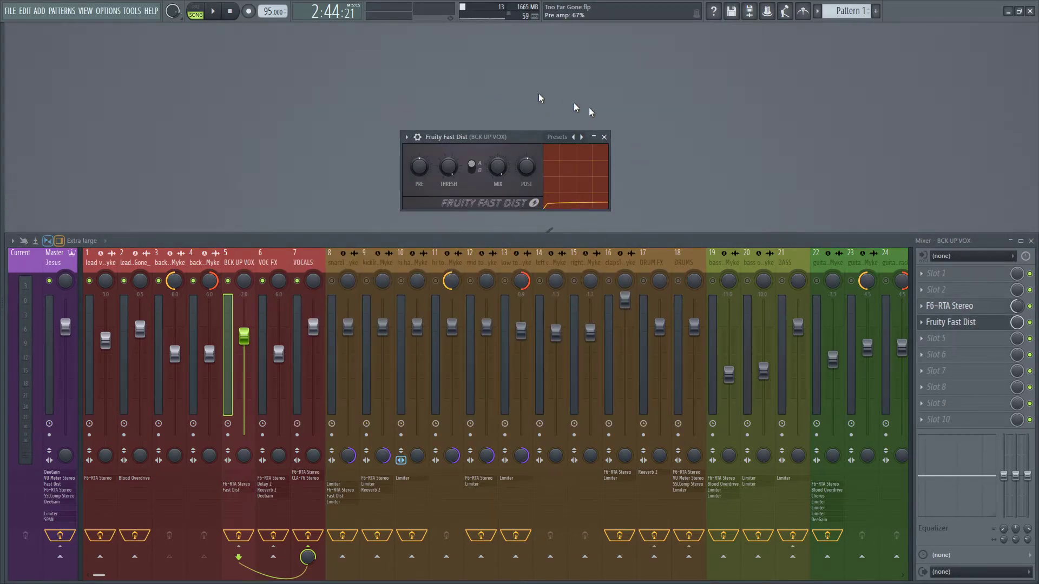
left_click(953, 305)
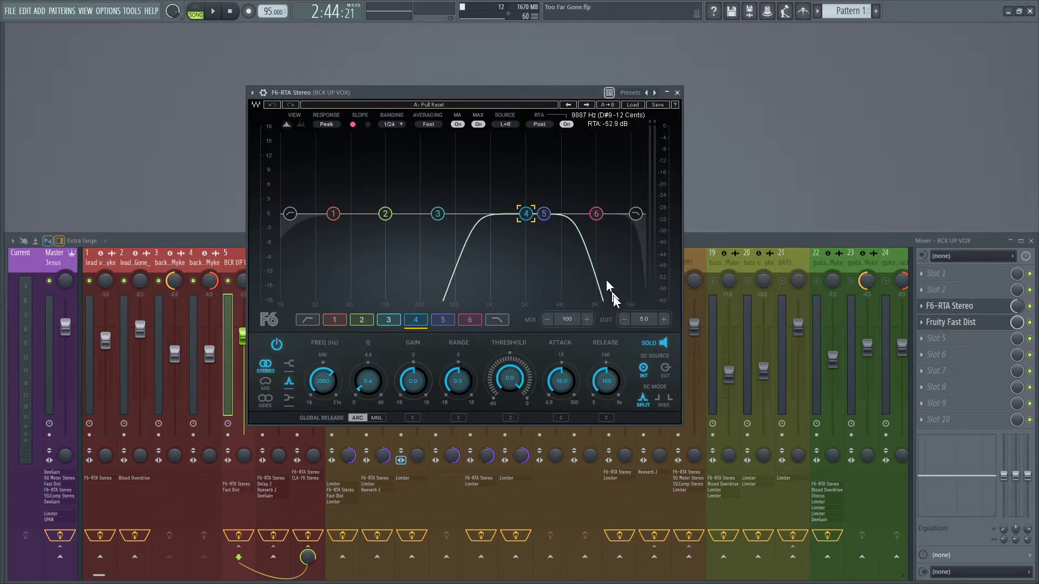
left_click(677, 93)
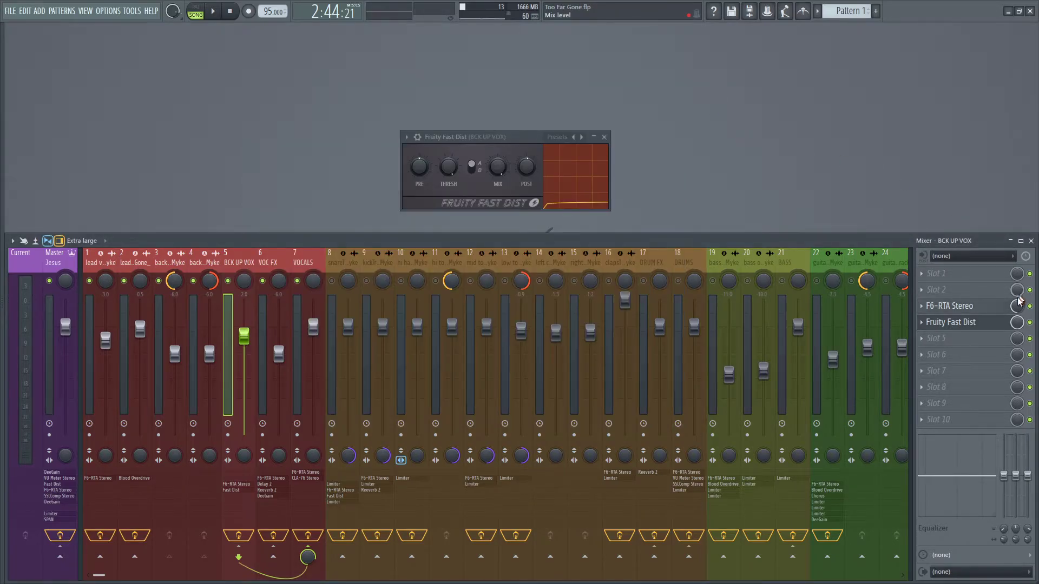
left_click_drag(965, 306, 966, 326)
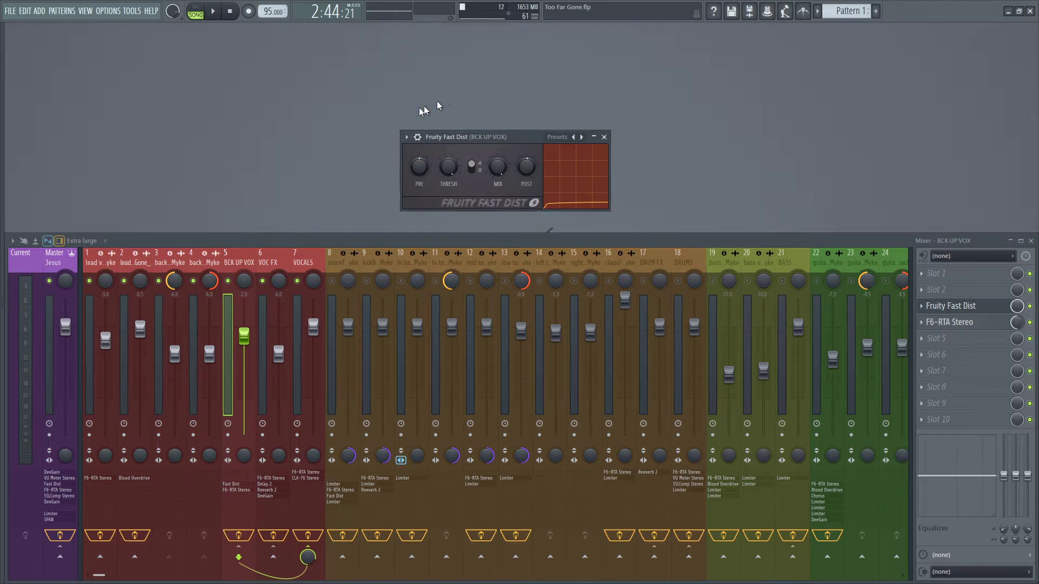
left_click(604, 137)
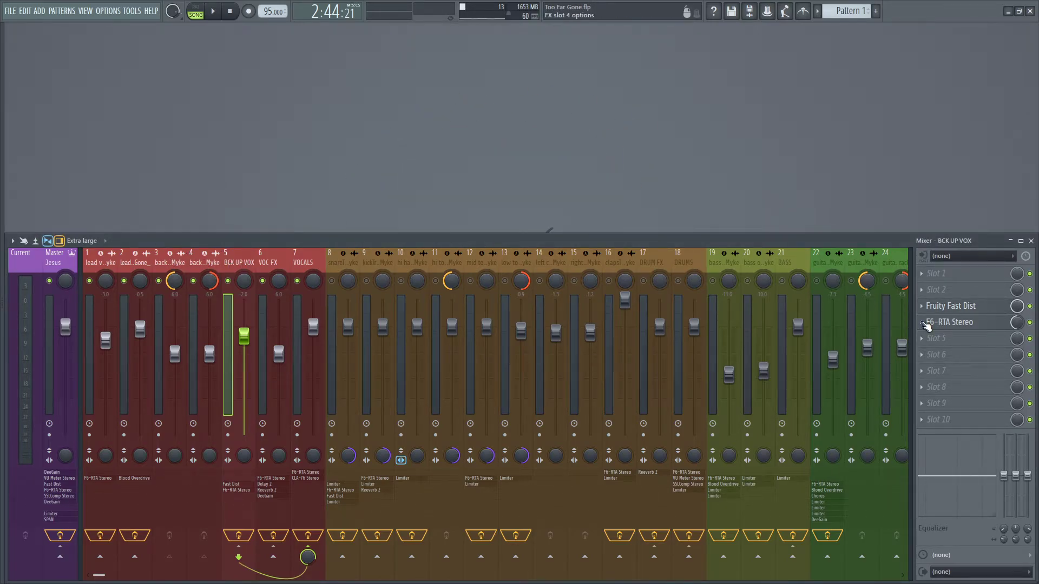
- View and bypass the BCK UP VOX F6-RTA Stereo, play the vocals, and mute the second lead vocals track during playback
left_click(942, 323)
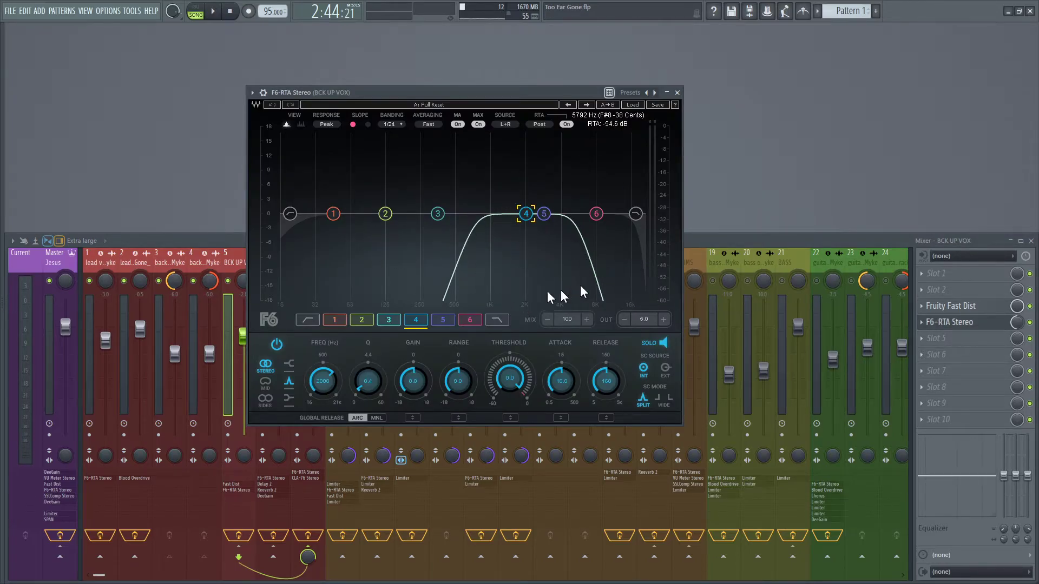
left_click(677, 93)
left_click(1030, 322)
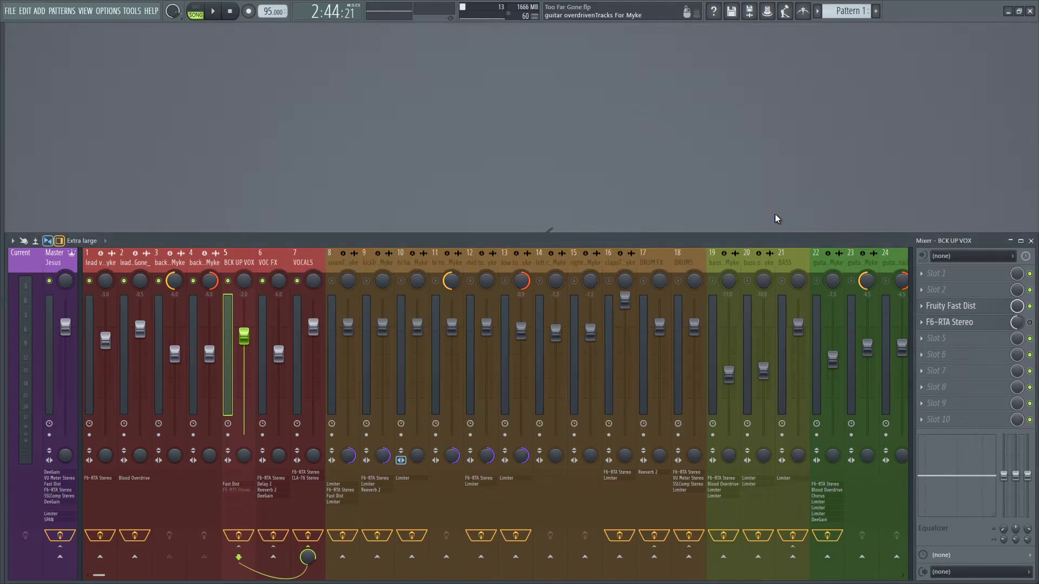
right_click(1022, 323)
left_click(996, 327)
key("space")
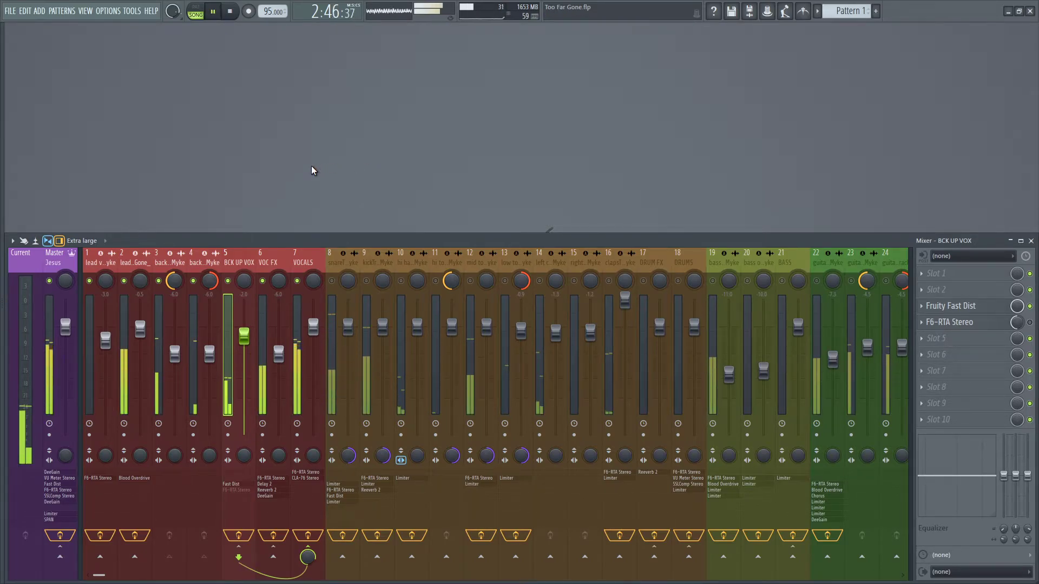
left_click(124, 281)
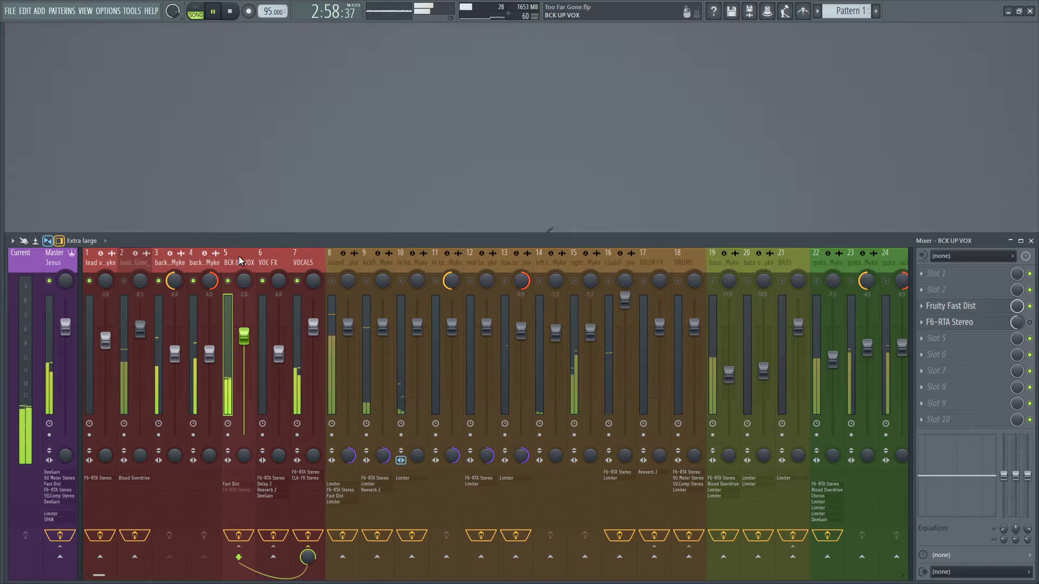
key("space")
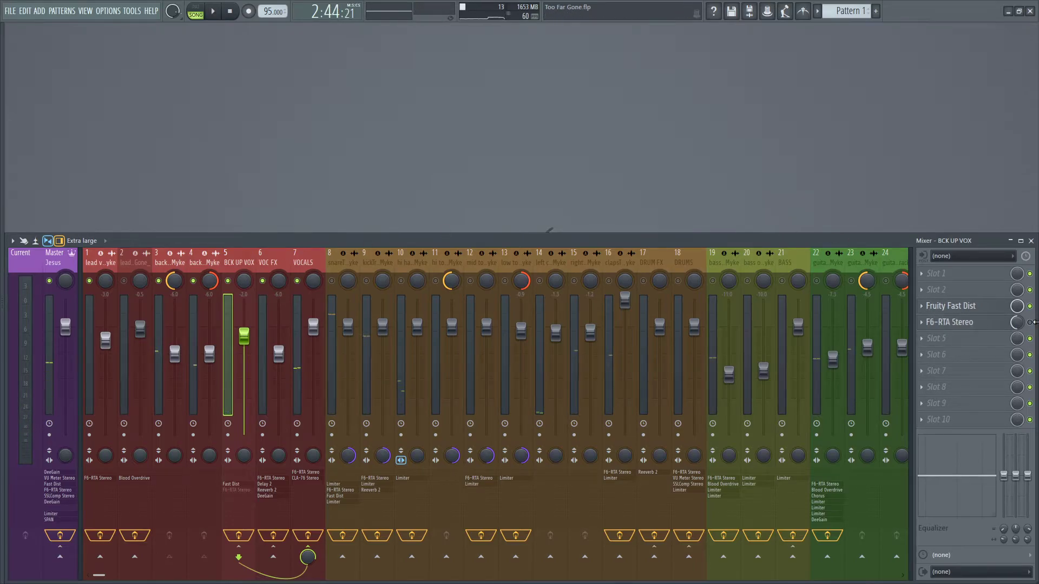
- Enable F6-RTA Stereo on BCK UP VOX, audition the back vocals at full mix level, and return the mix to its previous setting
left_click(1030, 323)
left_click_drag(1021, 324, 1022, 317)
key("space")
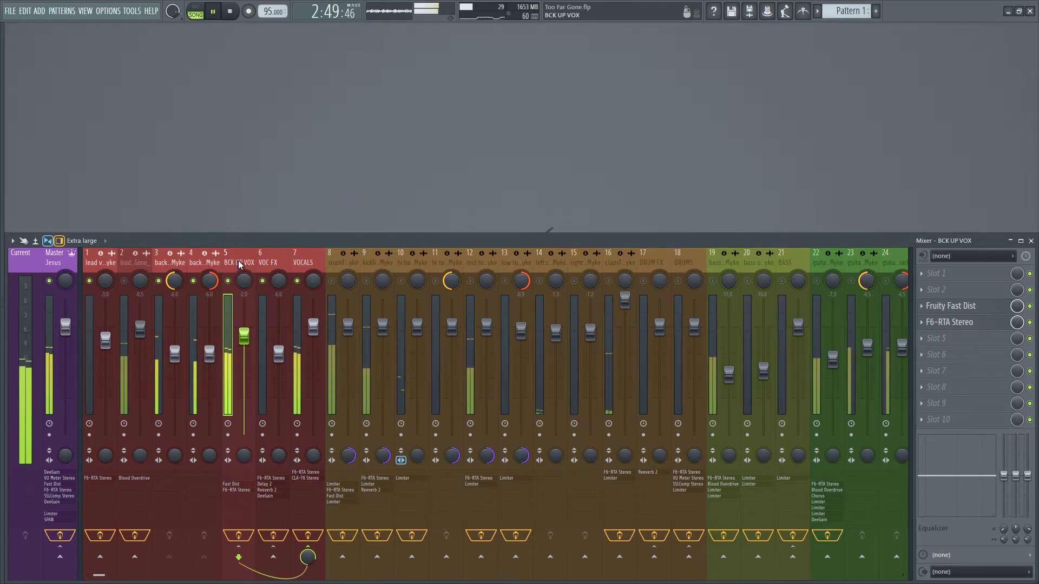
key("space")
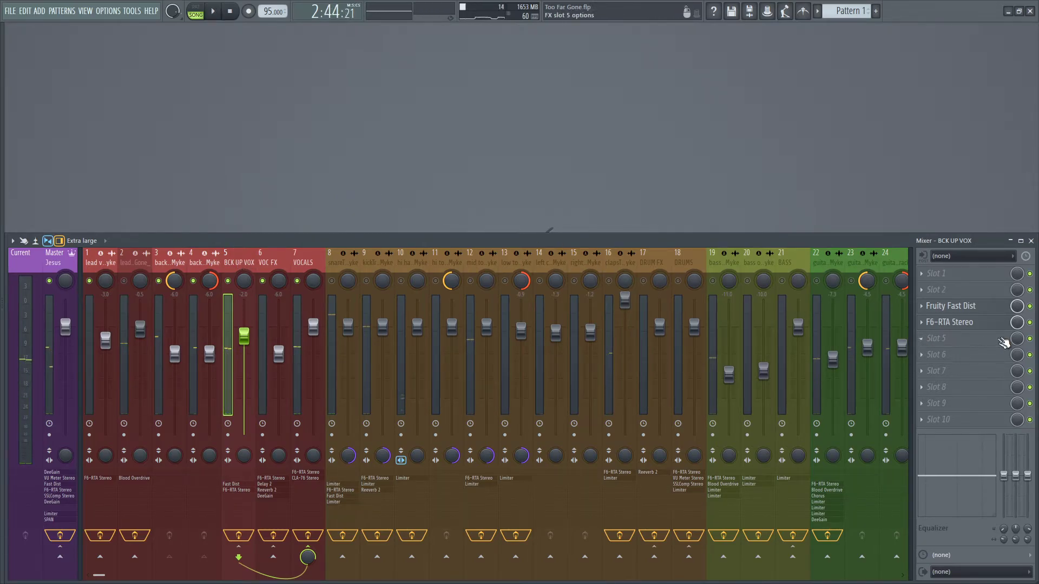
right_click(1017, 323)
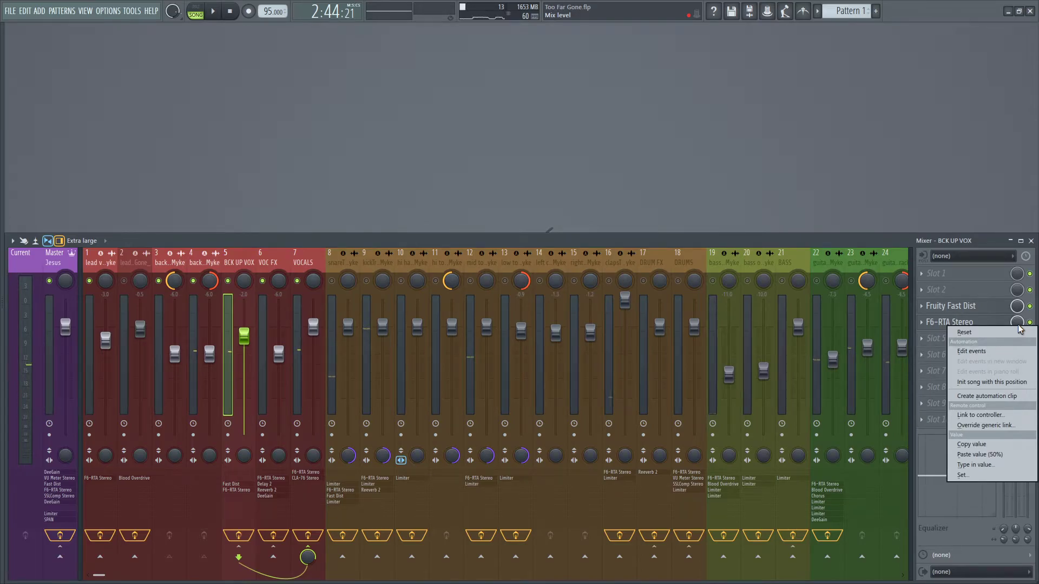
left_click(813, 173)
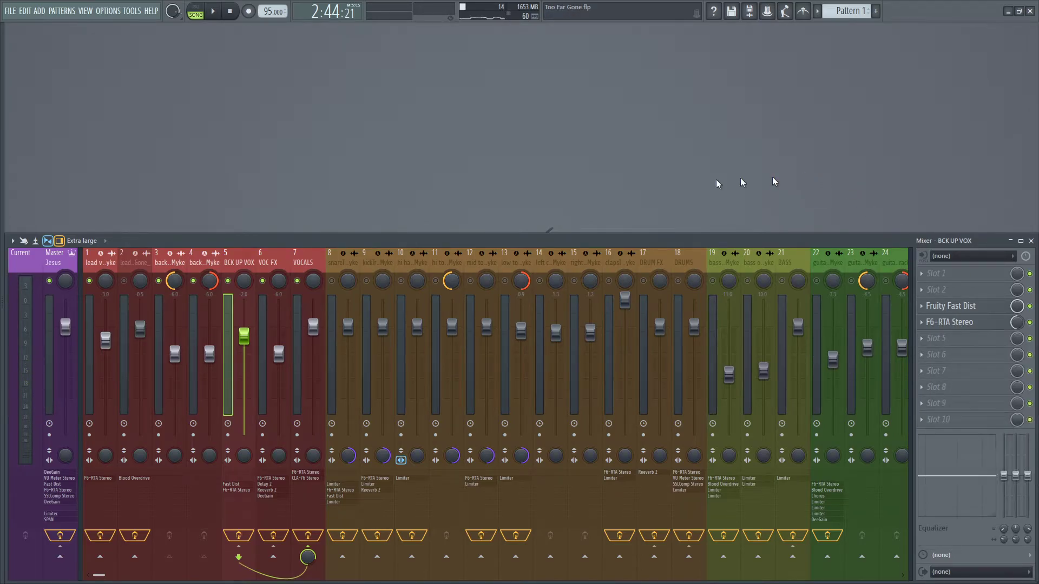
- Play the back vocals through the BCK UP VOX bus, stop playback, and view its F6-RTA Stereo curve before closing the window
key("space")
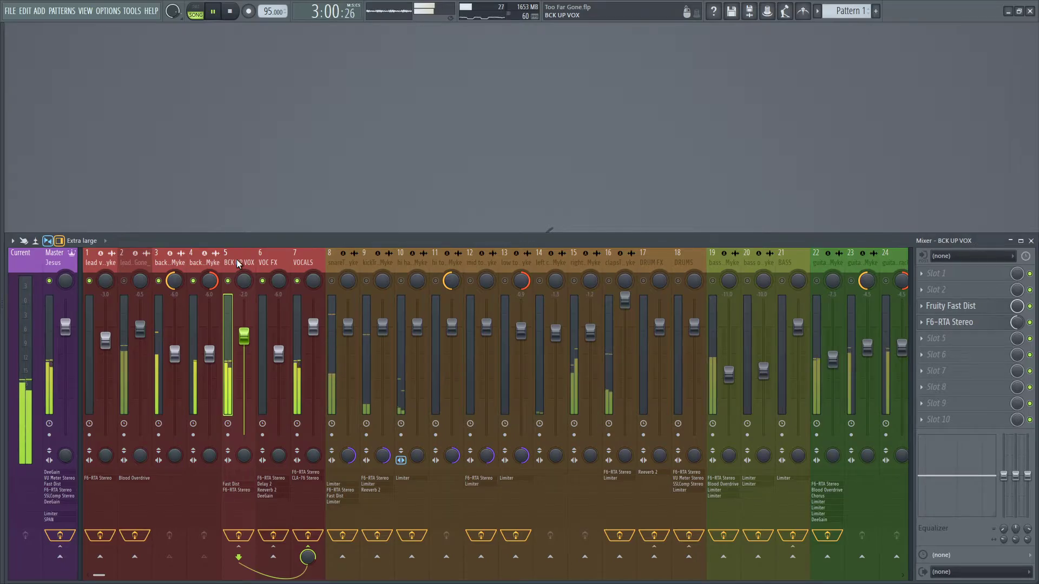
key("space")
left_click(953, 323)
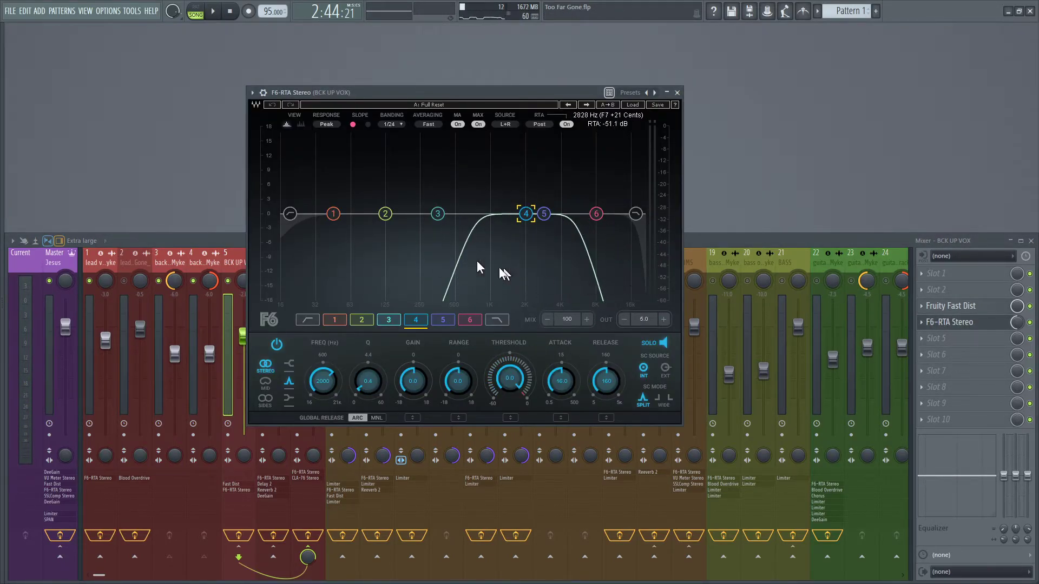
left_click(677, 94)
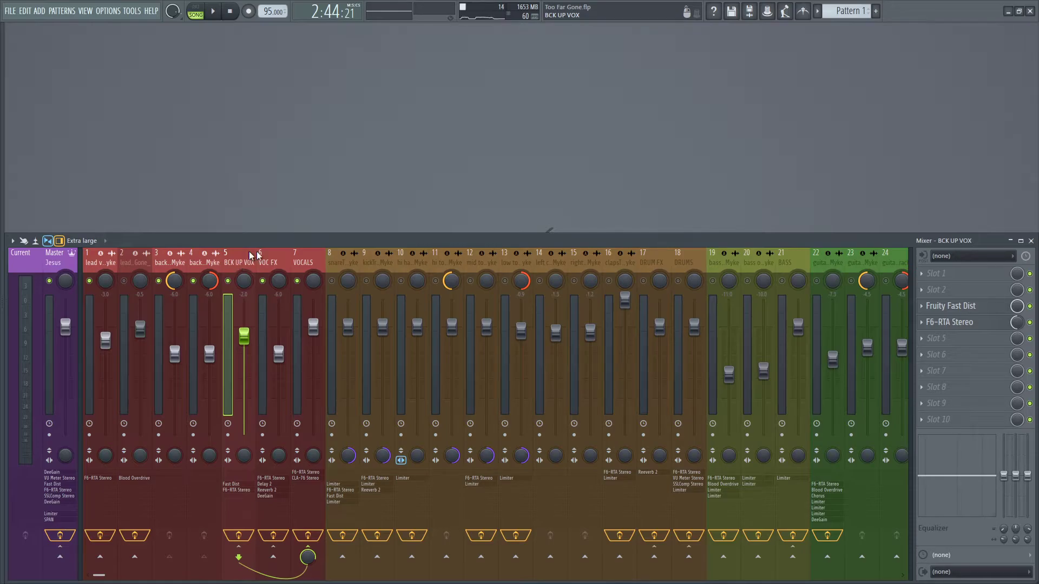
- Check where the back vocals clips sit in the playlist arrangement, and close the playlist to return to the mixer
left_click(955, 289)
left_click(956, 286)
left_click(961, 307)
left_click(961, 307)
key("F5")
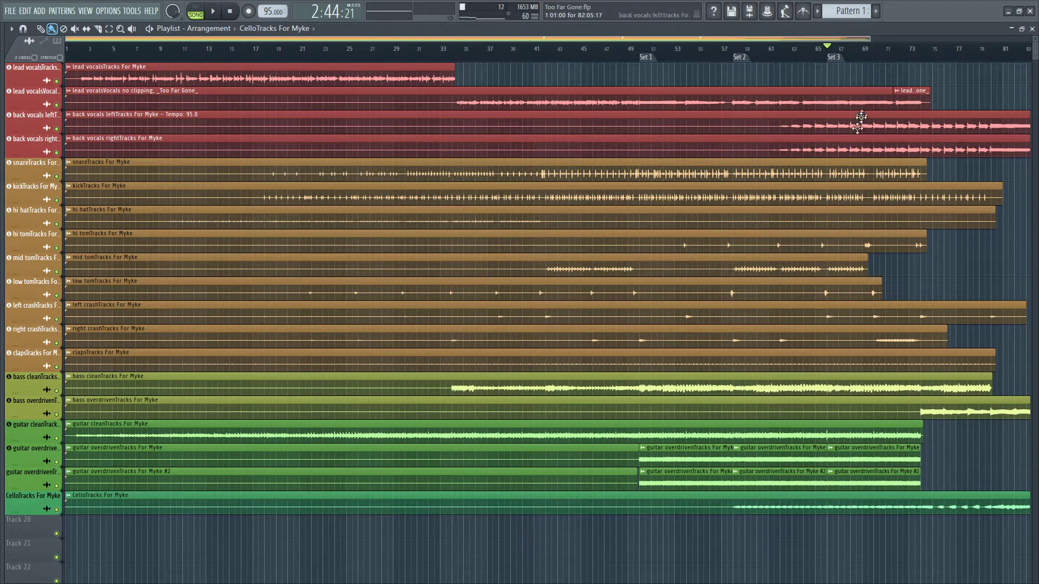
left_click(1033, 29)
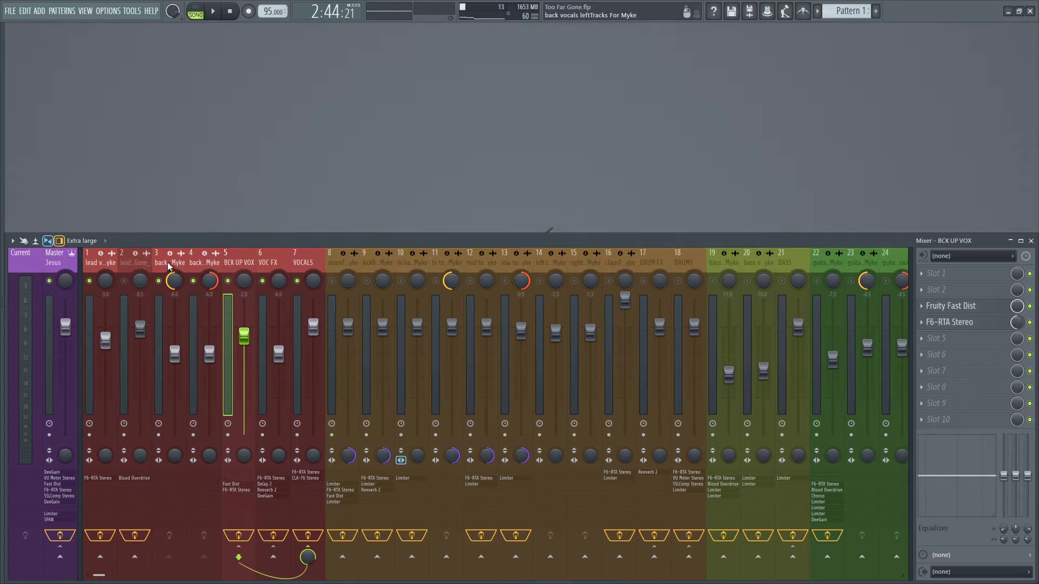
- Examine the effects and routing of the two back vocals tracks, BCK UP VOX and VOC FX in the mixer
left_click(195, 263)
left_click(168, 263)
left_click(197, 263)
left_click(232, 264)
left_click(266, 262)
left_click(244, 262)
left_click(258, 261)
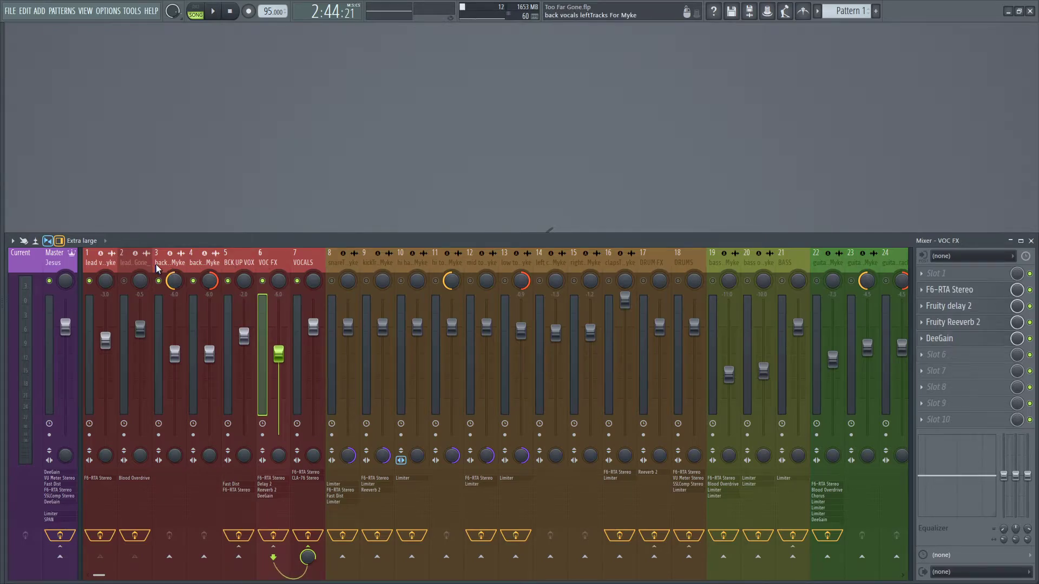
left_click(236, 263)
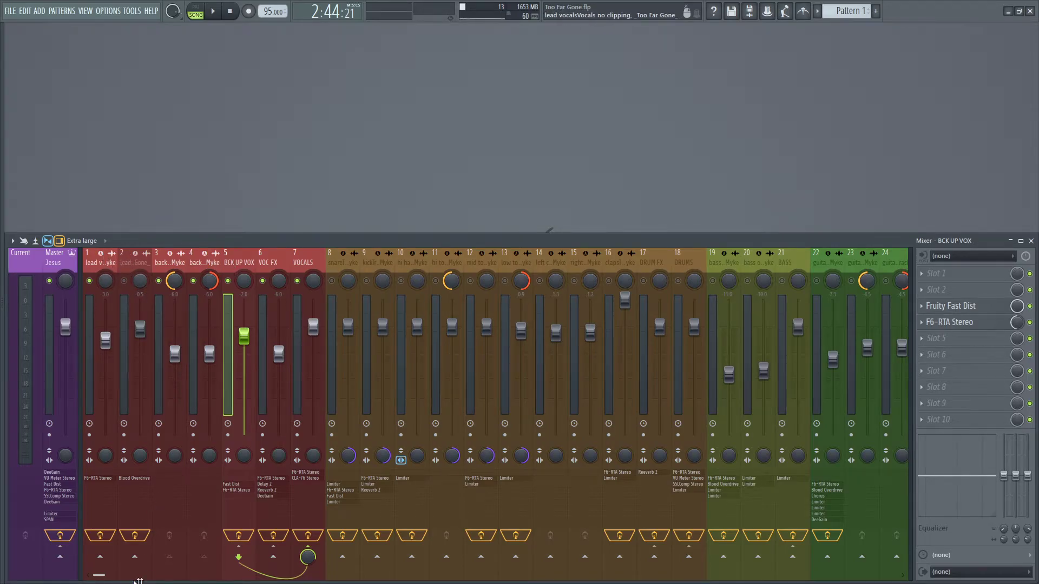
- Unmute the second lead vocals track and check the lead vocals clips in the playlist before going back to the mixer
left_click(124, 281)
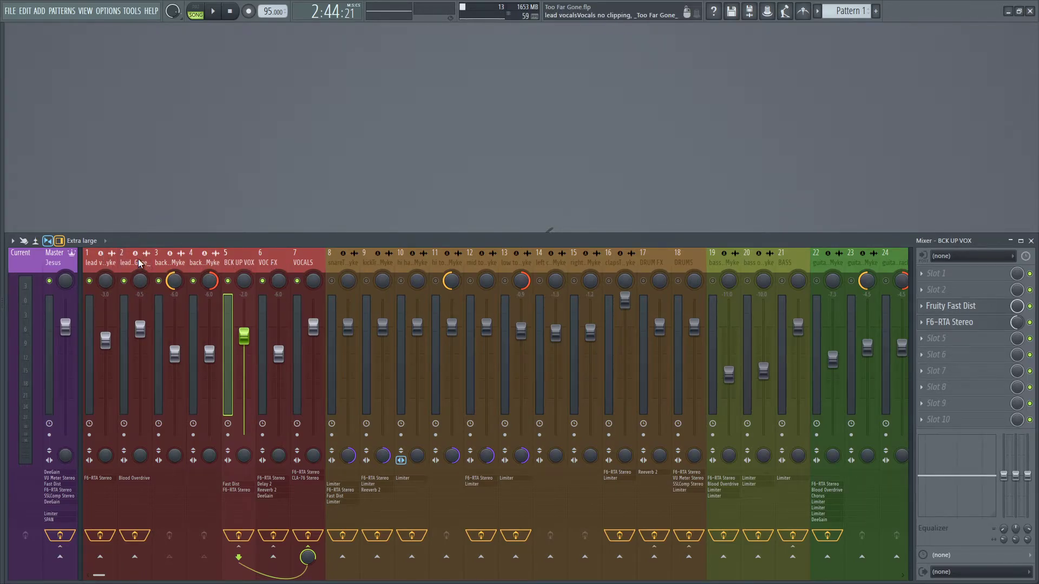
key("F5")
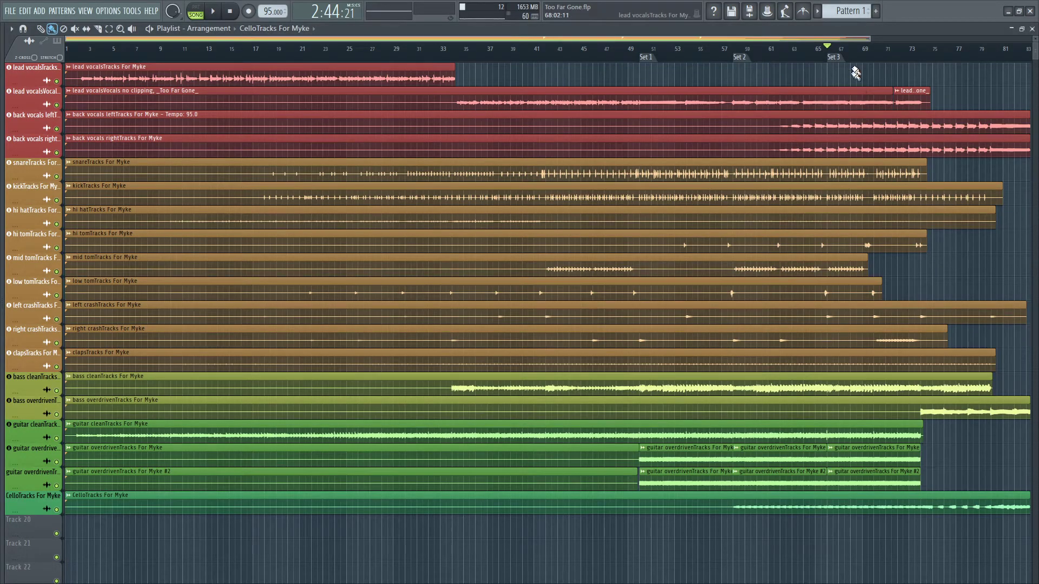
key("F9")
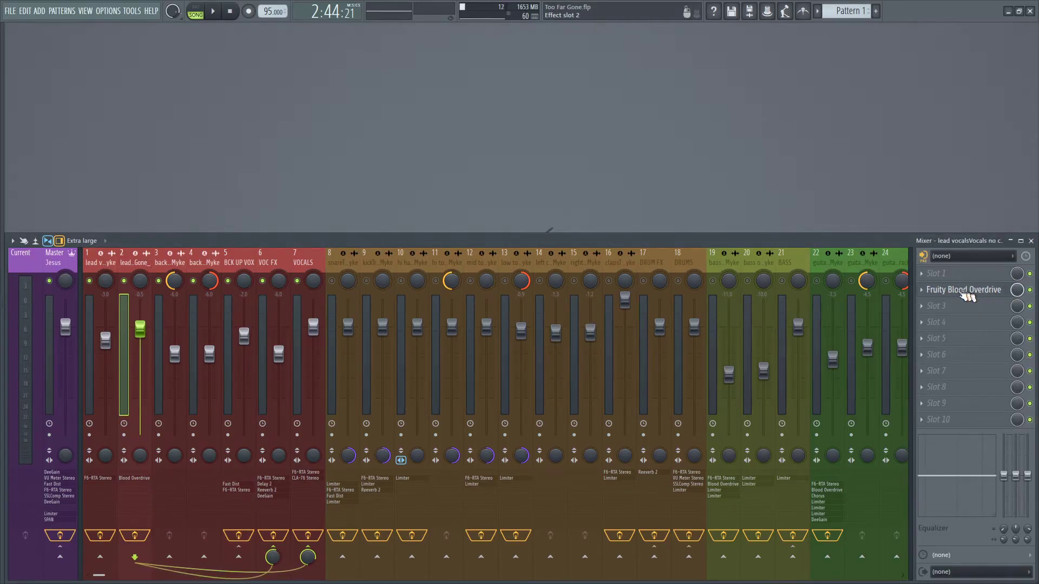
- Compare the effect slots and sends of the right back vocals, BCK UP VOX, VOC FX and both lead vocals tracks
left_click(210, 265)
left_click(239, 266)
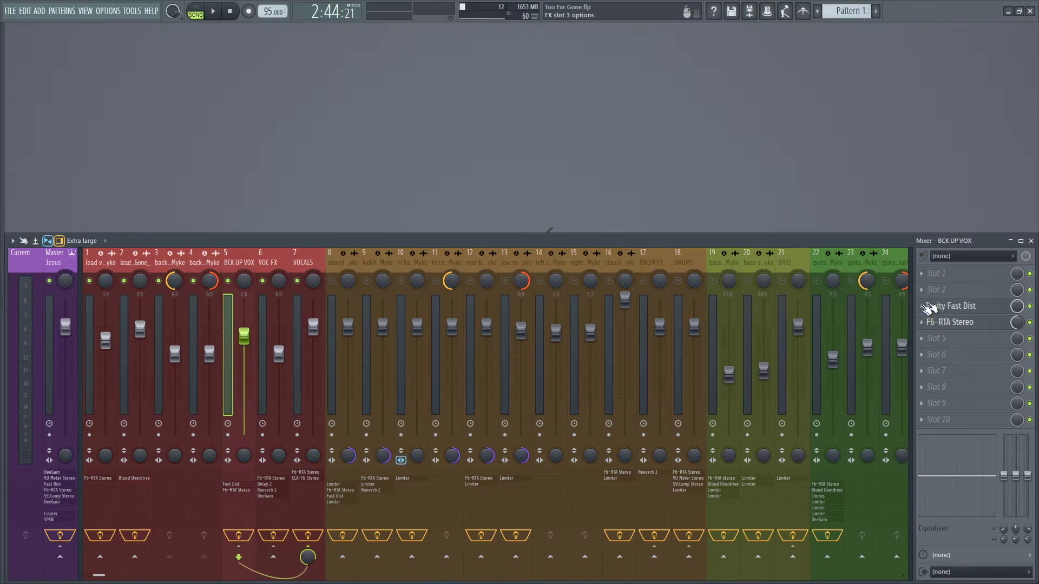
left_click(266, 260)
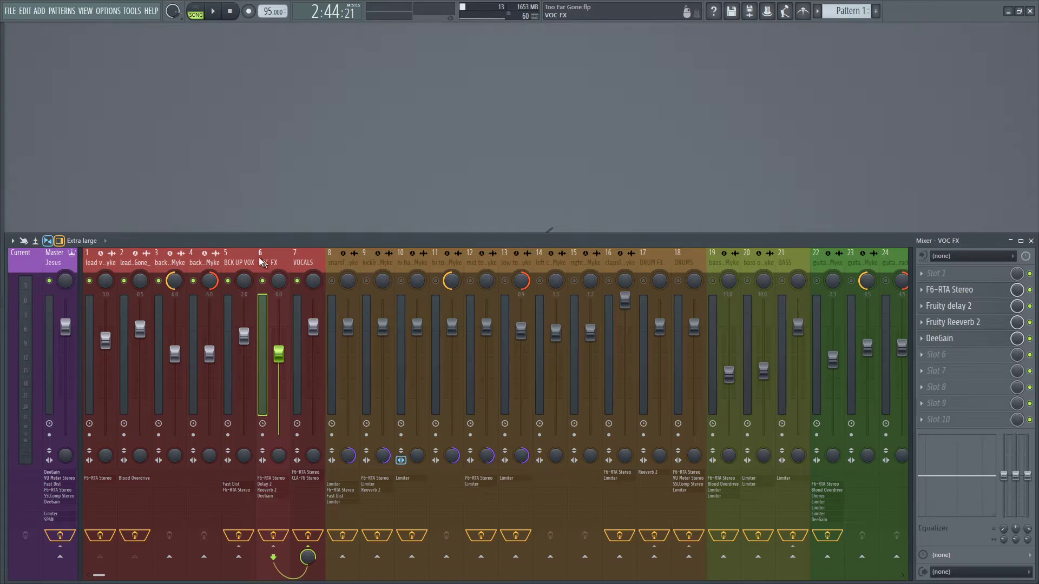
left_click(136, 258)
left_click(106, 257)
left_click(147, 258)
left_click(100, 259)
left_click(136, 260)
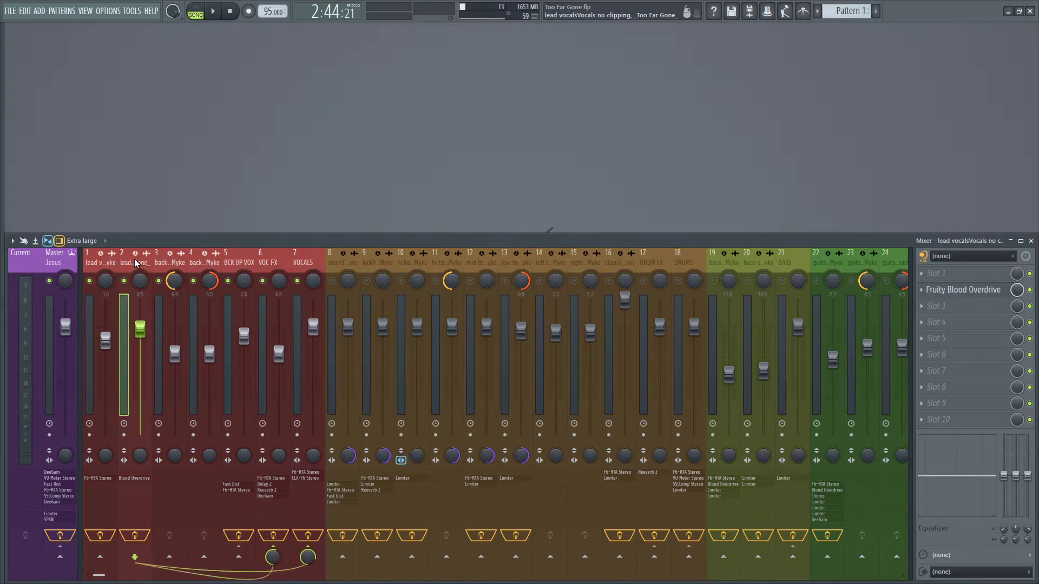
left_click(97, 259)
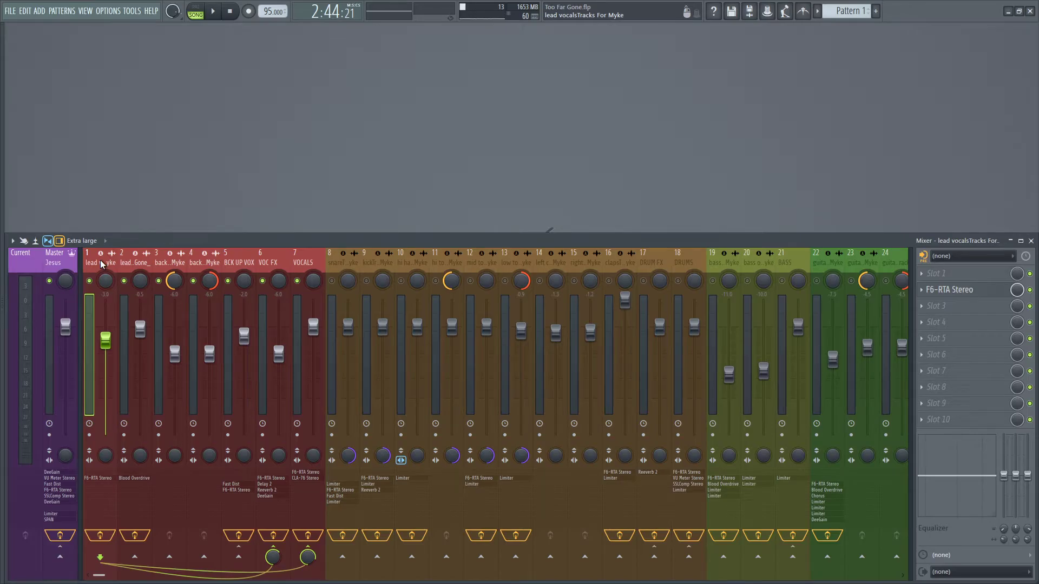
- Move the song position to 0:03:78 in the playlist, play the opening lead vocals from the mixer, and stop playback
key("F5")
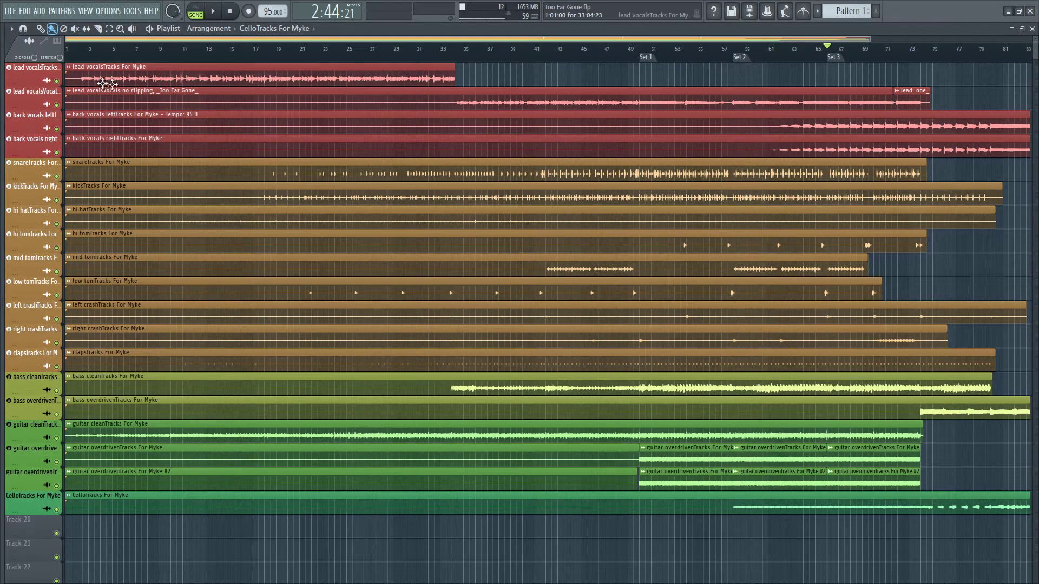
left_click(83, 56)
key("F5")
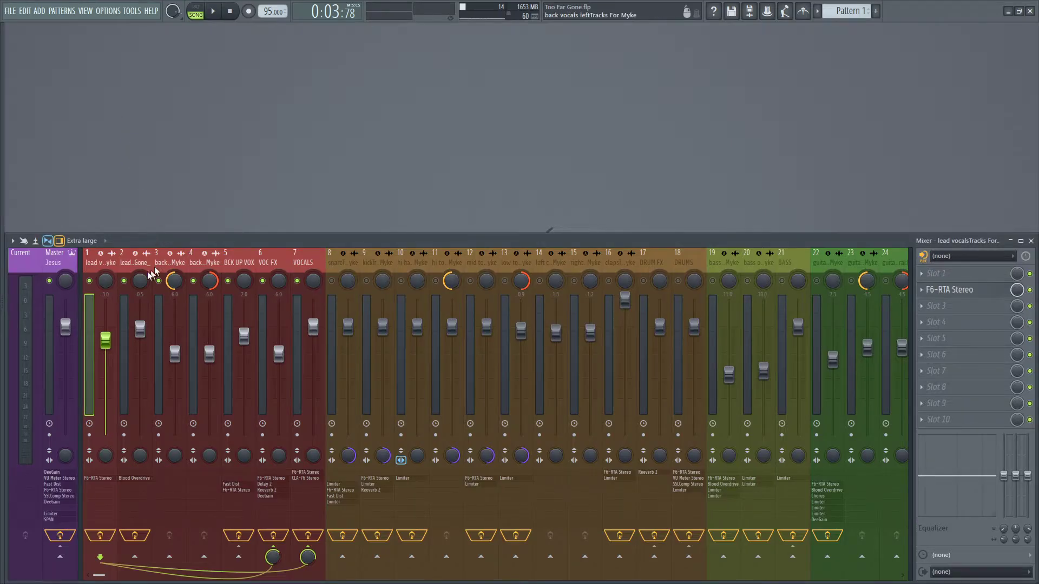
key("space")
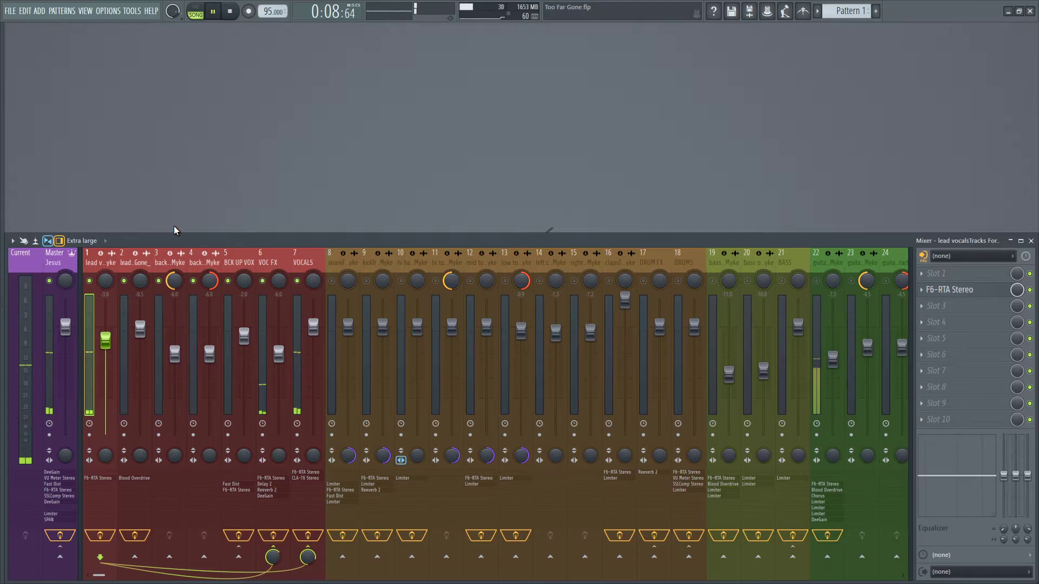
key("space")
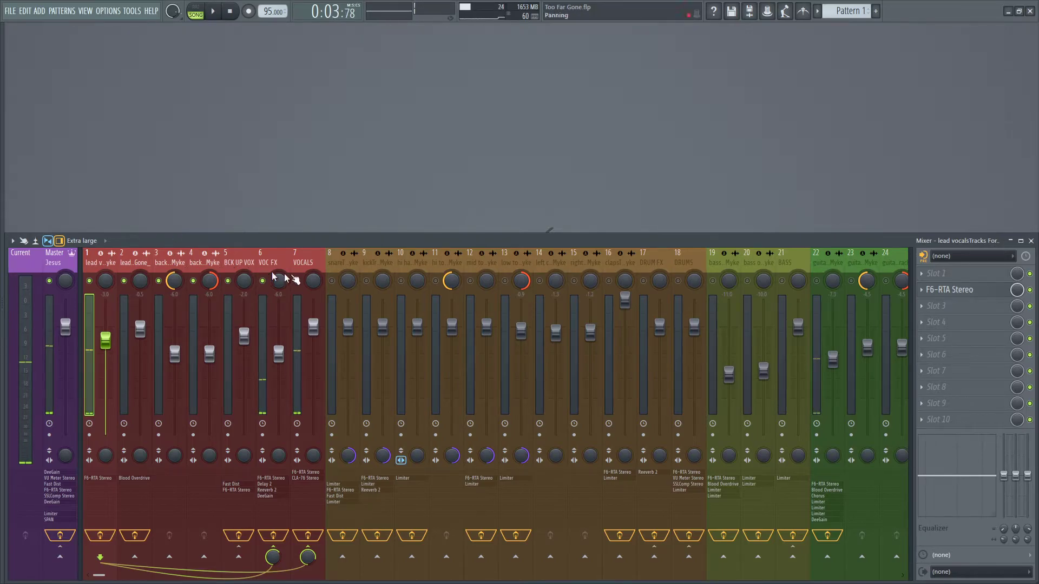
- View the VOC FX effect chain and inspect the first lead vocals track's send level to VOC FX through its value options
left_click(266, 264)
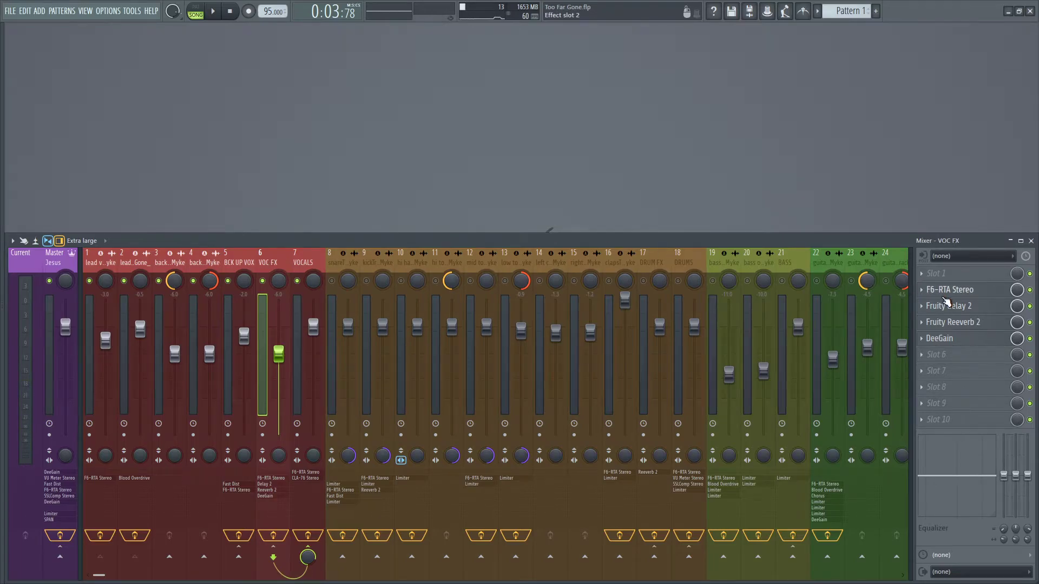
left_click(99, 258)
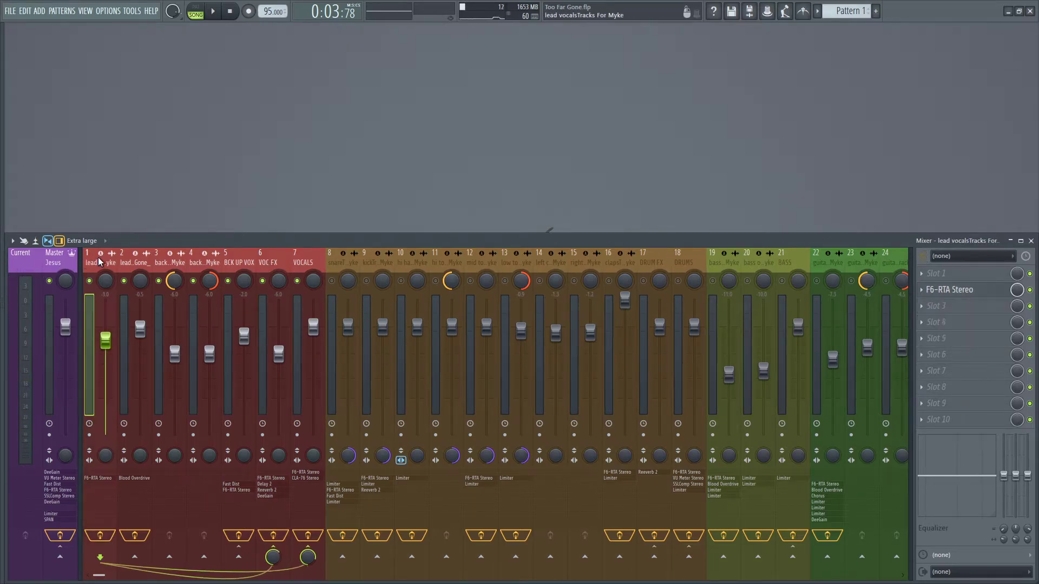
right_click(278, 555)
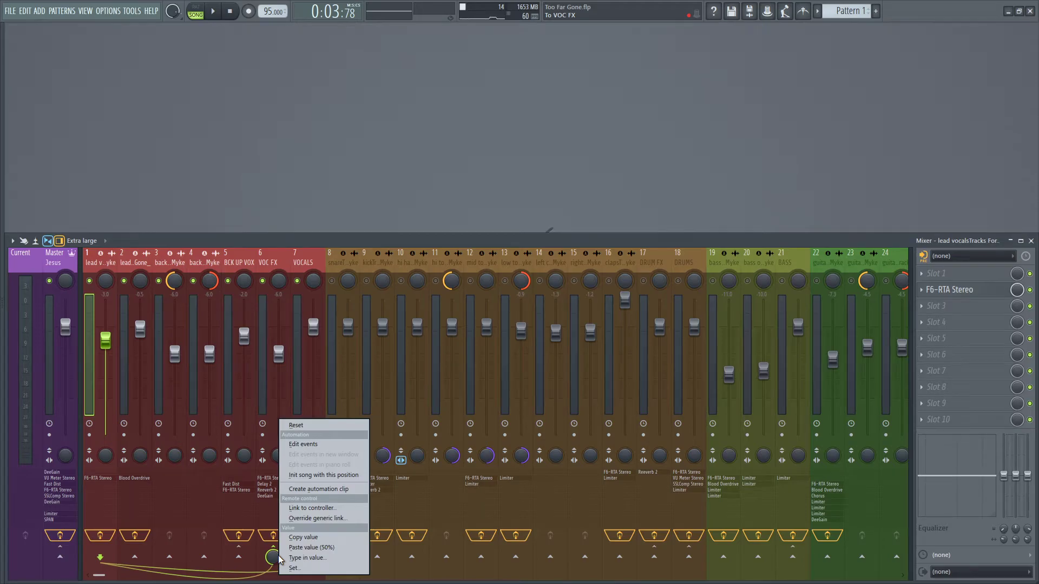
key("c")
right_click(278, 556)
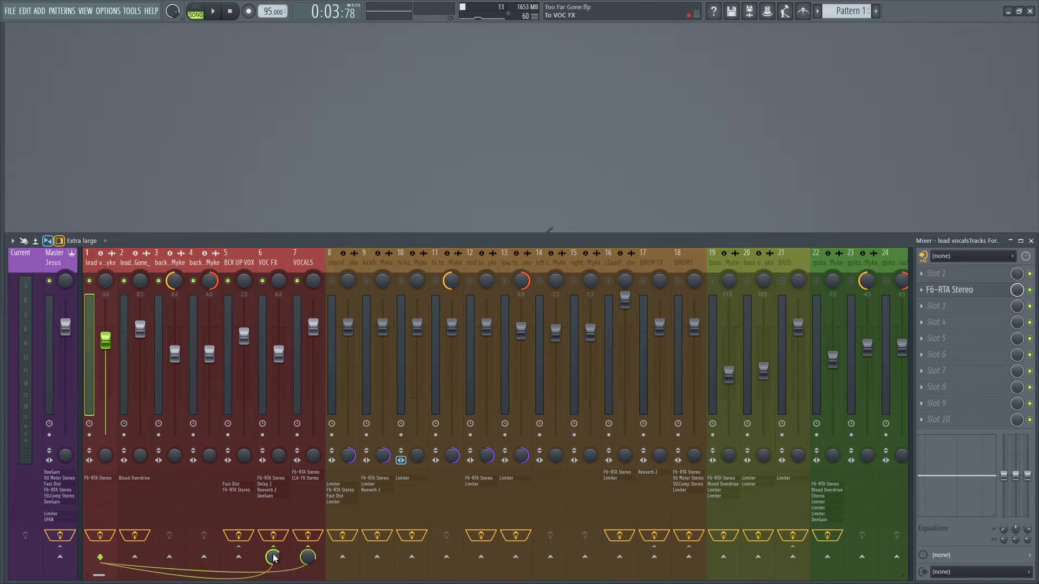
- Examine the band-pass curve of F6-RTA Stereo on VOC FX twice, checking the first lead vocals track in between, and close its window
left_click(267, 263)
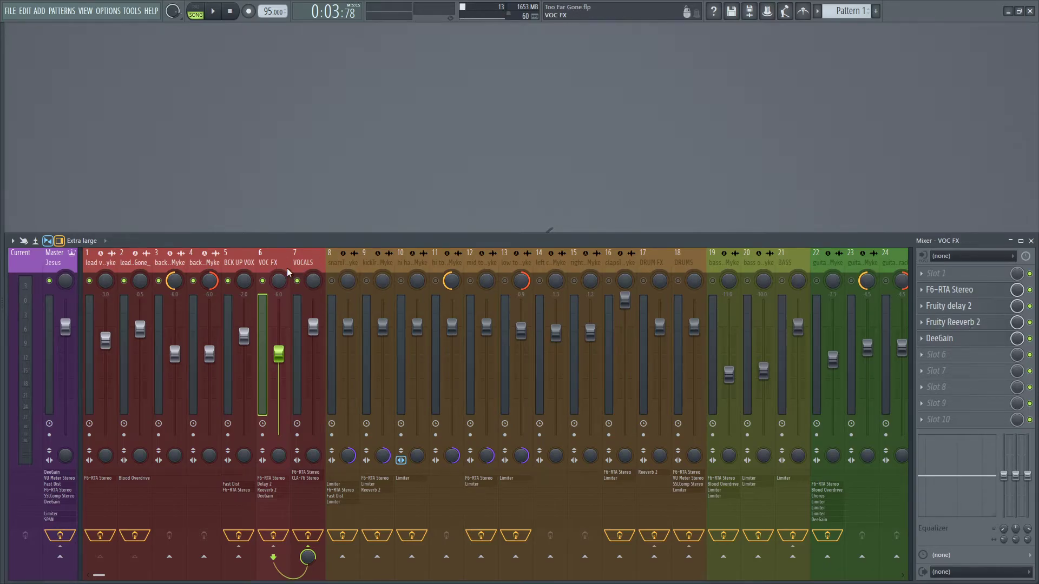
left_click(950, 291)
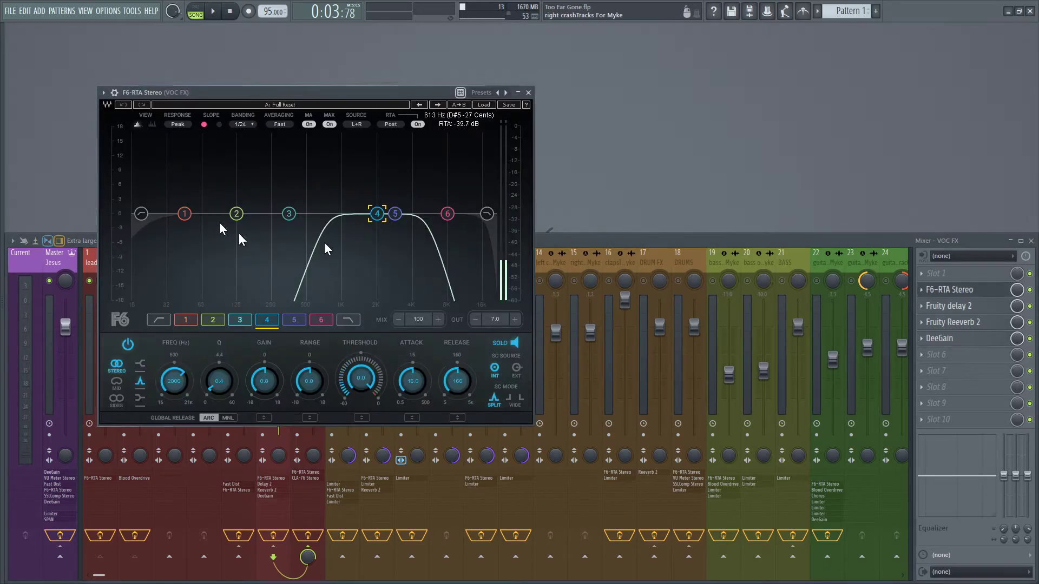
left_click(528, 93)
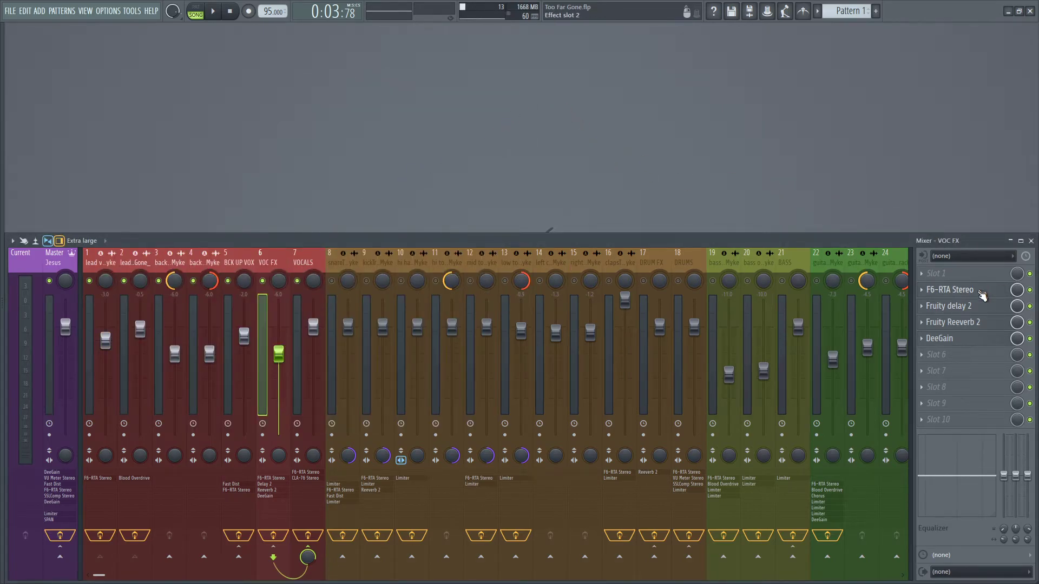
left_click(102, 262)
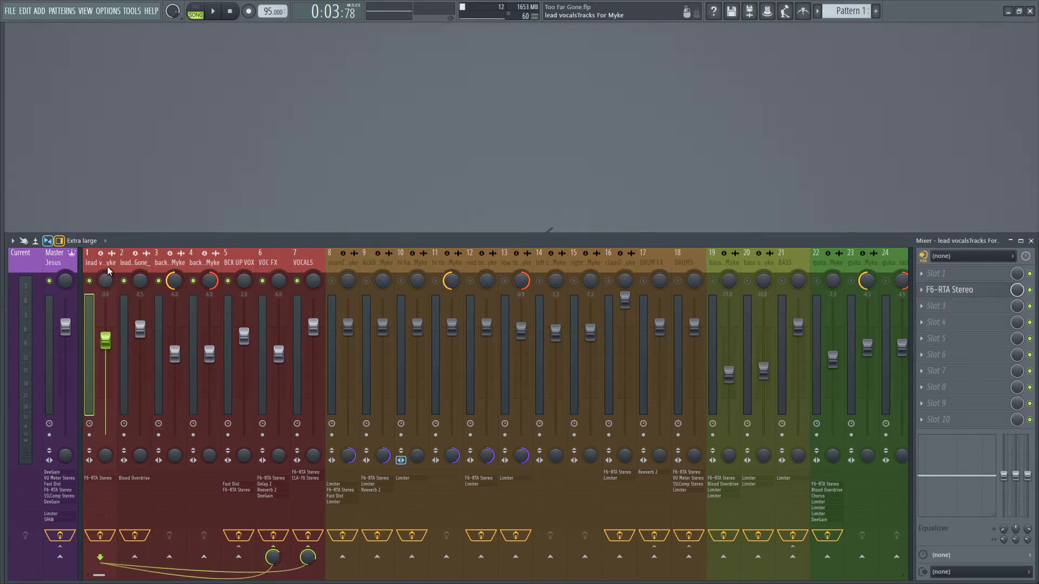
left_click(267, 263)
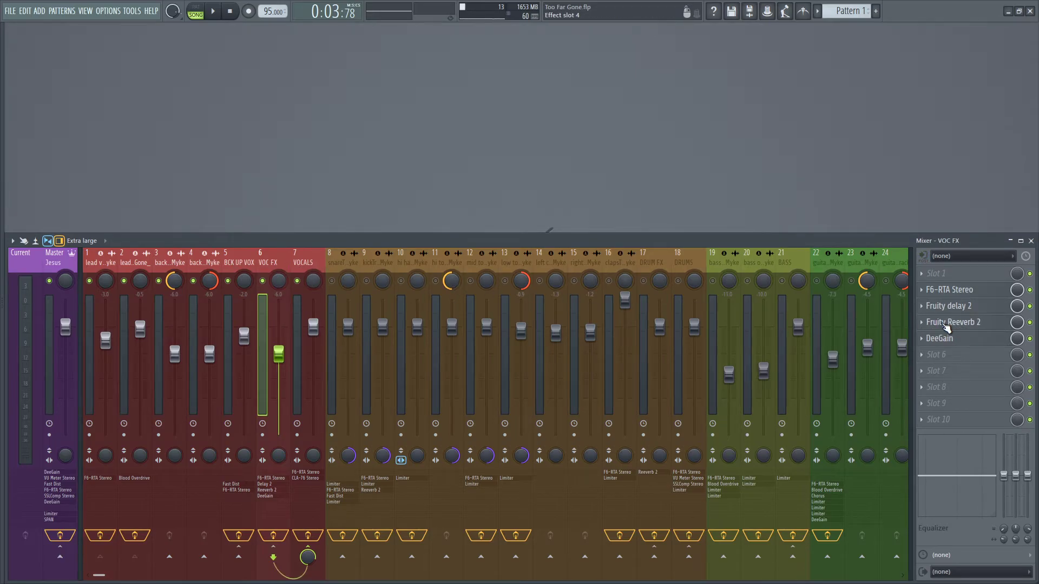
left_click(969, 290)
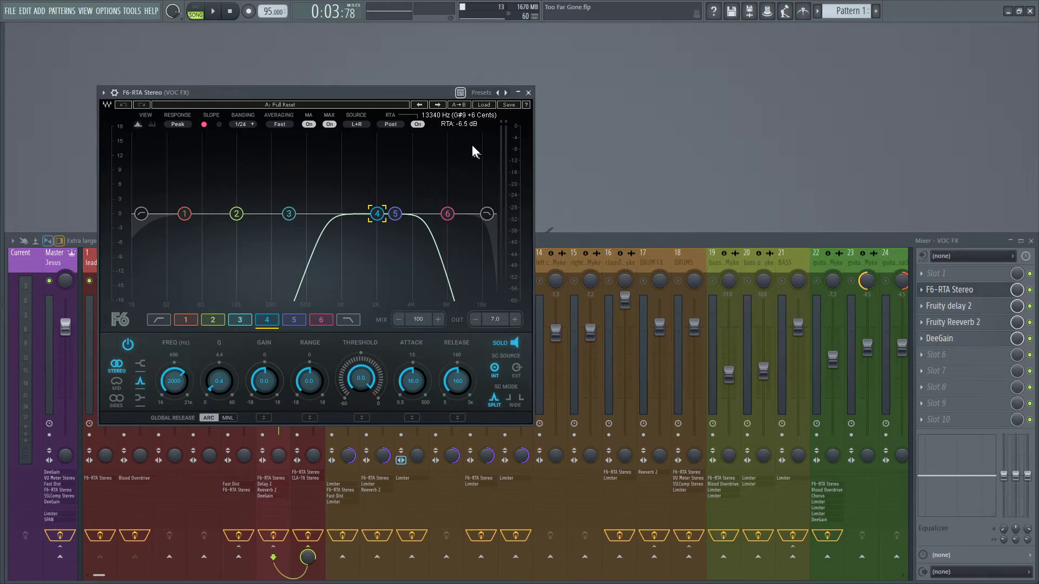
left_click(529, 93)
- Compare the first lead vocals track with VOC FX again, review the output setting of the VOC FX F6-RTA Stereo, and close it
left_click(100, 262)
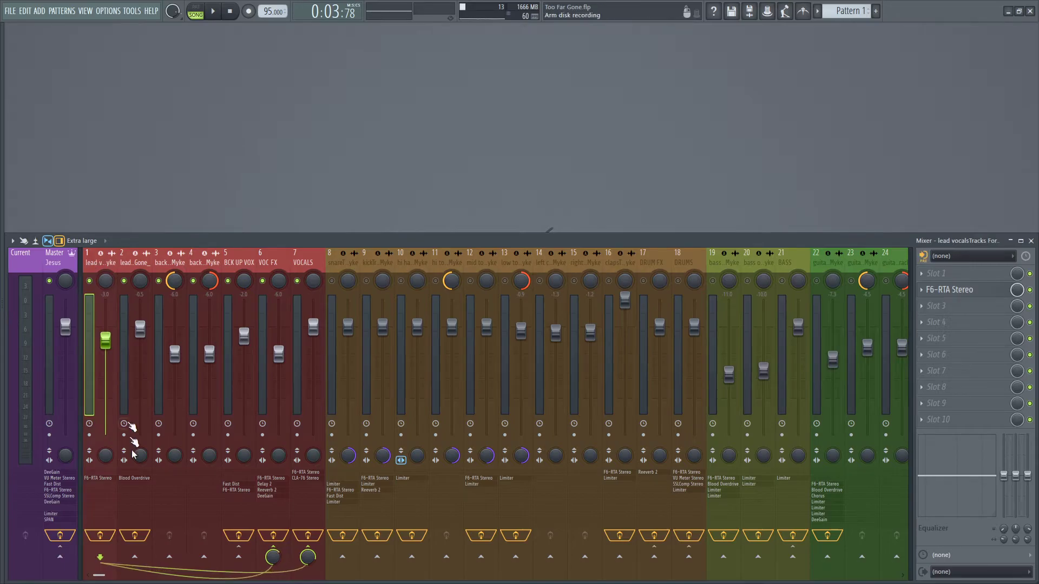
left_click(265, 262)
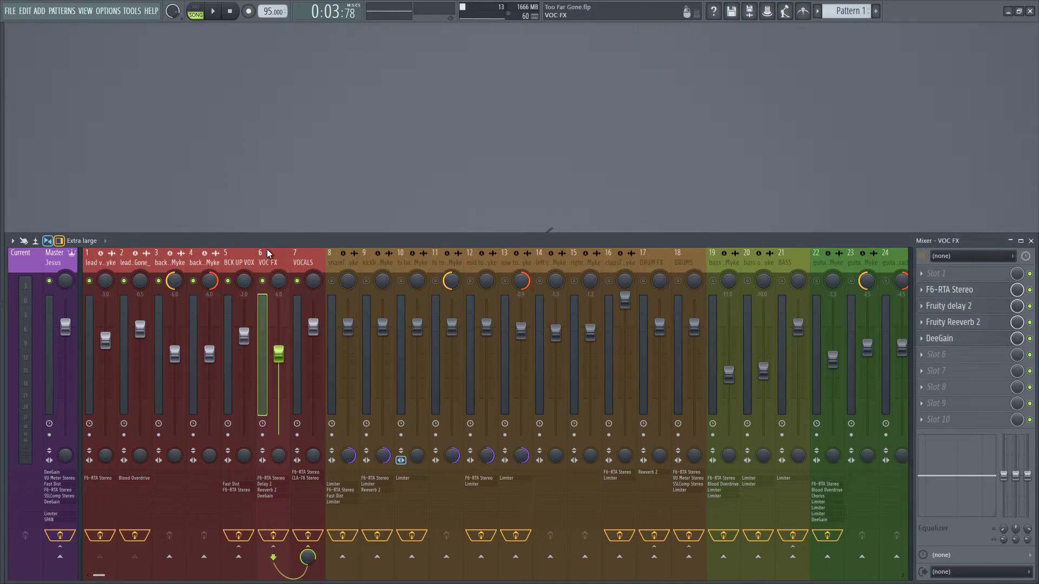
left_click(95, 265)
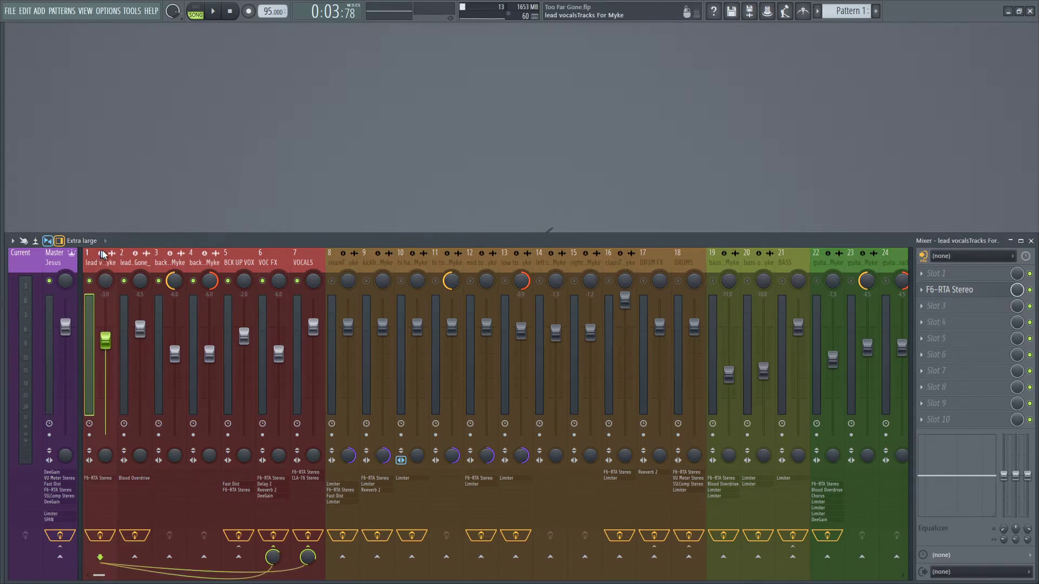
left_click(284, 261)
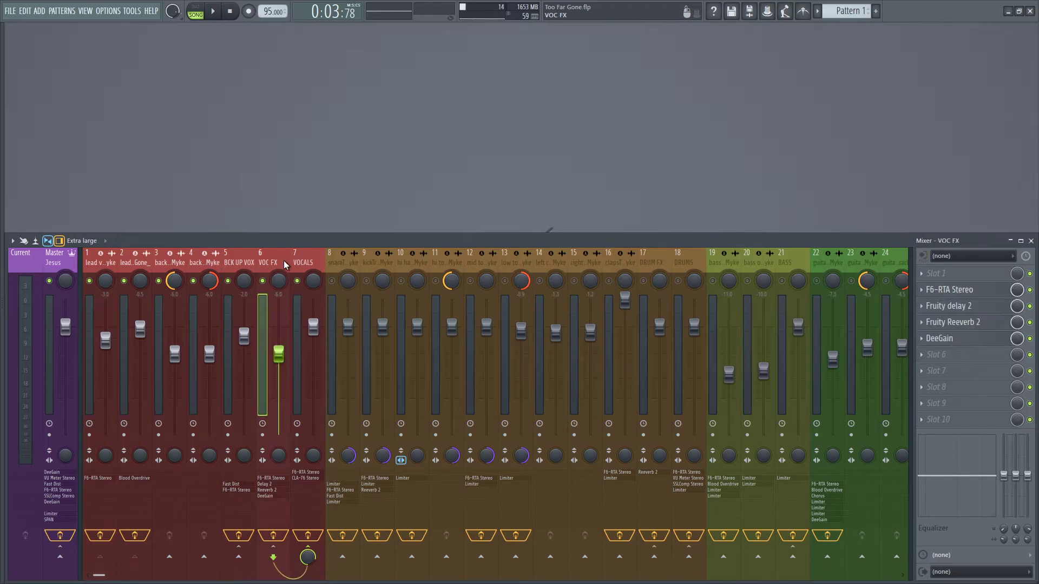
left_click(971, 292)
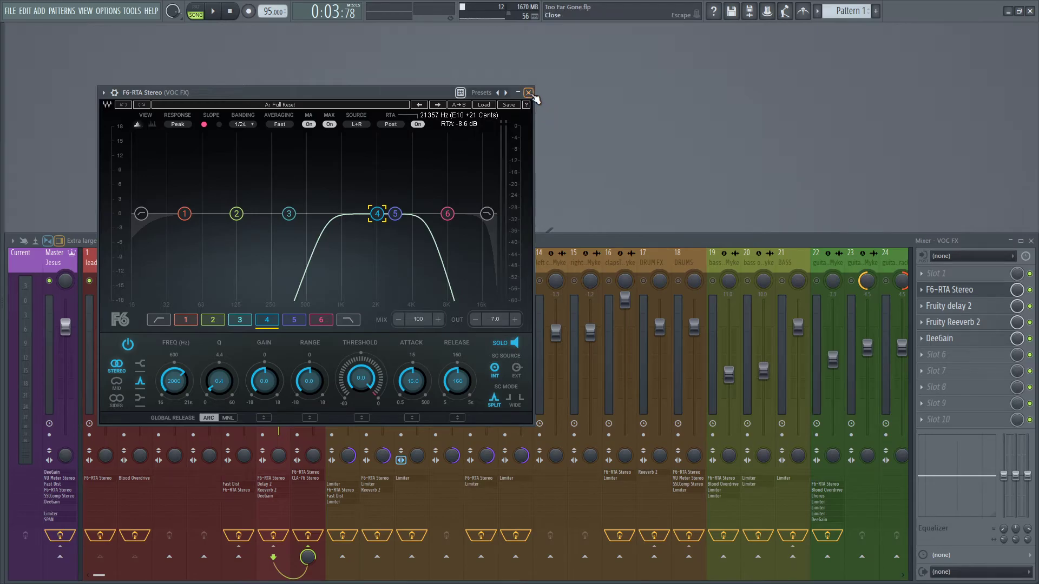
left_click(528, 93)
left_click(980, 291)
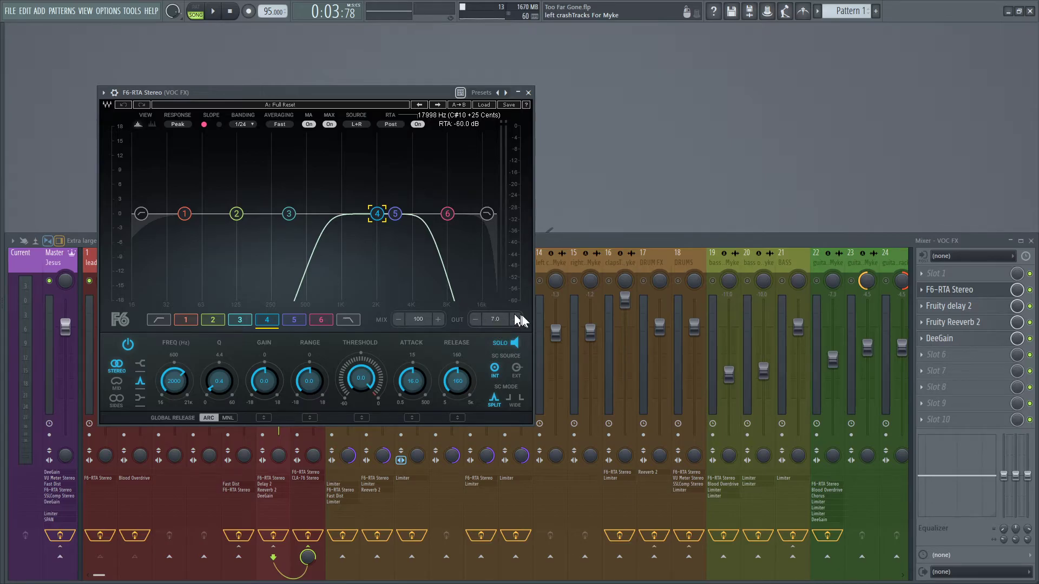
left_click(529, 92)
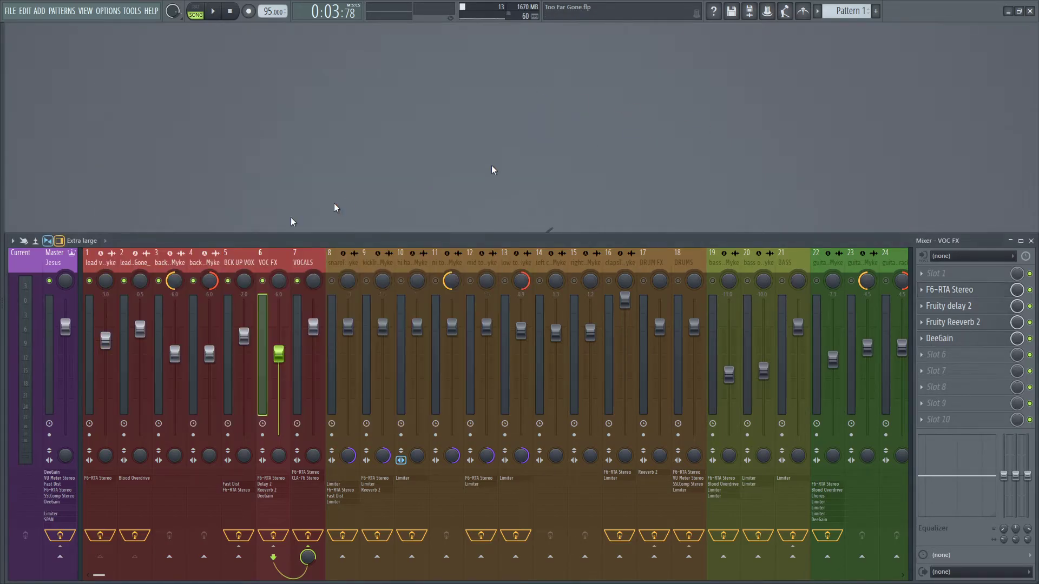
- Compare the BCK UP VOX and VOC FX effect chains, examine the F6-RTA Stereo band-pass curve on BCK UP VOX, and close its window
left_click(228, 259)
left_click(277, 264)
left_click(239, 262)
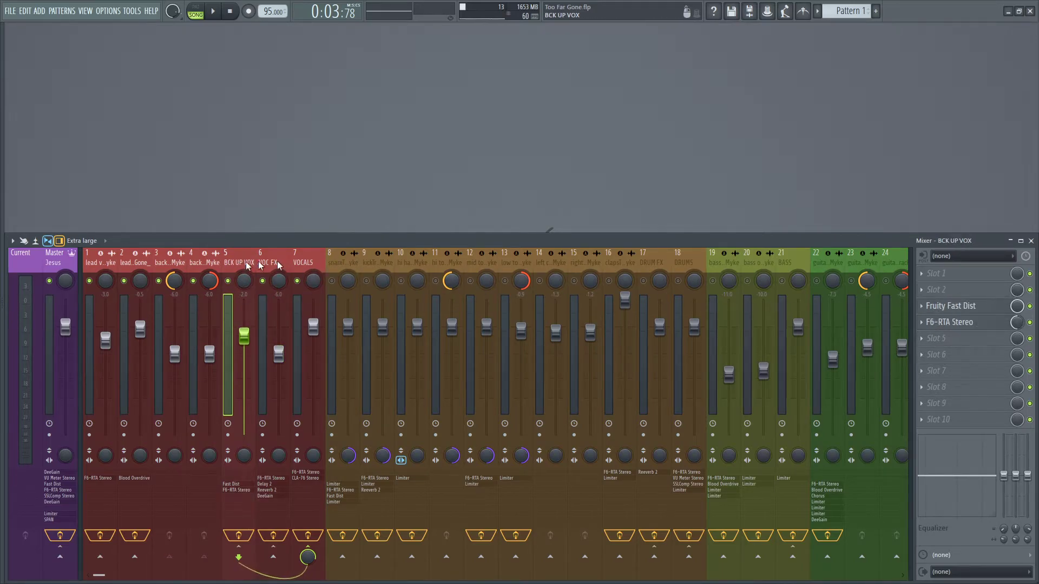
left_click(949, 322)
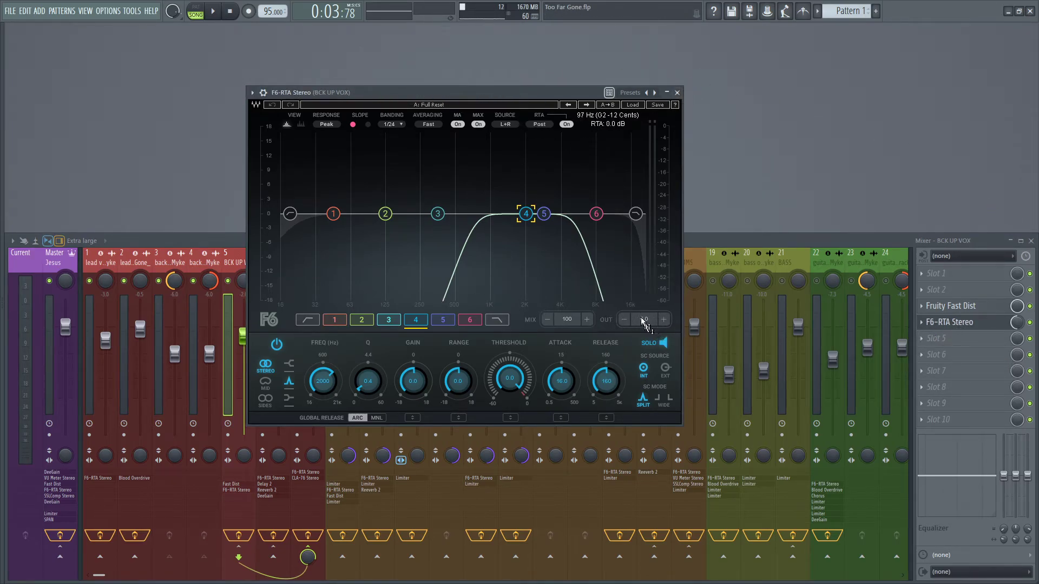
left_click(677, 92)
- Open Fruity delay 2 on VOC FX, bypass Fruity Reeverb 2 and DeeGain, and keep F6-RTA Stereo enabled
left_click(286, 263)
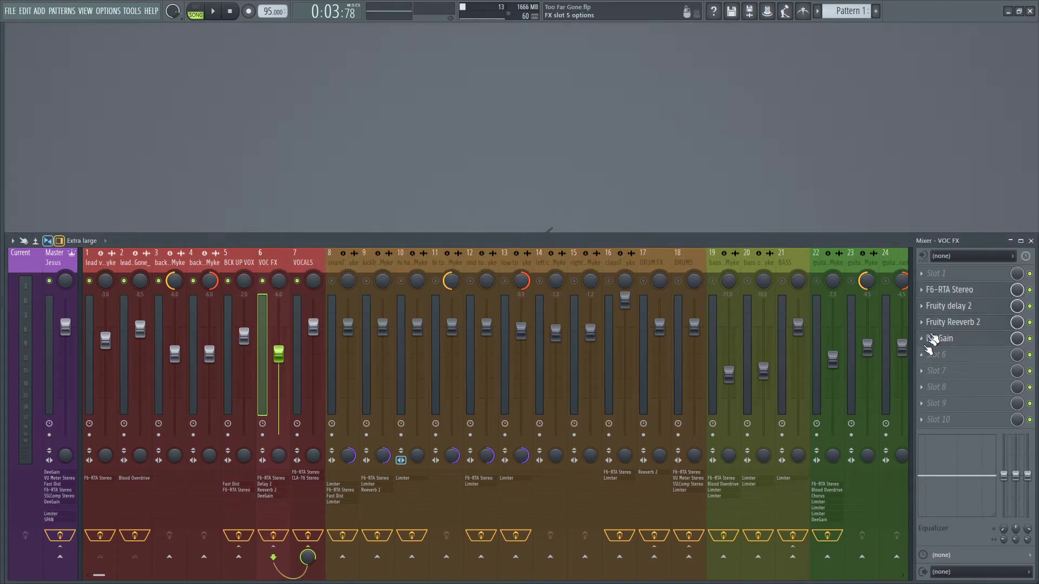
left_click(967, 306)
left_click_drag(370, 111, 496, 166)
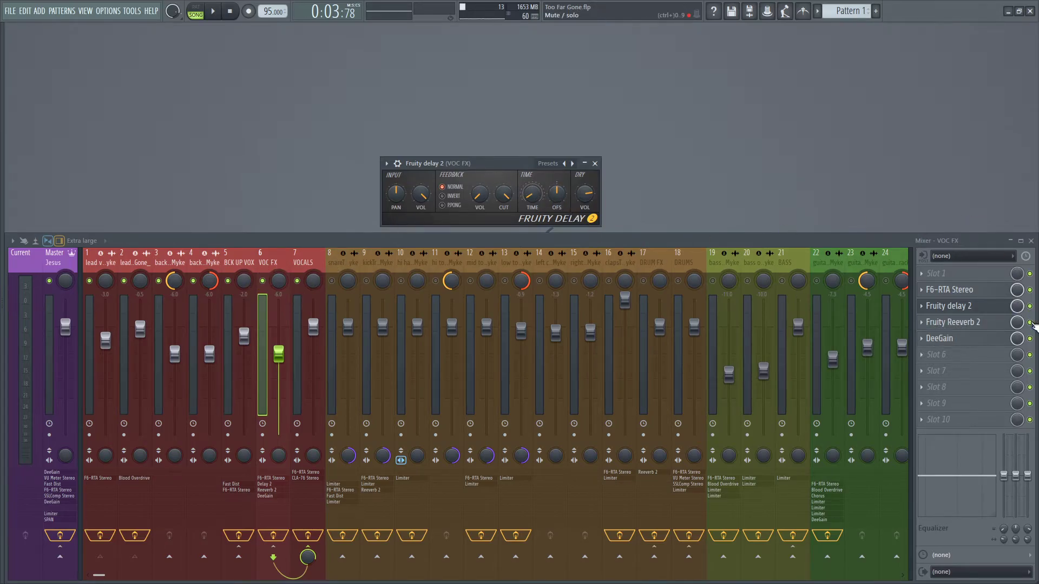
left_click_drag(1030, 322, 1030, 337)
left_click(1030, 290)
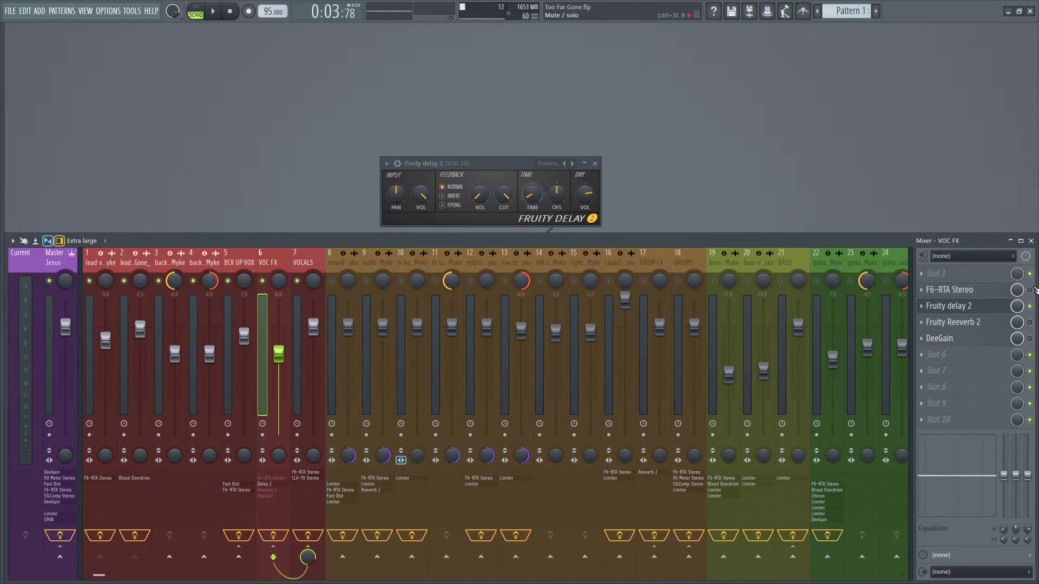
left_click(1030, 291)
- Audition the opening lead vocals with Fruity delay 2 enabled, bypassed and re-enabled on VOC FX, and close the delay's window
key("space")
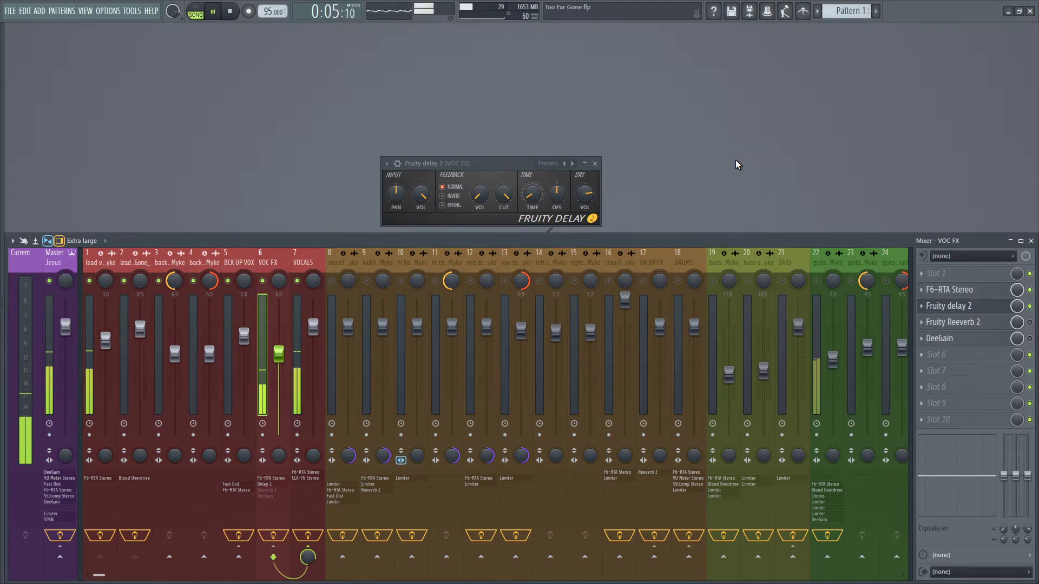
left_click(1030, 307)
key("space")
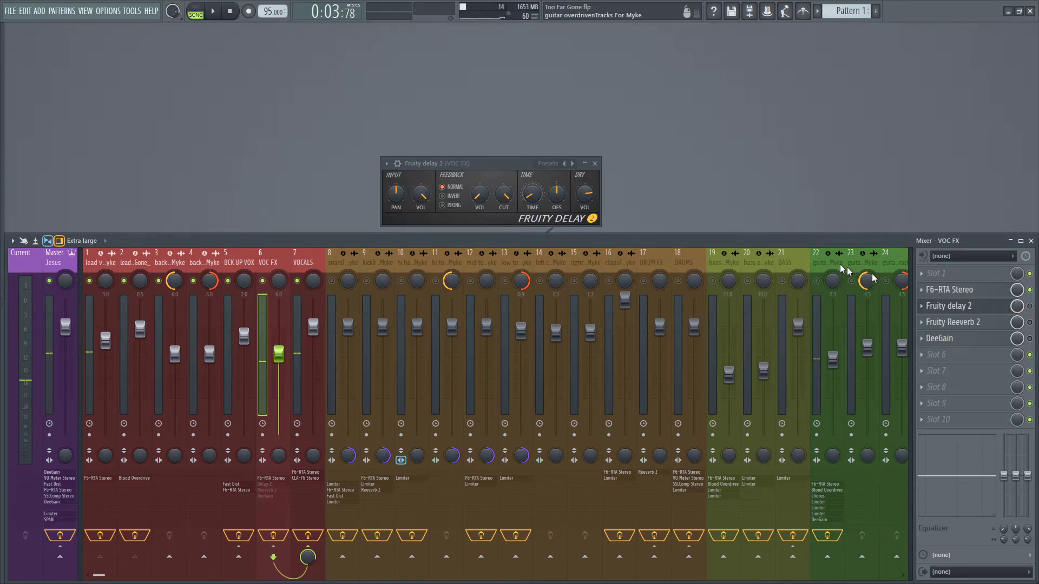
key("space")
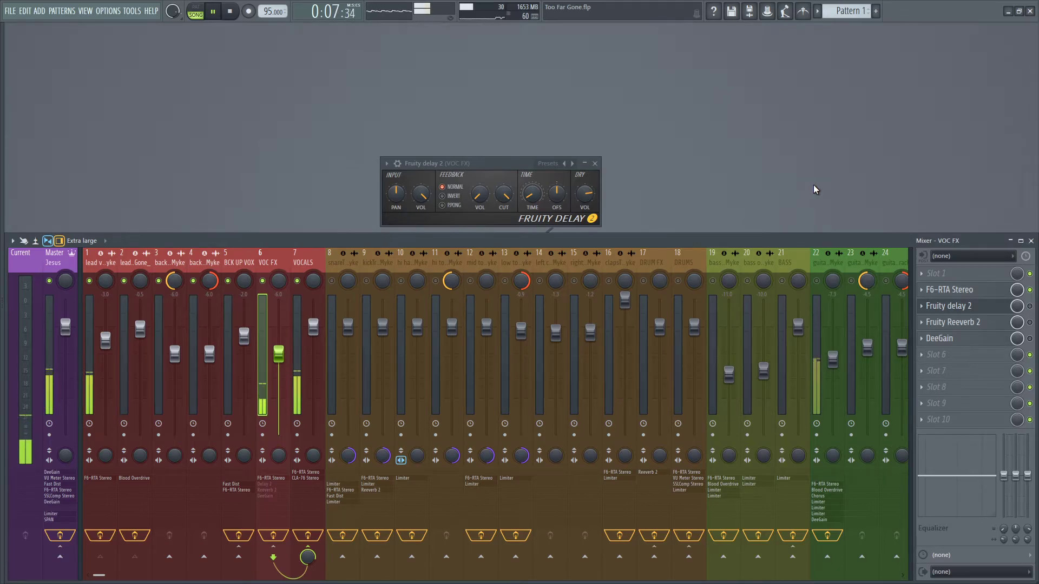
key("space")
left_click(1031, 306)
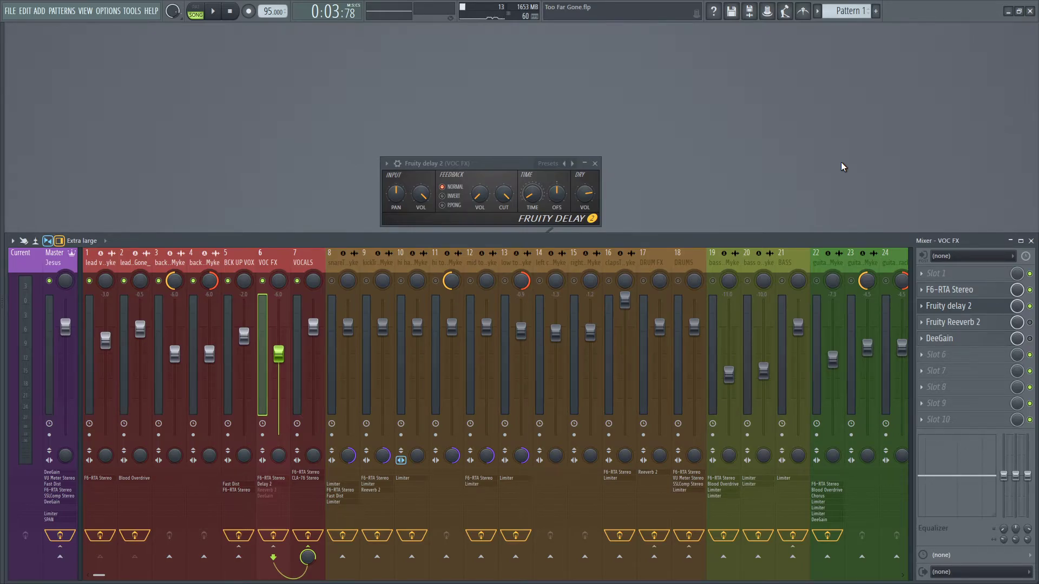
key("space")
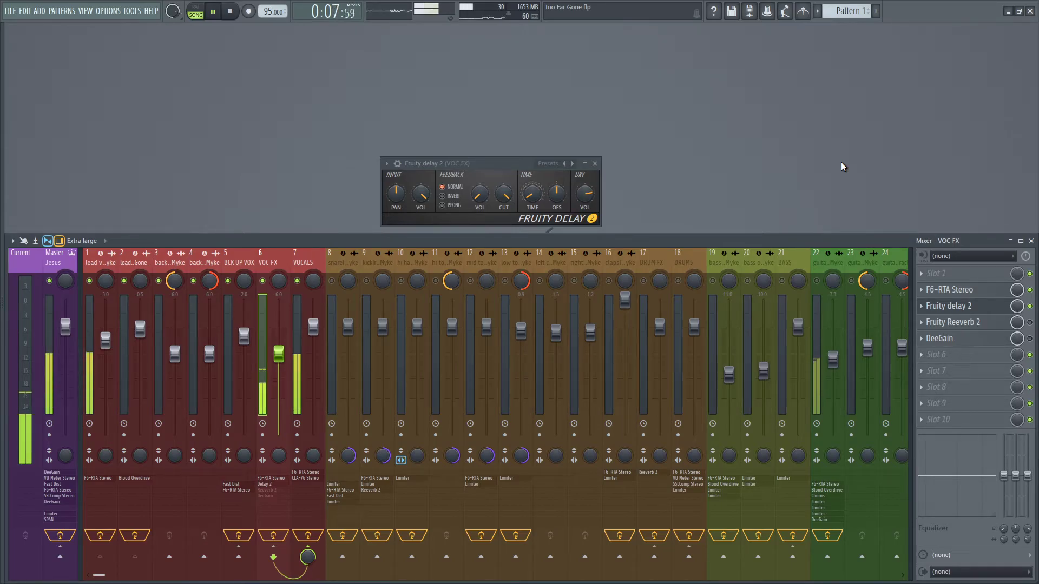
key("space")
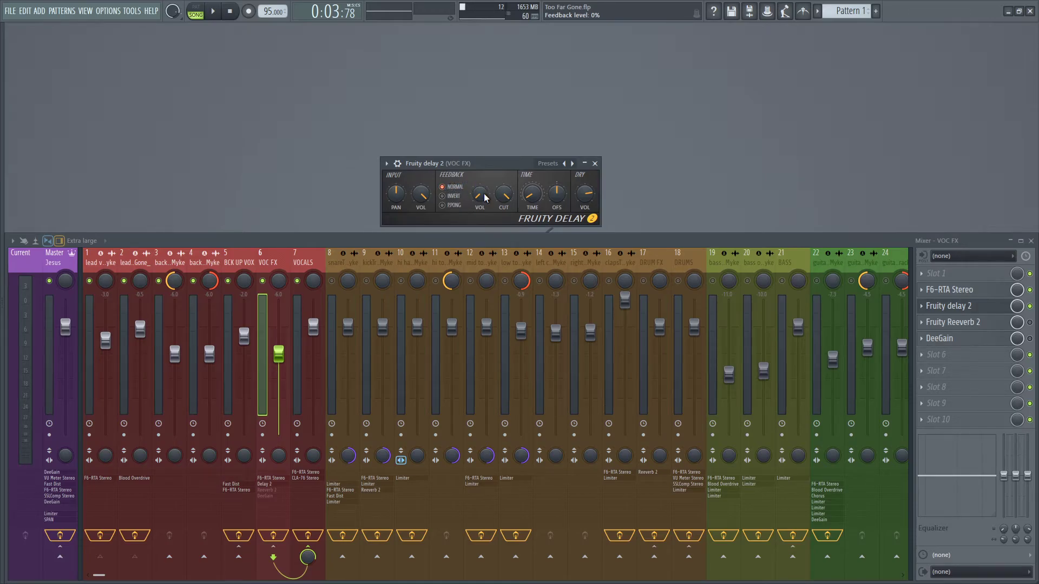
left_click(595, 164)
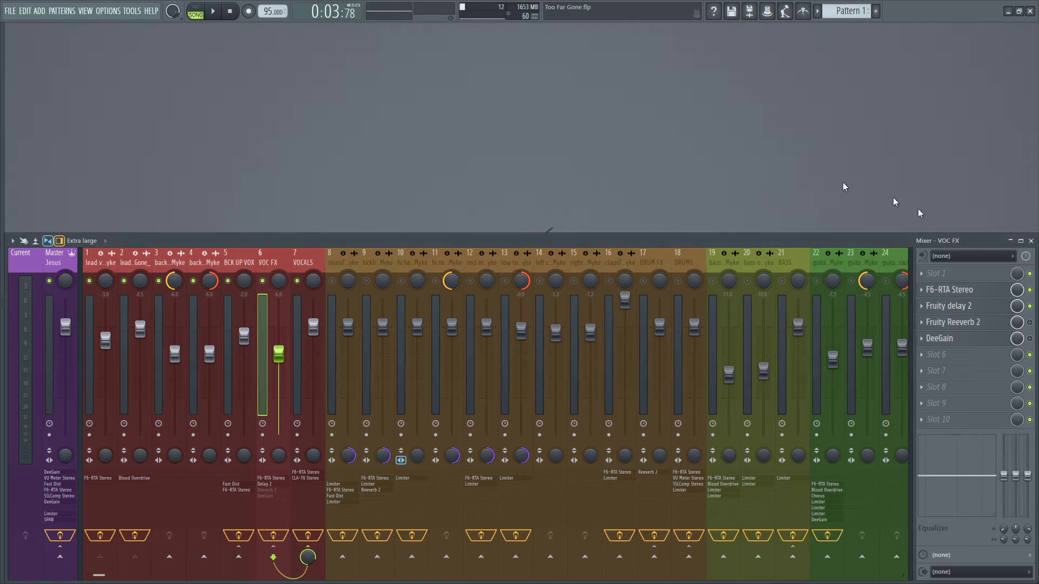
- Audition the lead vocals with Fruity Reeverb 2 on VOC FX bypassed and re-enabled, review its settings, and close its window
left_click(980, 323)
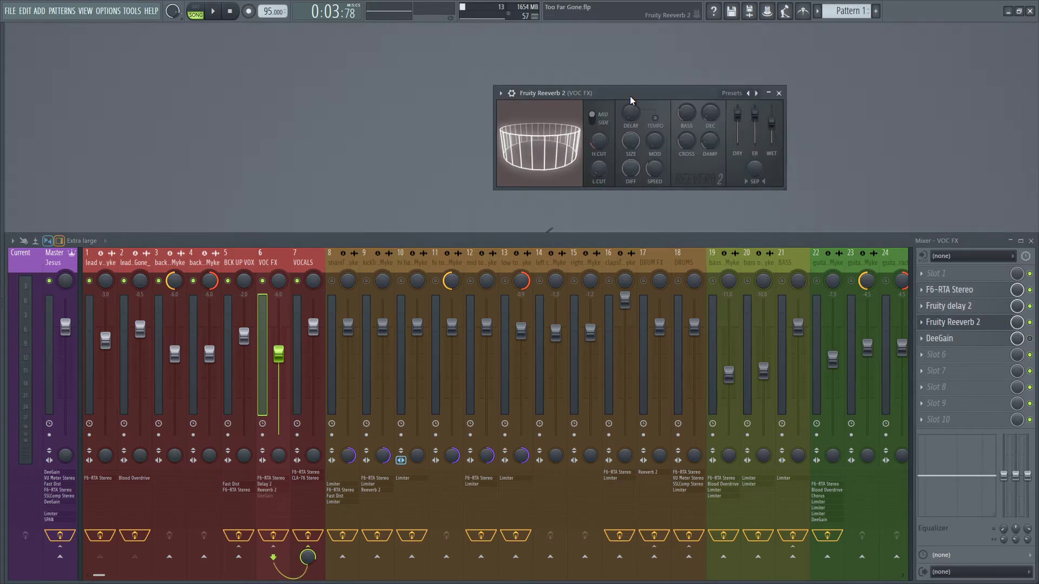
left_click_drag(630, 96, 567, 89)
left_click(1030, 322)
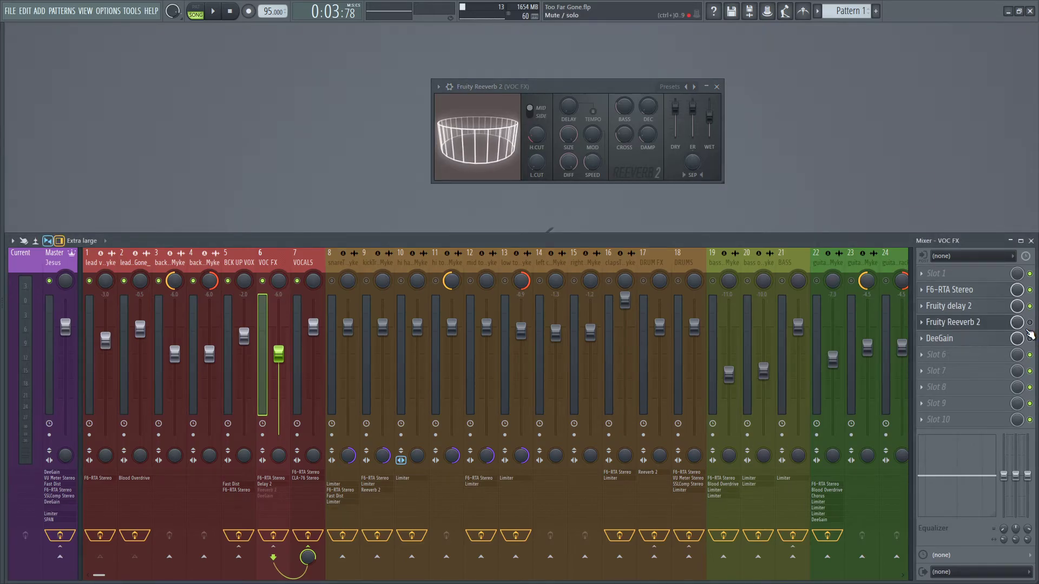
key("space")
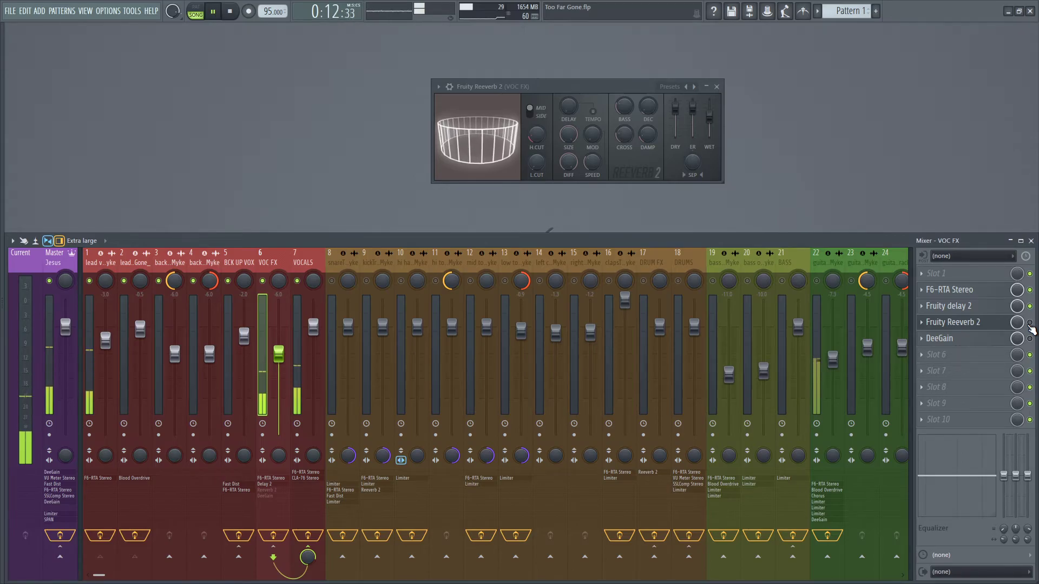
key("space")
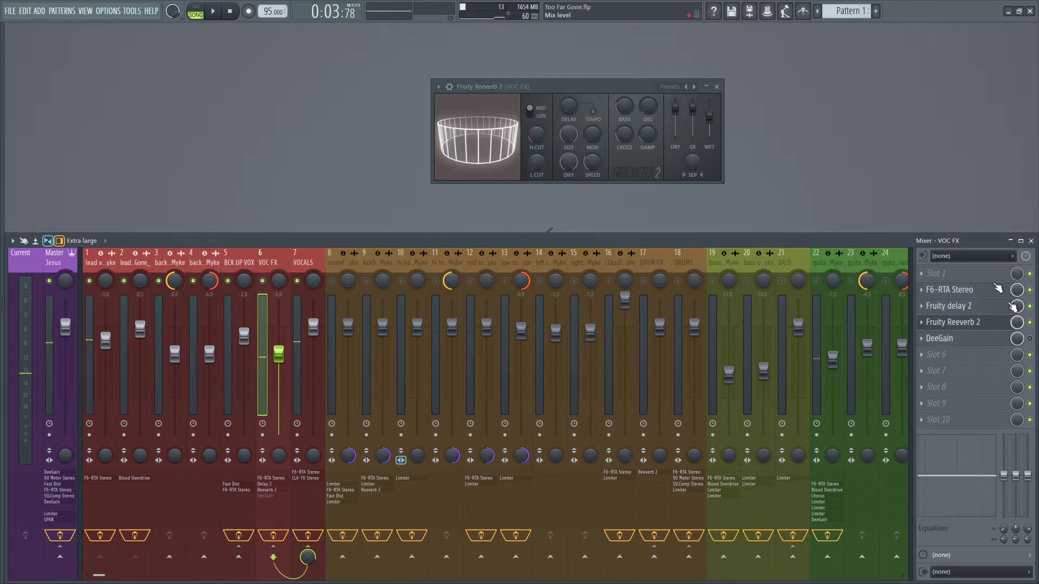
key("space")
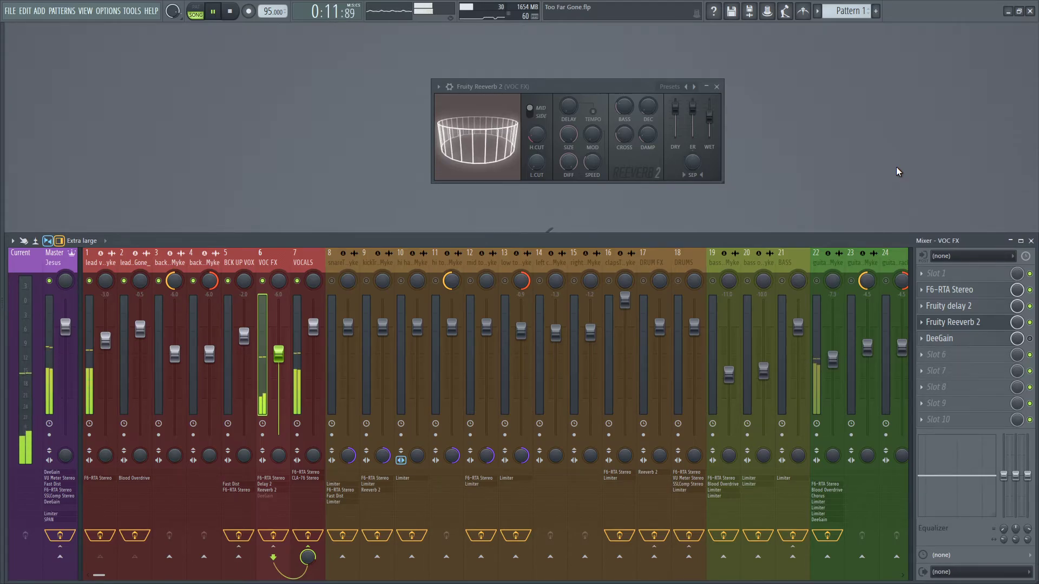
key("space")
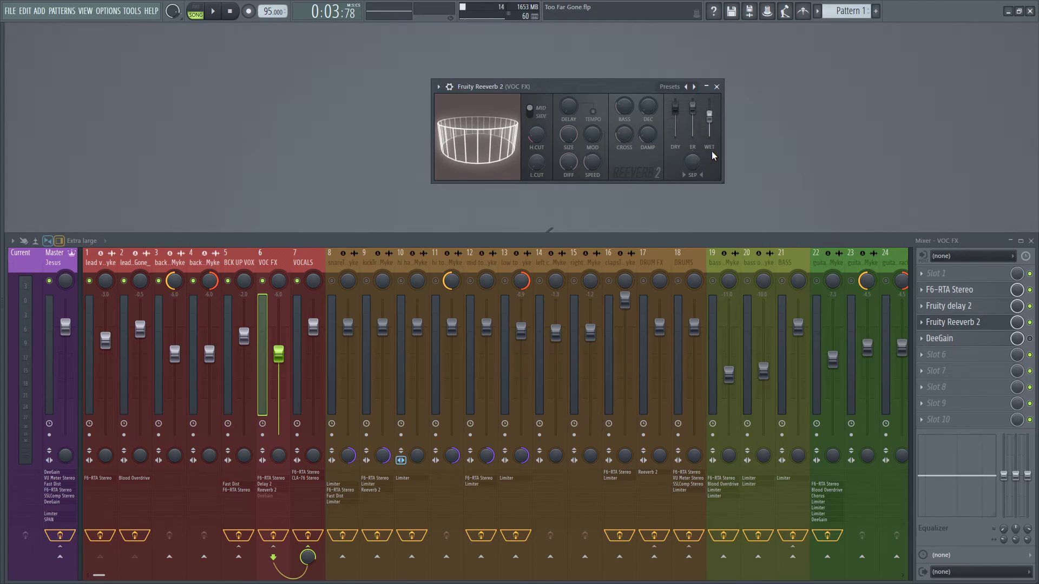
left_click(717, 88)
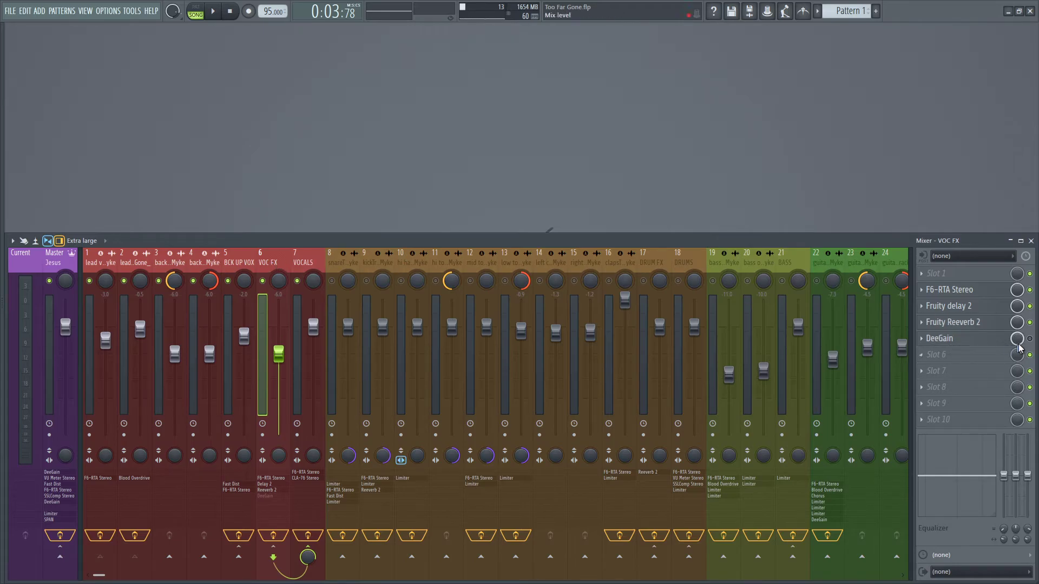
- Review the output level of DeeGain on VOC FX, close its window, and switch from the mixer to the playlist
left_click(983, 345)
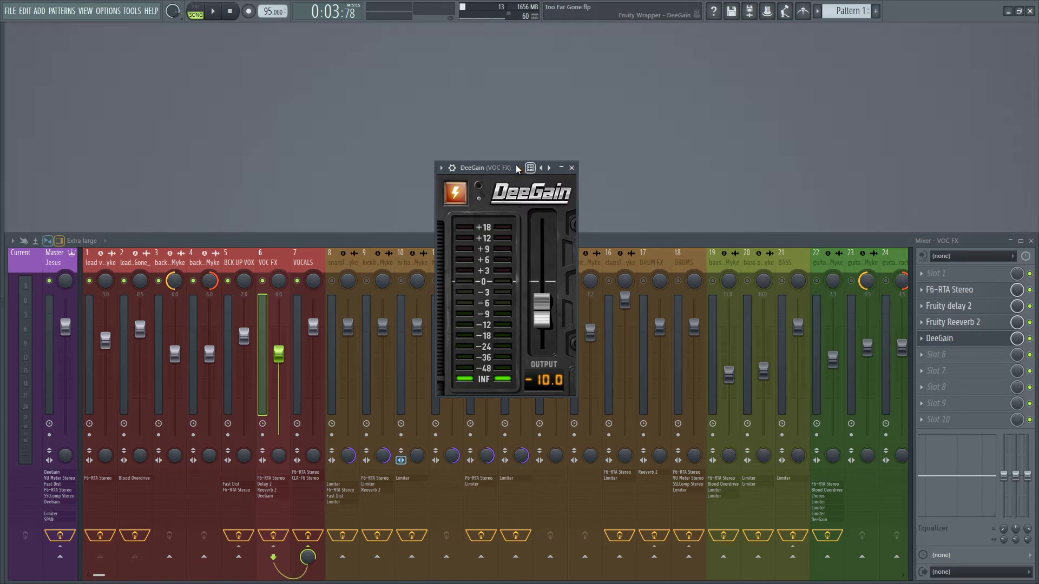
left_click(571, 169)
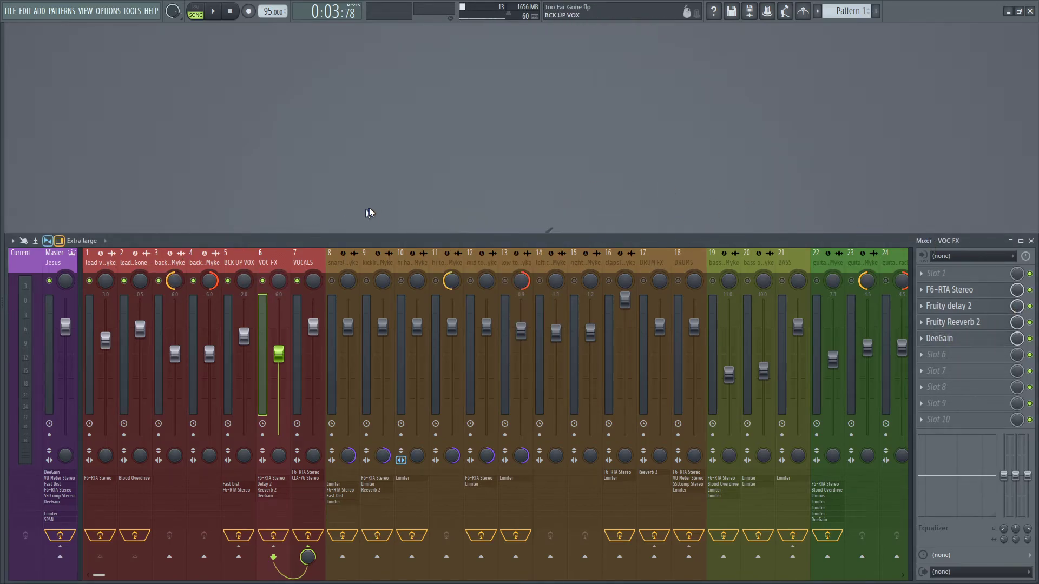
key("F5")
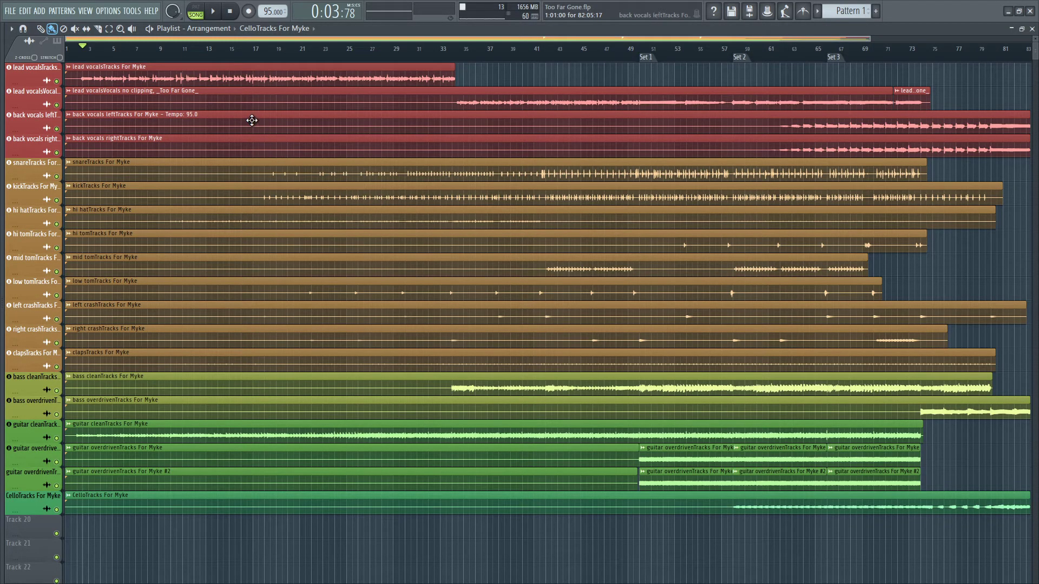
key("F5")
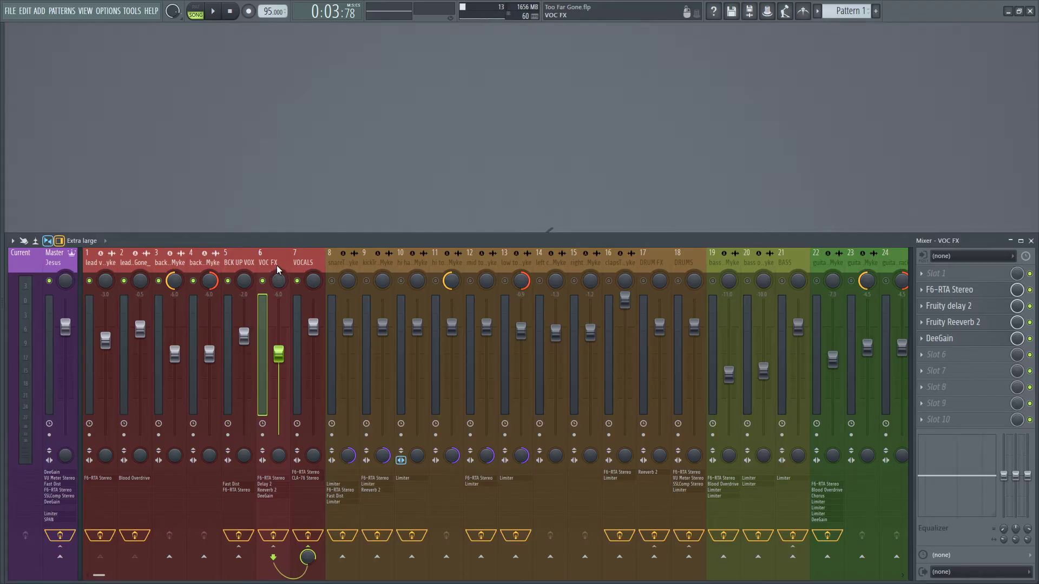
key("F5")
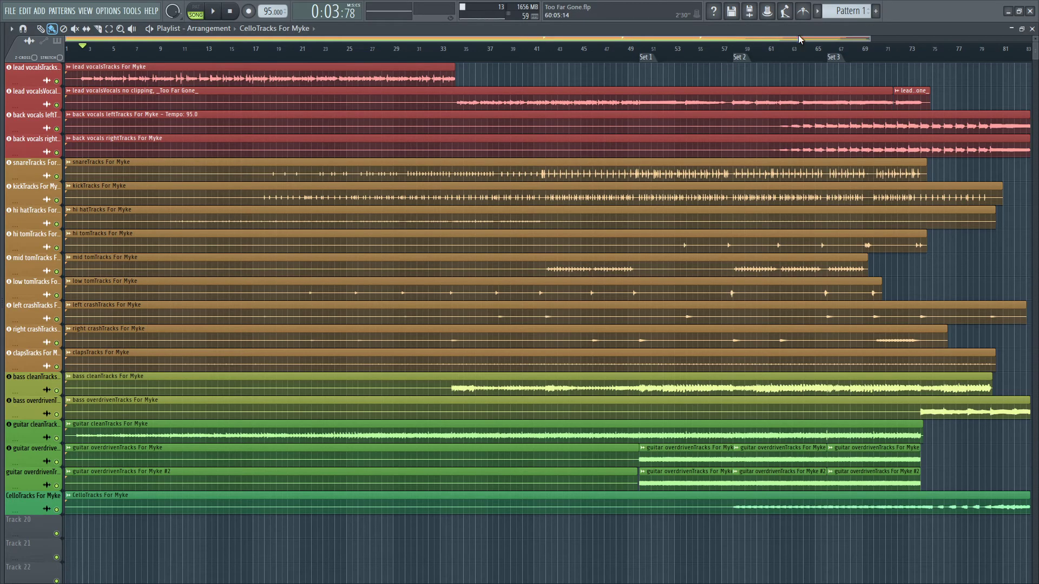
- Play the opening lead vocals with the entire VOC FX effect chain enabled, bypassed and re-enabled, and stop playback
key("space")
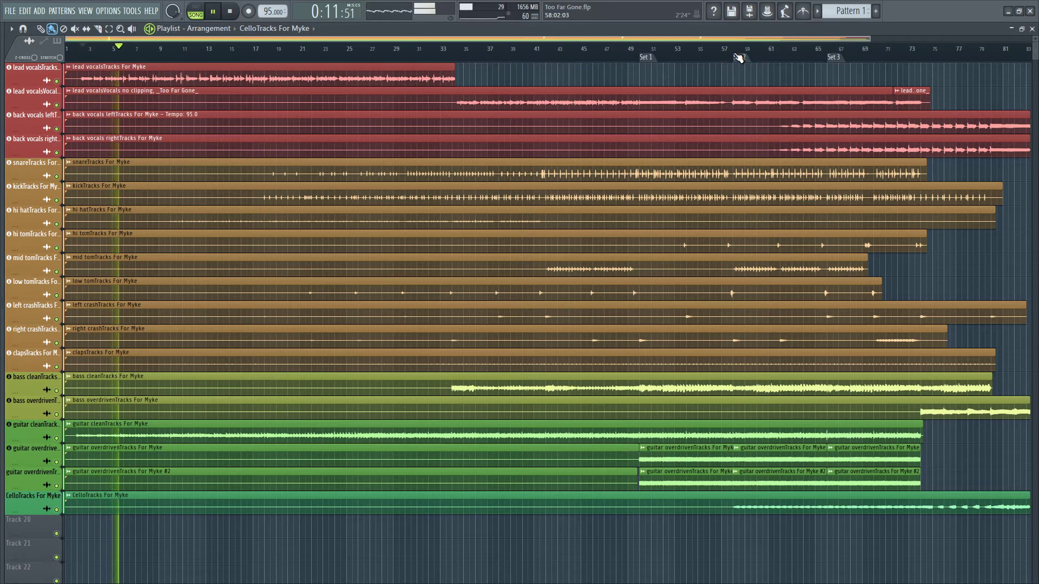
key("F9")
key("space")
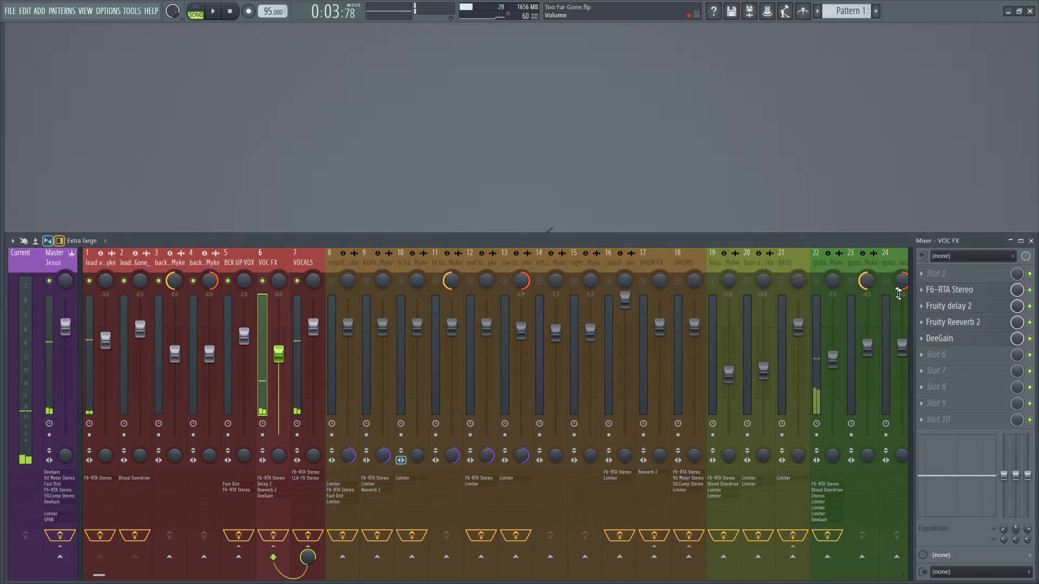
left_click(277, 533)
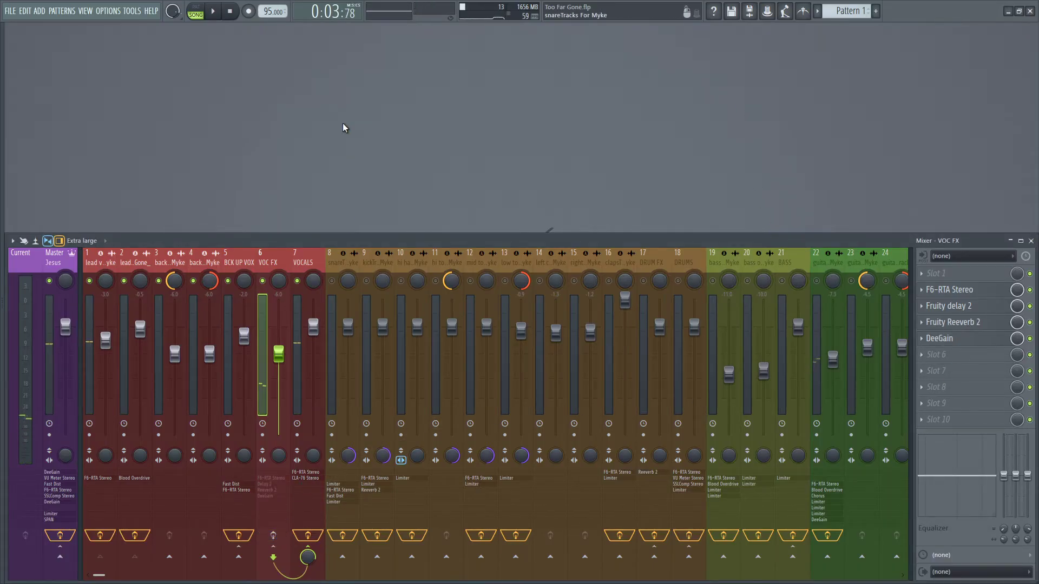
key("space")
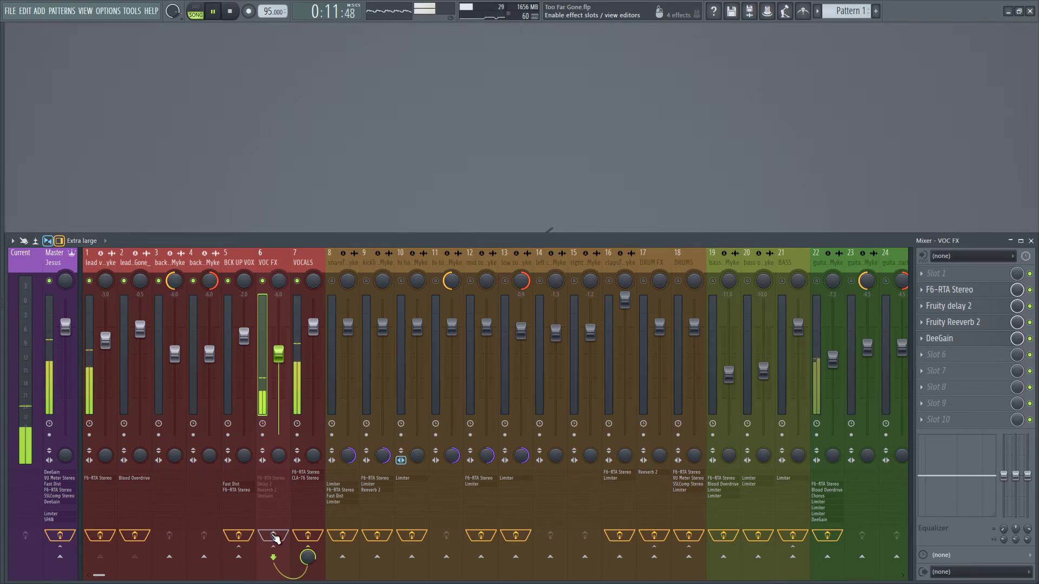
left_click(274, 538)
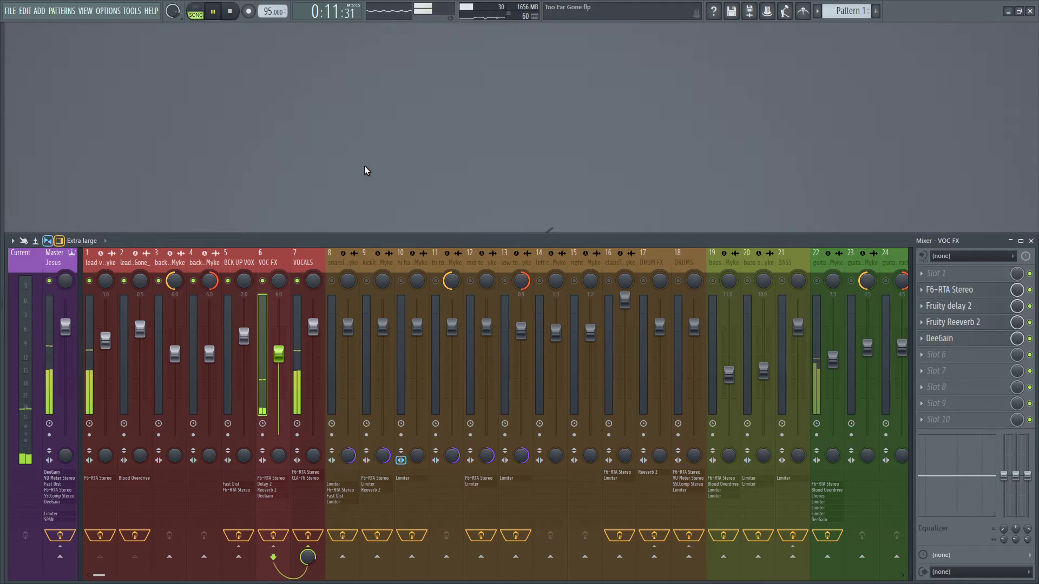
key("space")
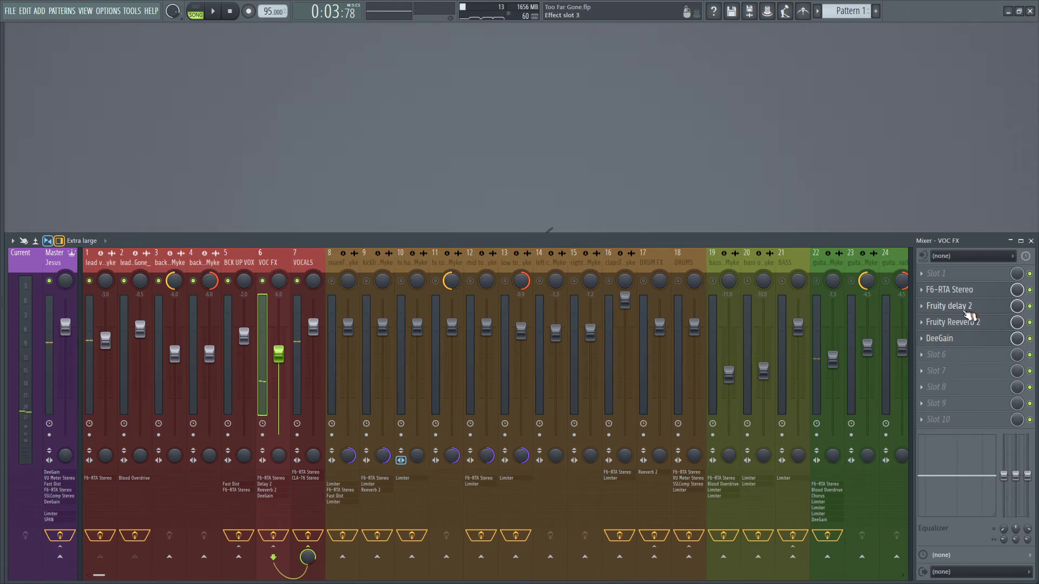
- Recap the VOC FX plugins by briefly viewing F6-RTA Stereo, Fruity delay 2, Fruity Reeverb 2 and DeeGain, leaving their windows closed
left_click(952, 290)
left_click(952, 291)
left_click(961, 309)
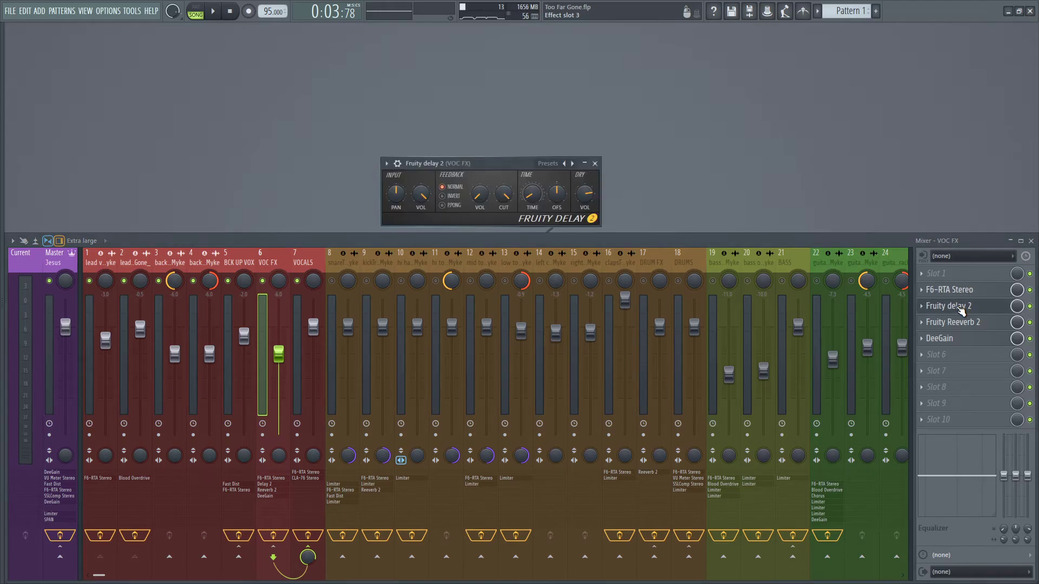
left_click(958, 324)
left_click(942, 338)
left_click(941, 339)
left_click(955, 323)
left_click(953, 309)
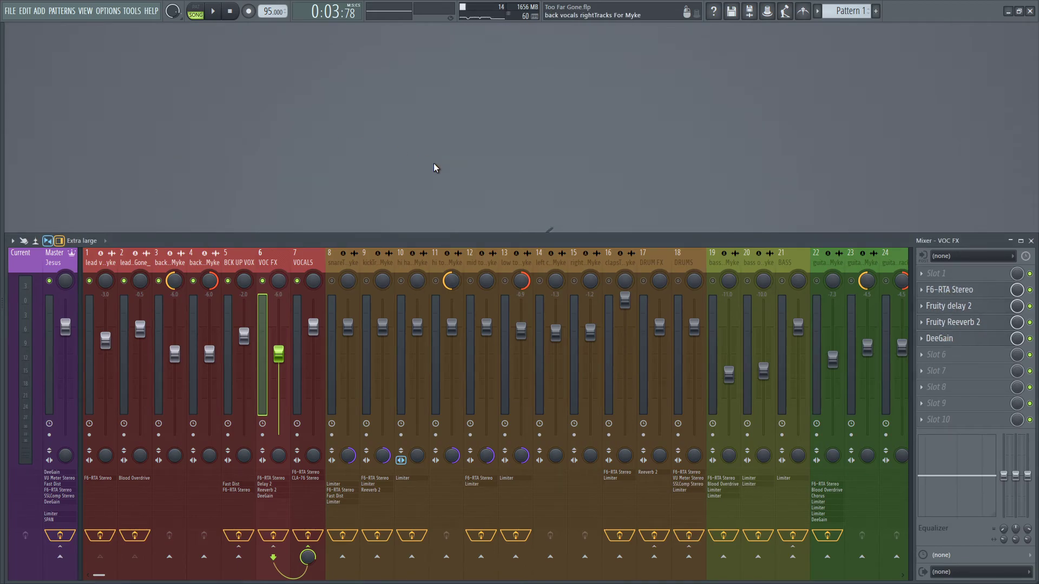
- Review the output setting and band-pass curve of F6-RTA Stereo on VOC FX, reopening its window for another look
left_click(942, 289)
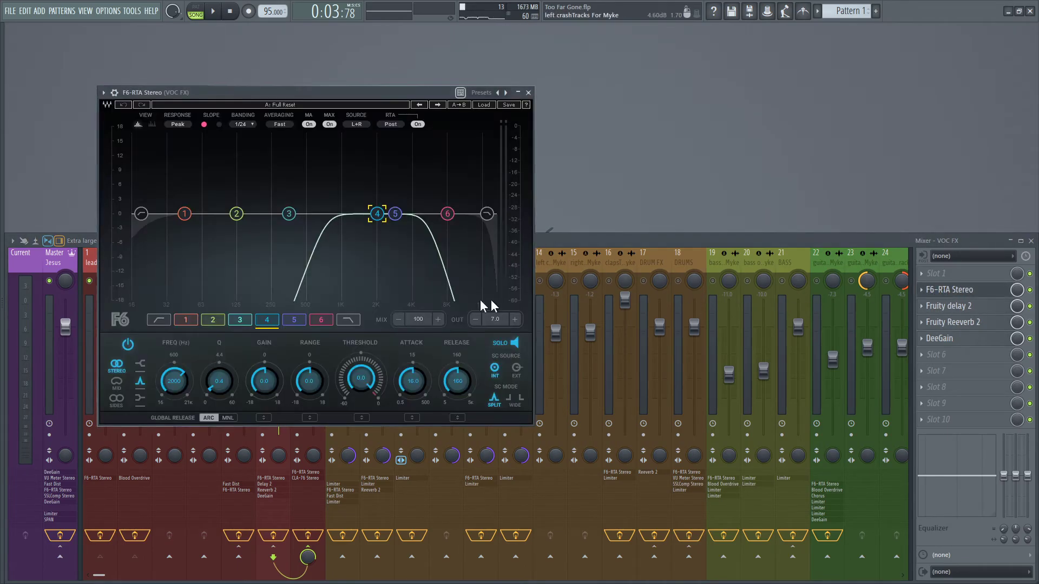
left_click(528, 93)
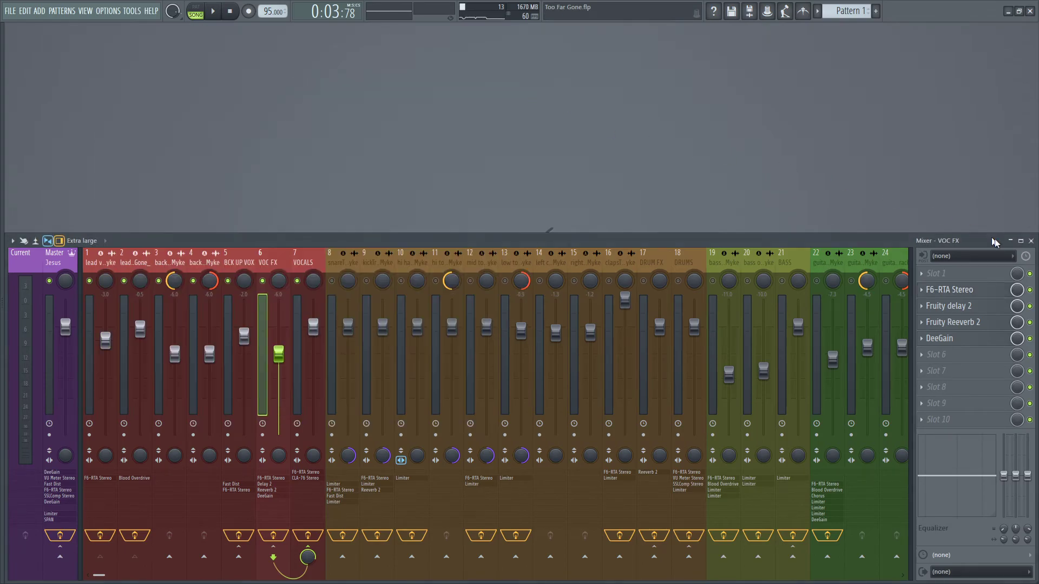
left_click(982, 292)
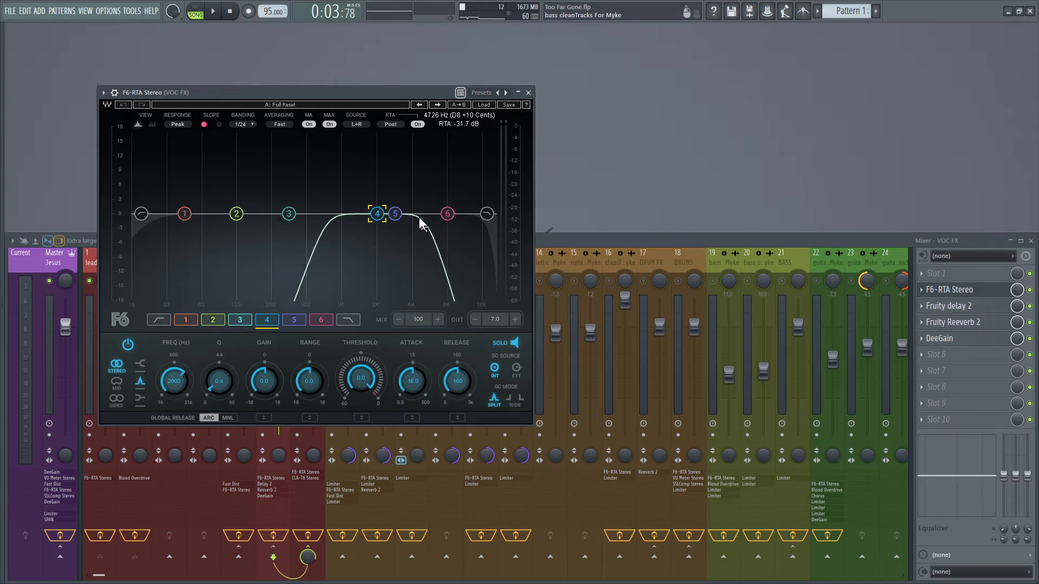
- Select the second lead vocal's mixer track and move the playback position to the Set 3 marker, ending in the mixer
left_click(518, 92)
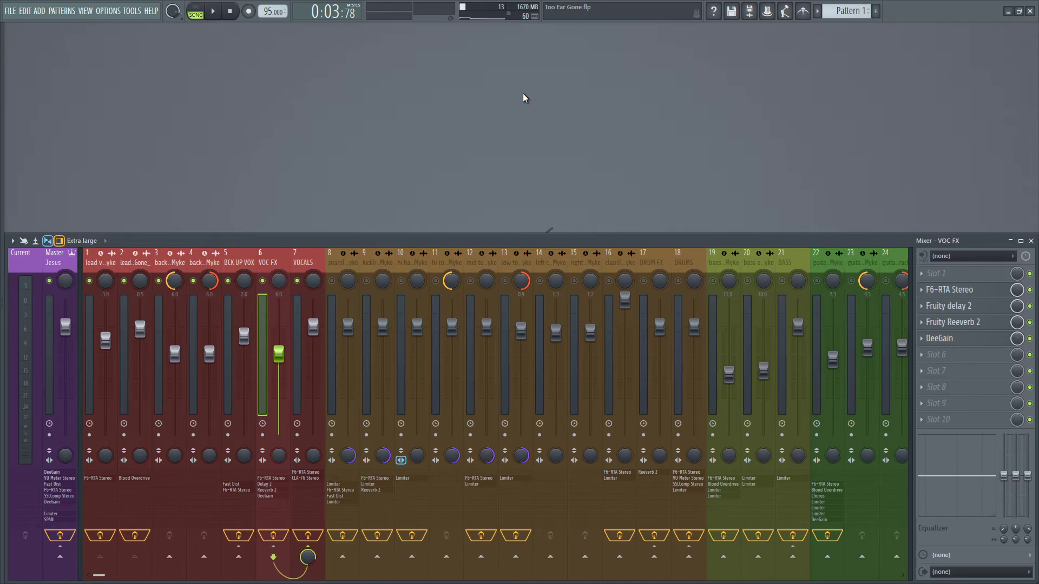
left_click(141, 258)
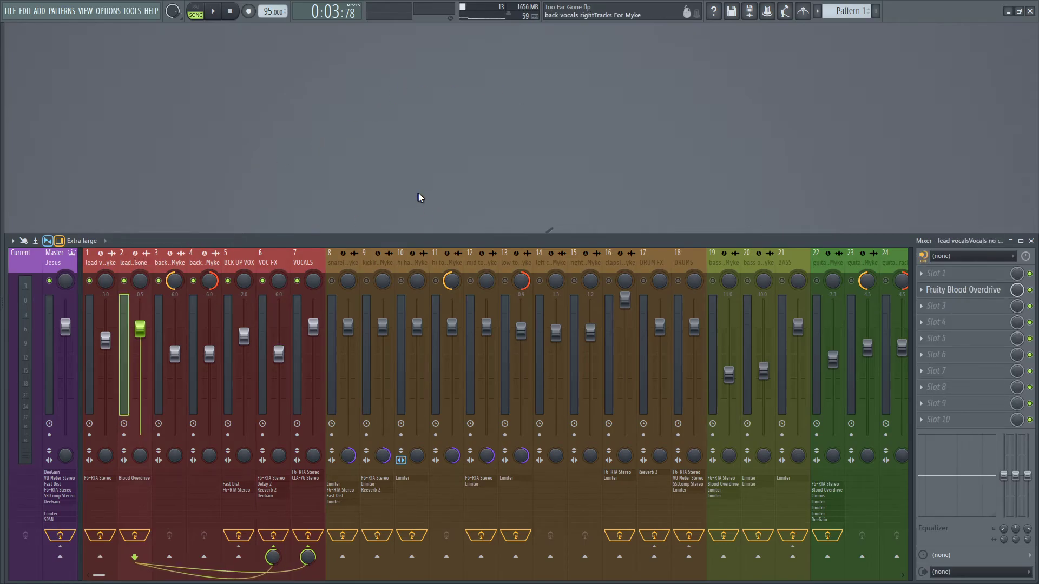
key("F5")
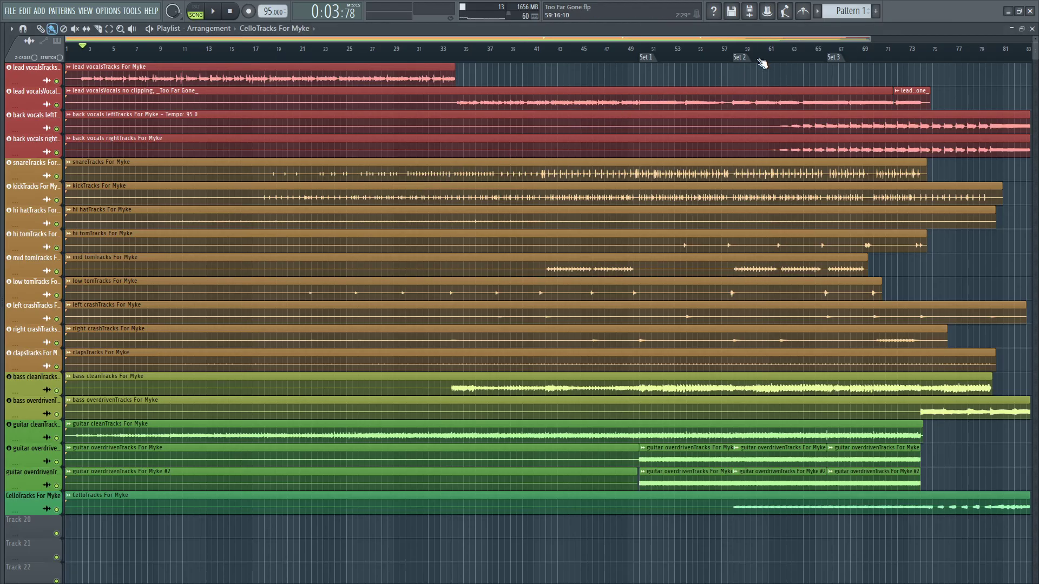
left_click(829, 57)
key("F5")
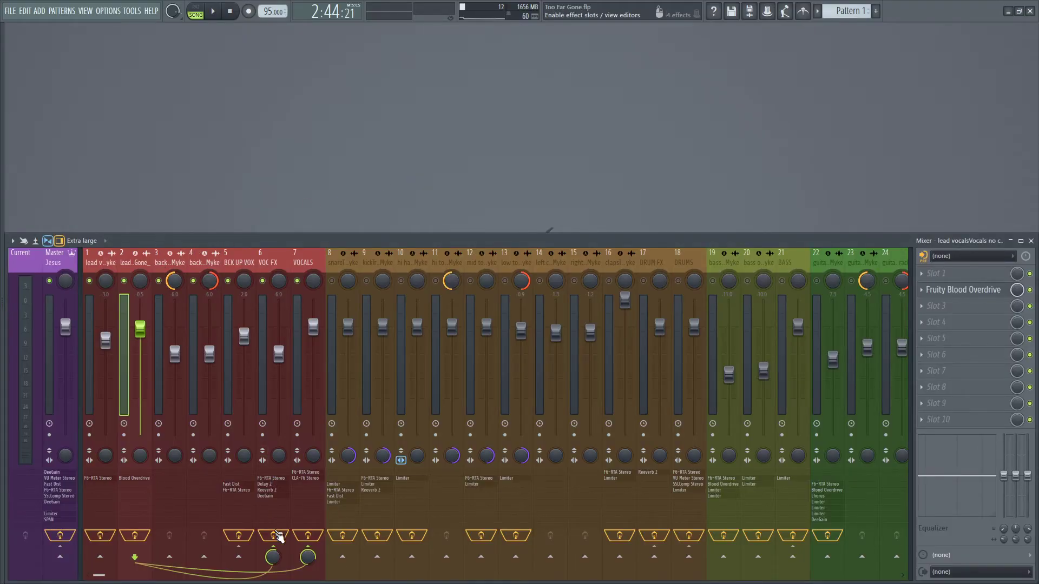
- Inspect the send from the second lead vocal track to VOC FX
right_click(277, 556)
left_click(282, 539)
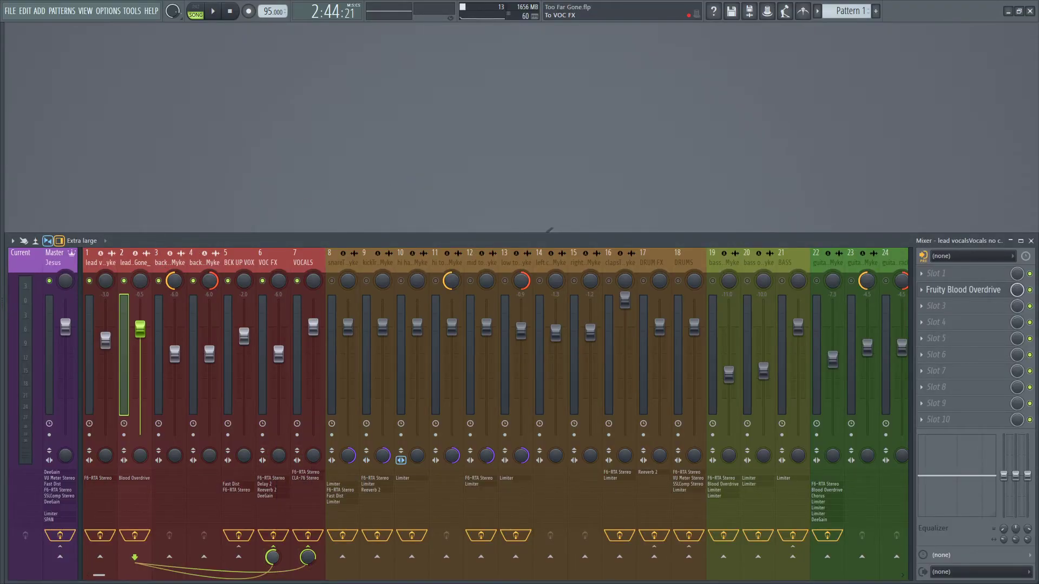
right_click(277, 557)
left_click(283, 547)
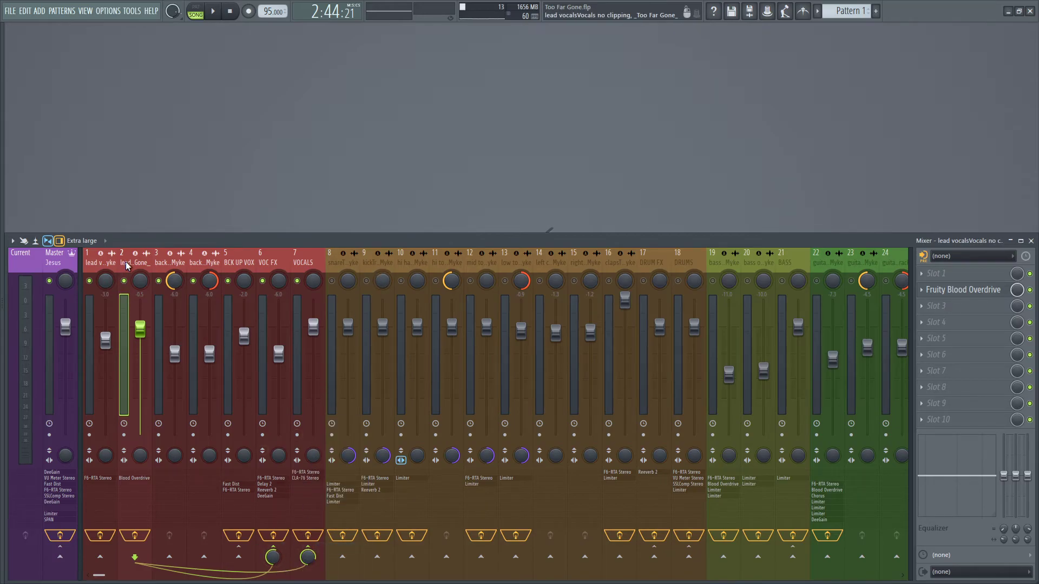
- Mute BCK UP VOX and play the passage from the Set 3 marker with the VOC FX effects enabled, stopping playback at the end
key("F5")
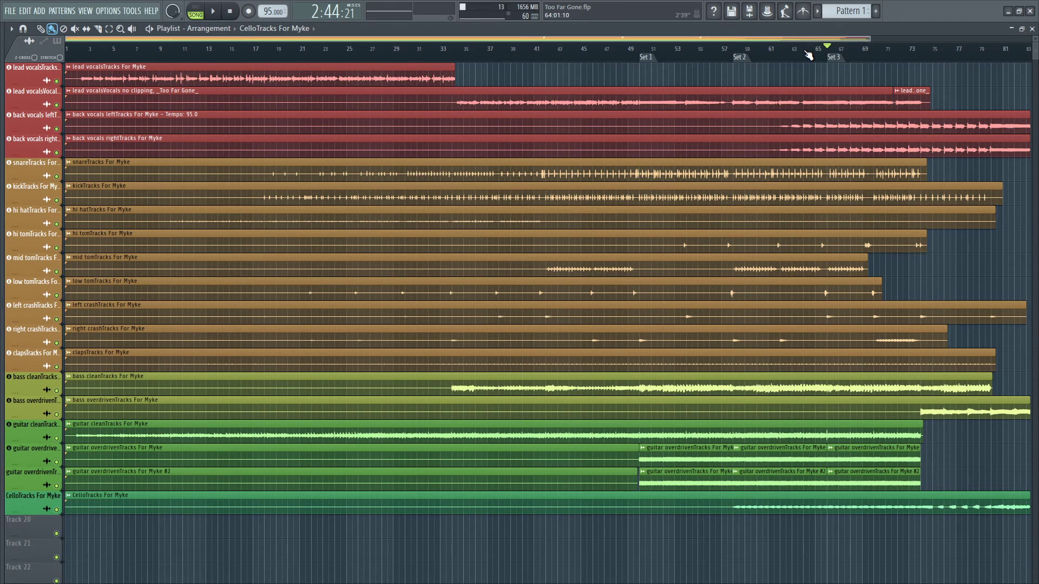
key("F5")
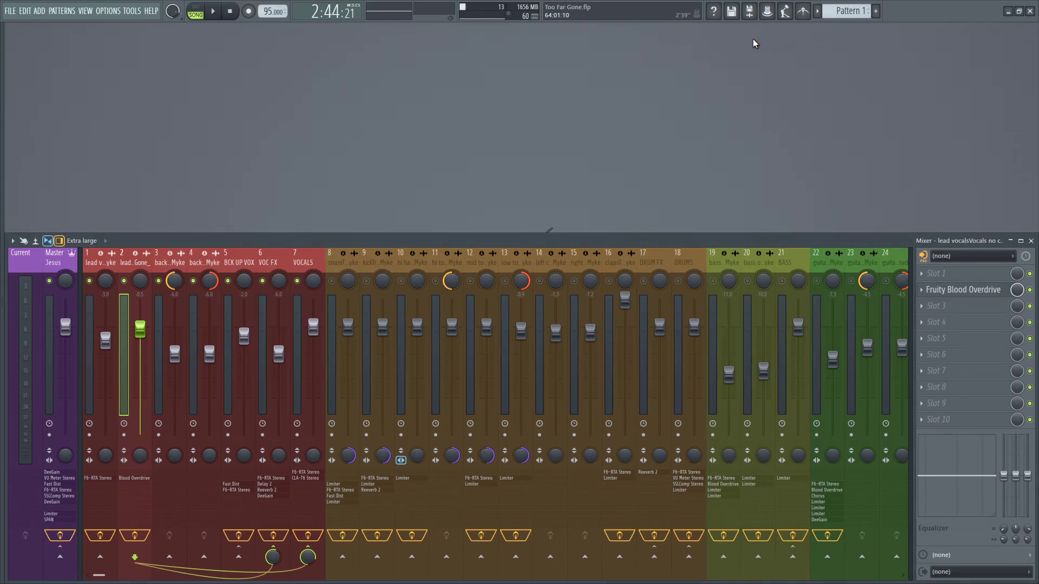
left_click(229, 281)
key("space")
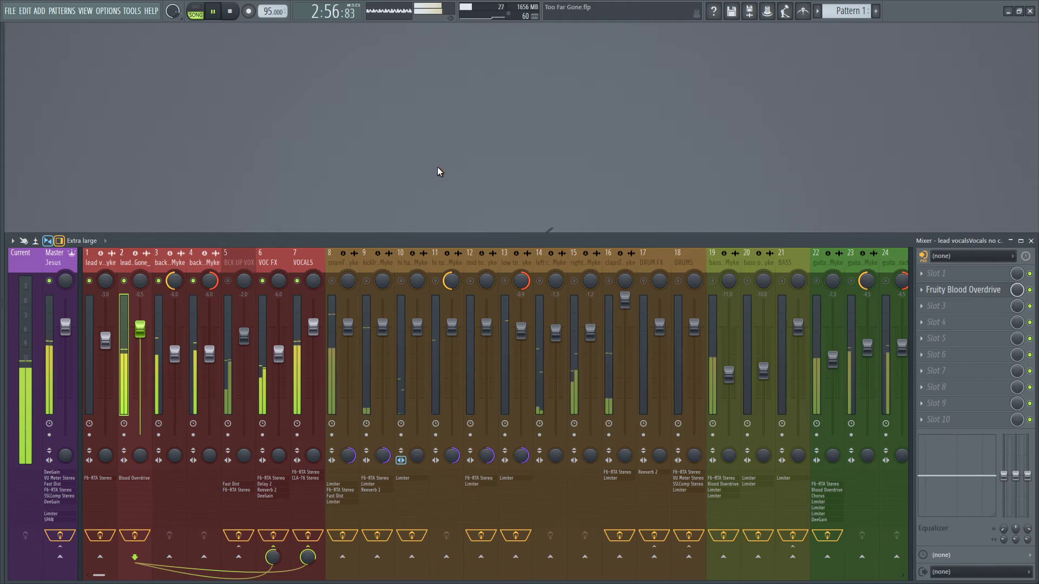
key("space")
- Compare the Set 3 passage with the VOC FX effects bypassed and re-enabled, stopping playback after each pass
key("F5")
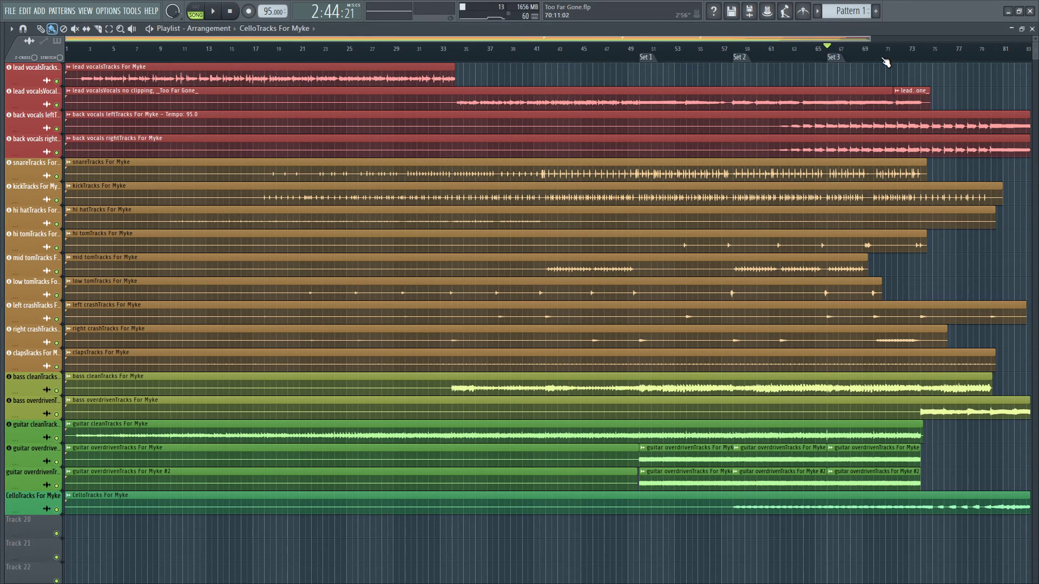
key("F5")
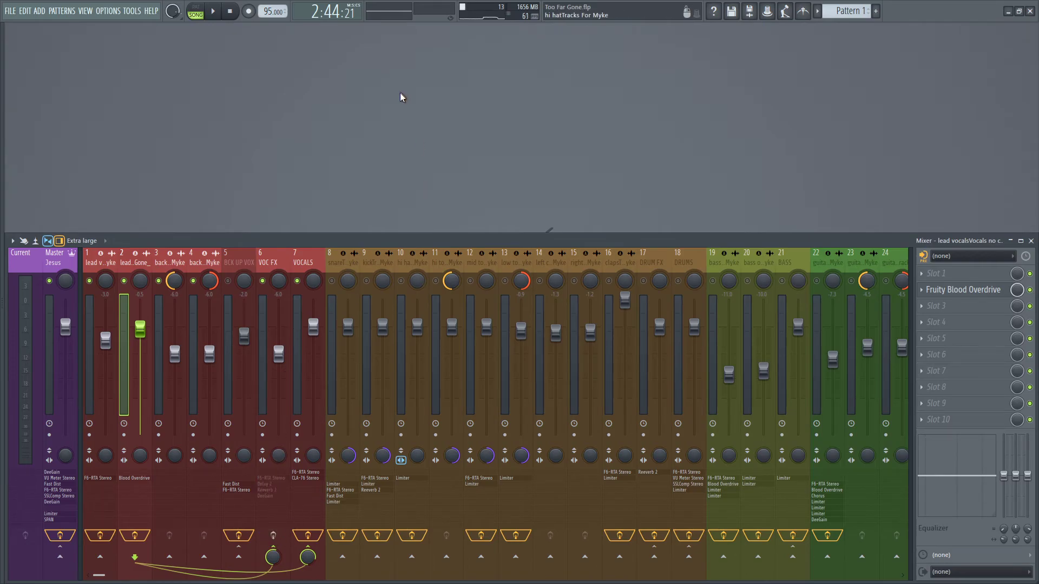
key("space")
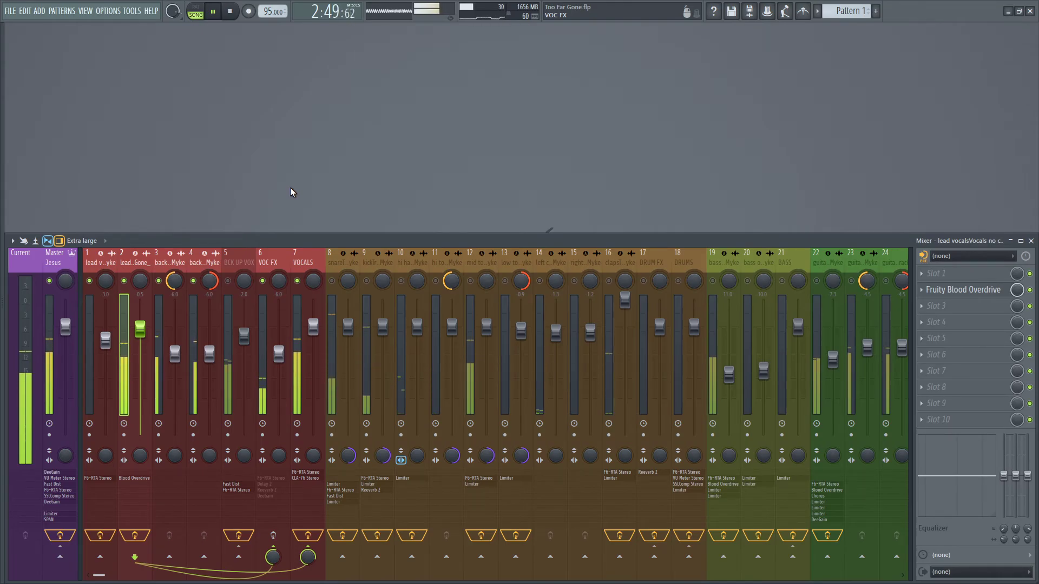
left_click(278, 256)
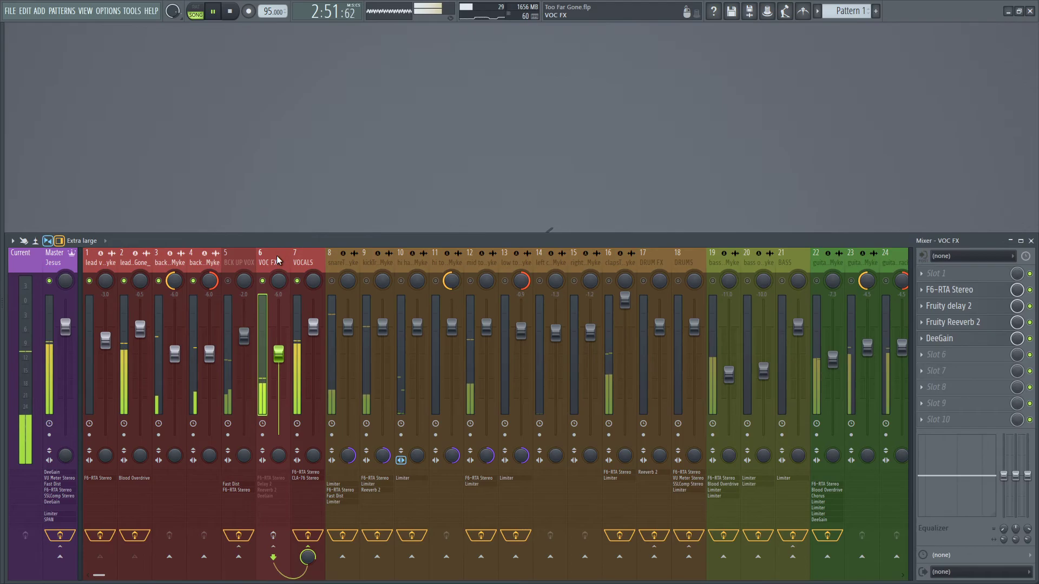
key("space")
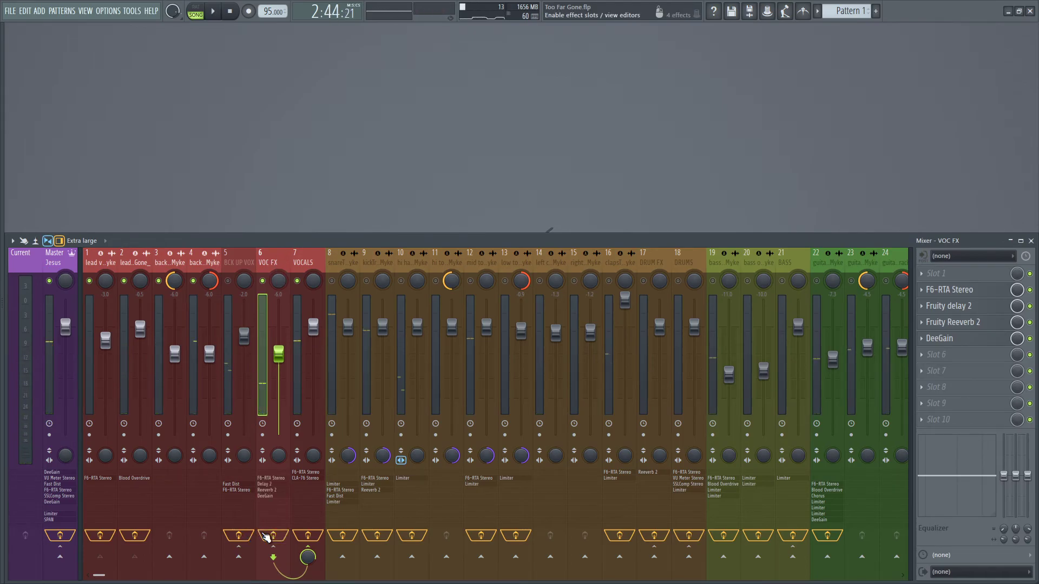
key("space")
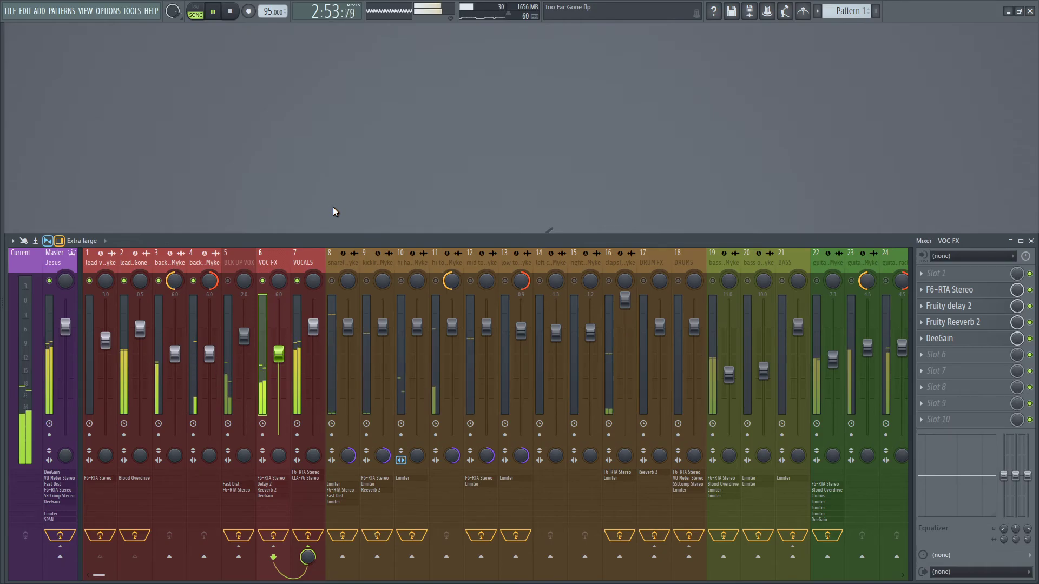
key("space")
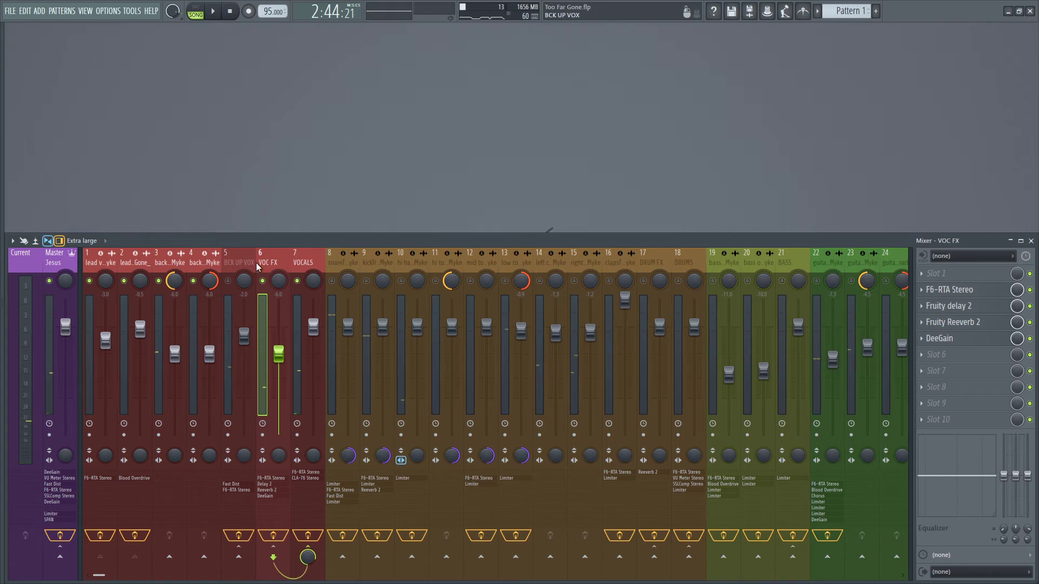
- Unmute BCK UP VOX and play the Set 3 passage with all the vocals from the mixer, stopping playback at the end
left_click(228, 281)
key("F5")
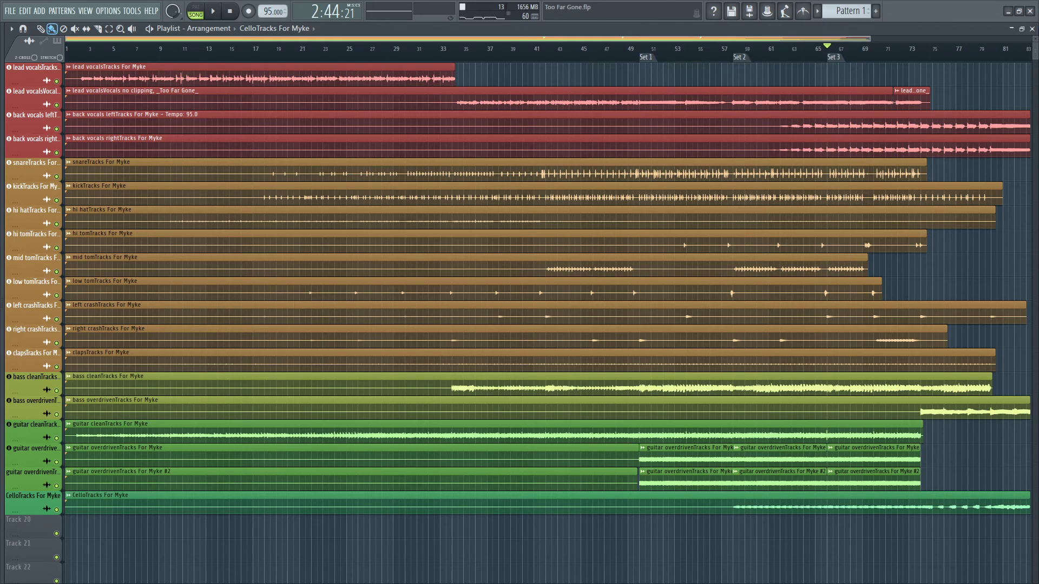
left_click(1032, 30)
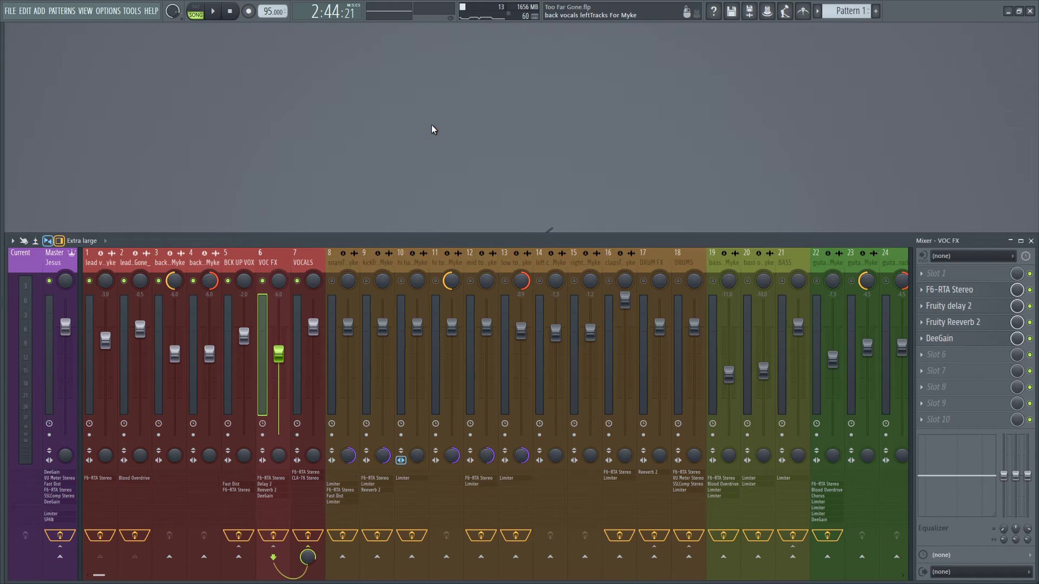
key("space")
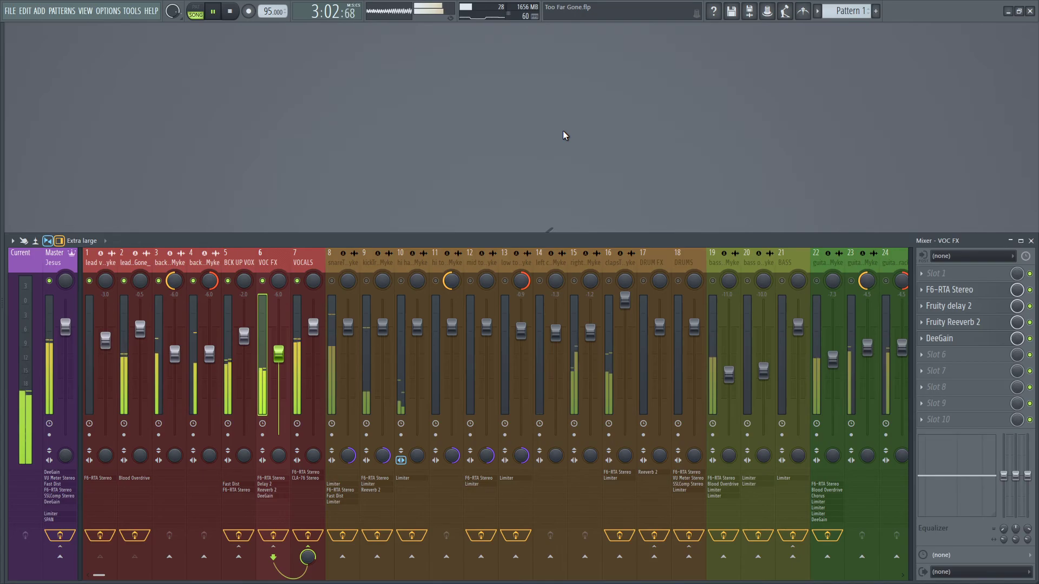
key("space")
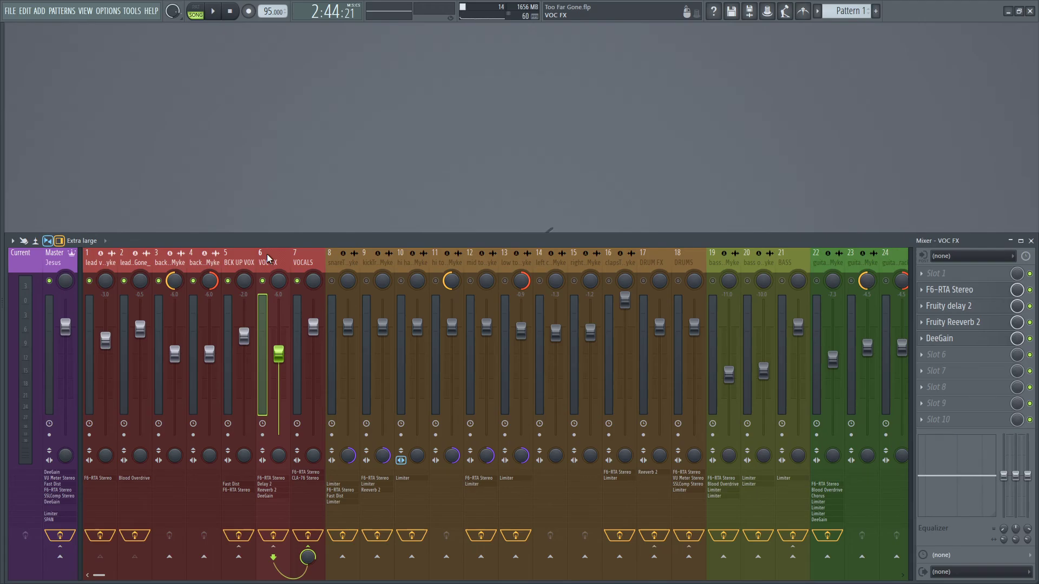
- Look over the mixer from the vocal tracks across the drums, bass, guitars and cello, returning to the vocal tracks
left_click(103, 264)
left_click_drag(104, 264, 271, 256)
scroll(687, 265, "down", 7)
scroll(595, 257, "up", 2)
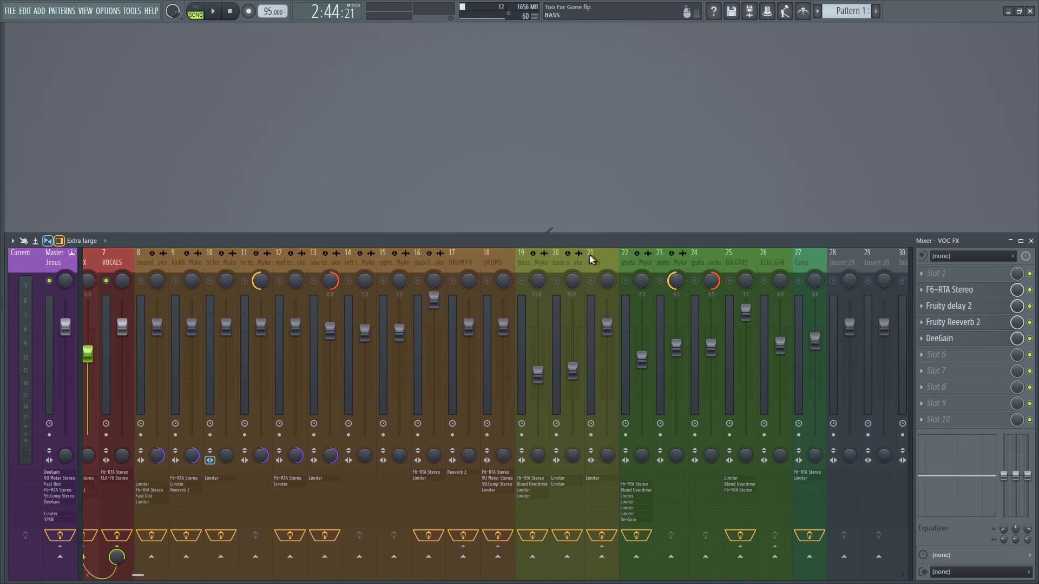
scroll(314, 253, "up", 5)
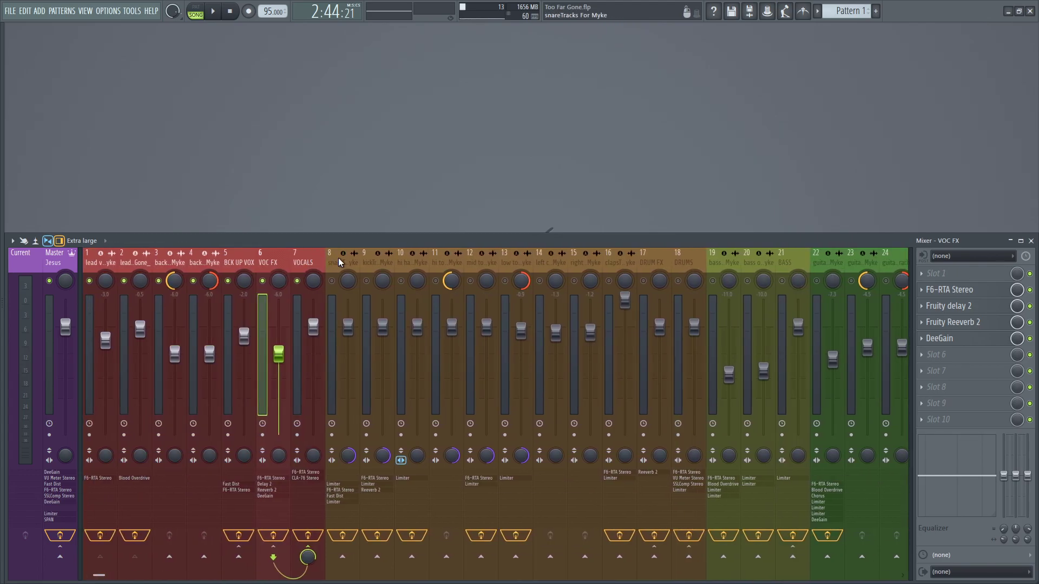